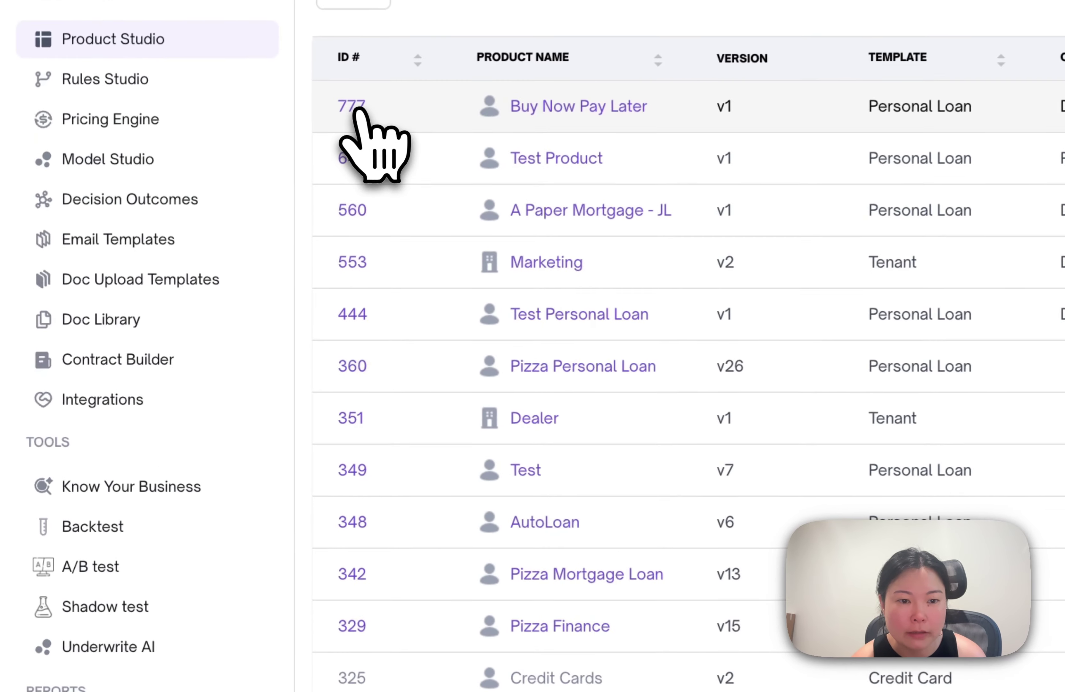
Open the Buy Now Pay Later product and review the fields on its Borrower Info form.
{"action": "left_click", "coordinate": [176, 262]}
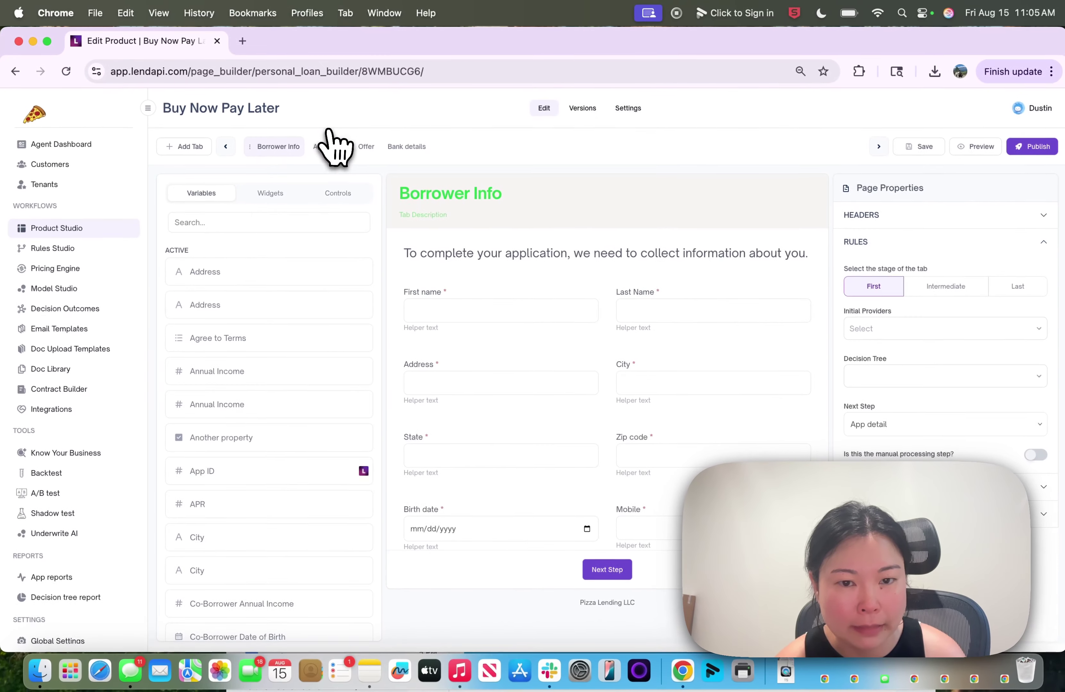
{"action": "scroll", "coordinate": [679, 445], "scroll_direction": "down", "scroll_amount": 5}
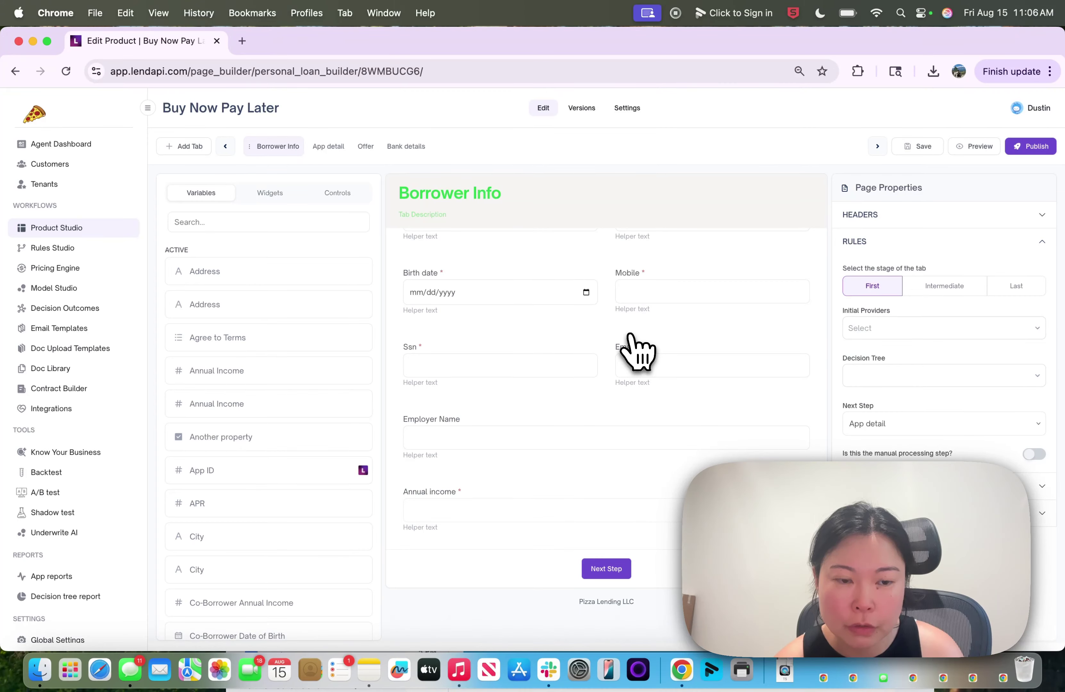
{"action": "scroll", "coordinate": [639, 353], "scroll_direction": "up", "scroll_amount": 3}
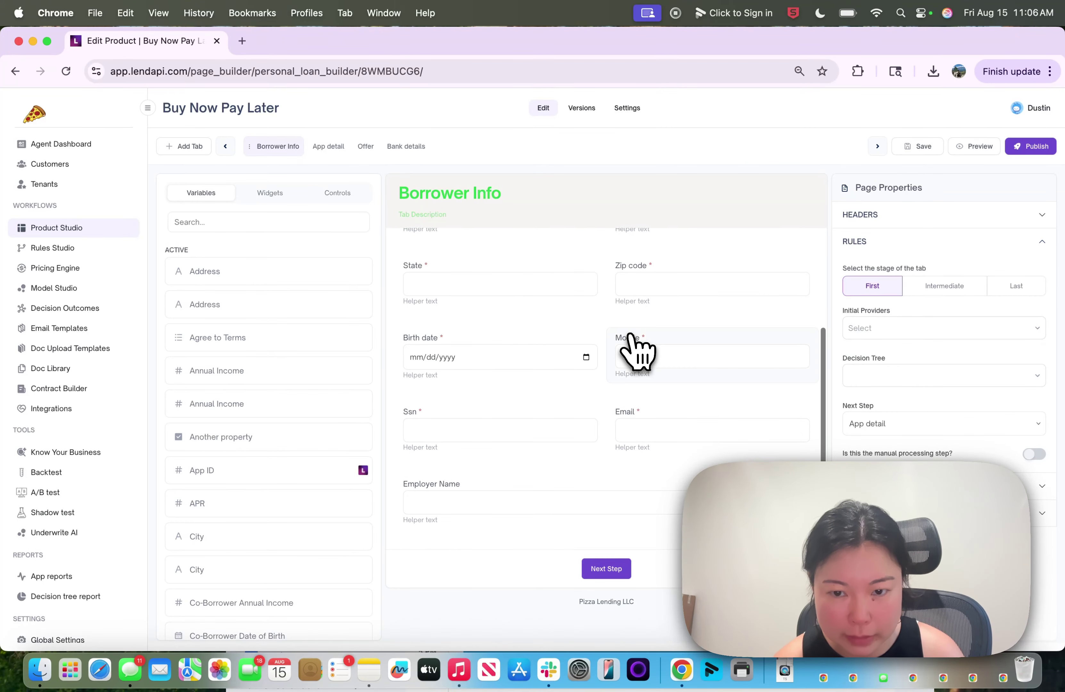
{"action": "scroll", "coordinate": [638, 353], "scroll_direction": "up", "scroll_amount": 3}
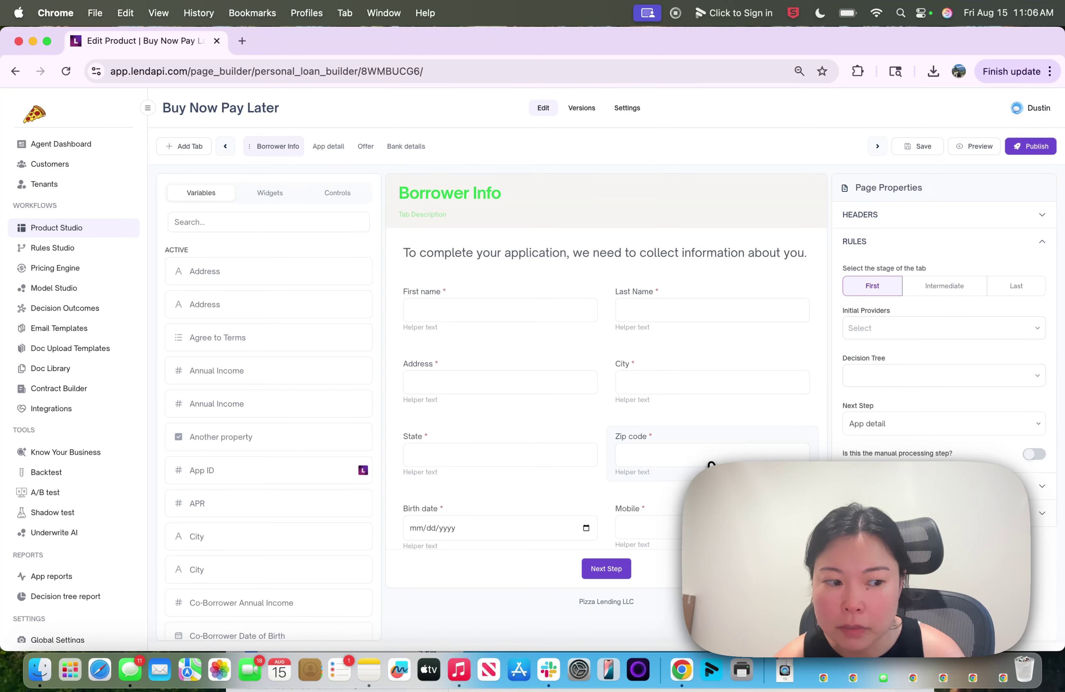
{"action": "scroll", "coordinate": [711, 465], "scroll_direction": "down", "scroll_amount": 5}
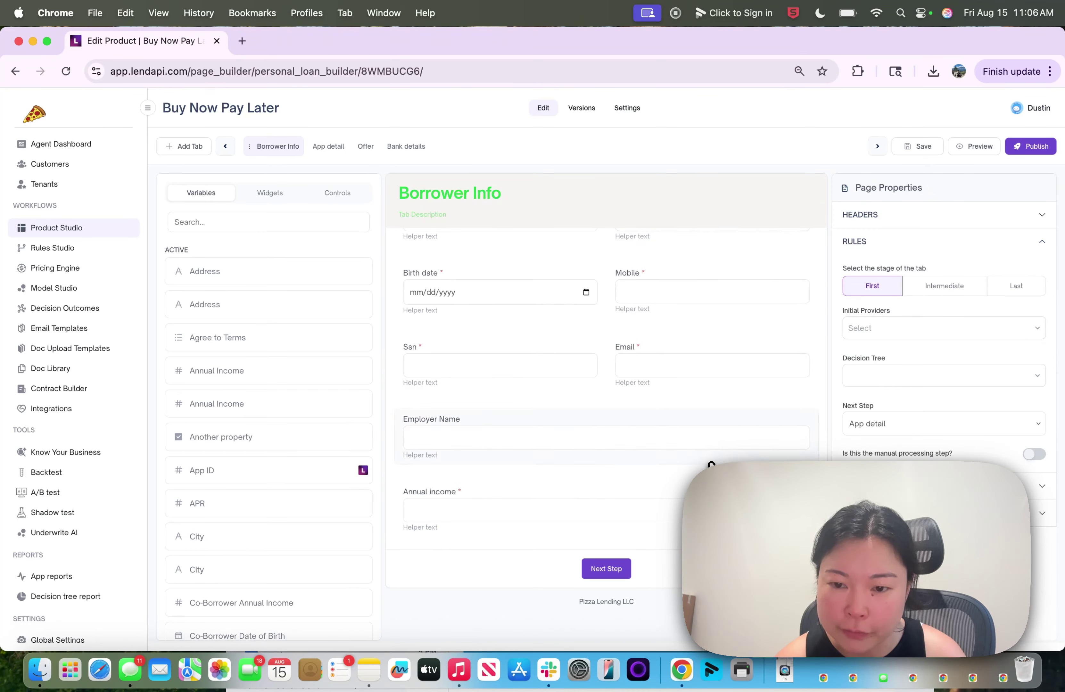
{"action": "scroll", "coordinate": [711, 465], "scroll_direction": "up", "scroll_amount": 5}
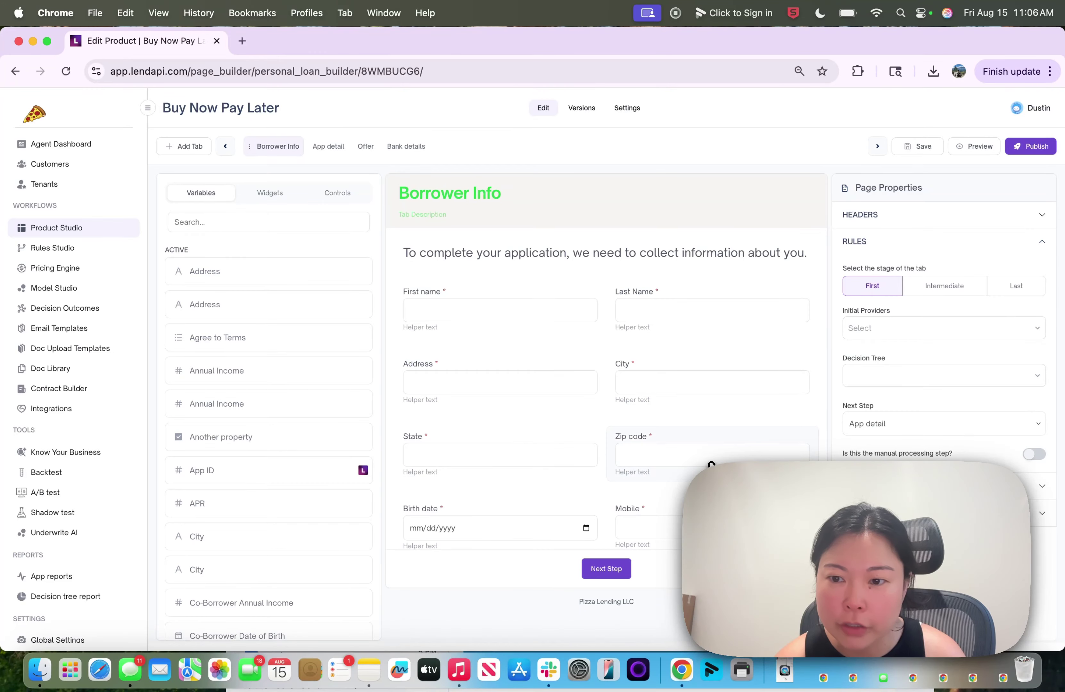
Look through the initial providers available for the Borrower Info tab without selecting one.
{"action": "left_click", "coordinate": [964, 334]}
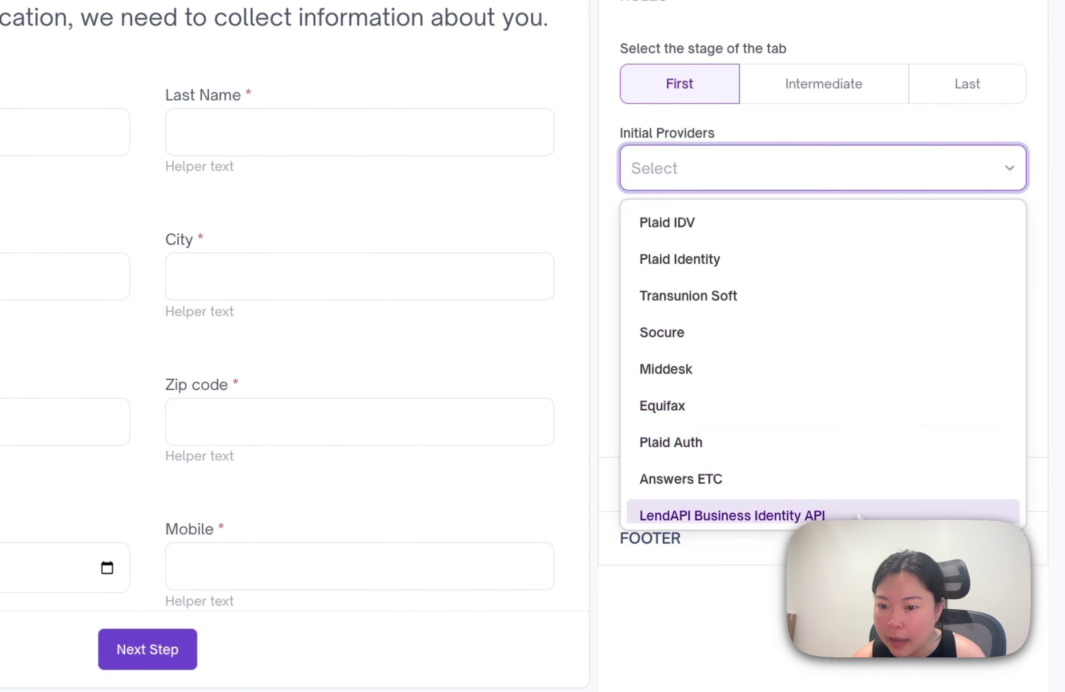
{"action": "scroll", "coordinate": [865, 434], "scroll_direction": "down", "scroll_amount": 2}
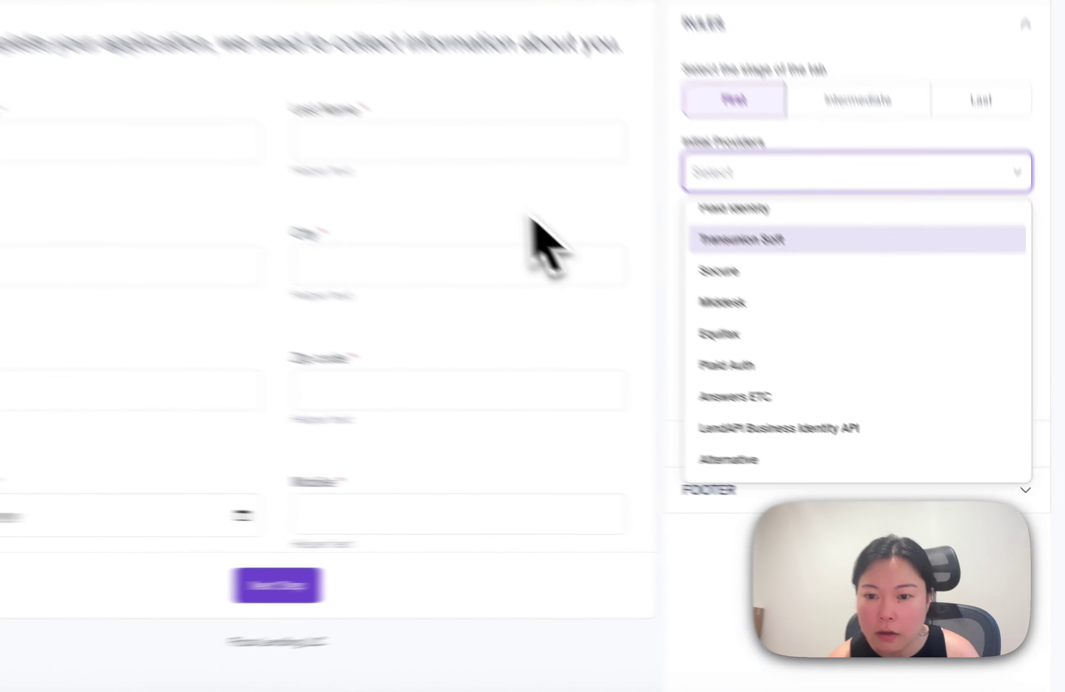
{"action": "left_click", "coordinate": [760, 373]}
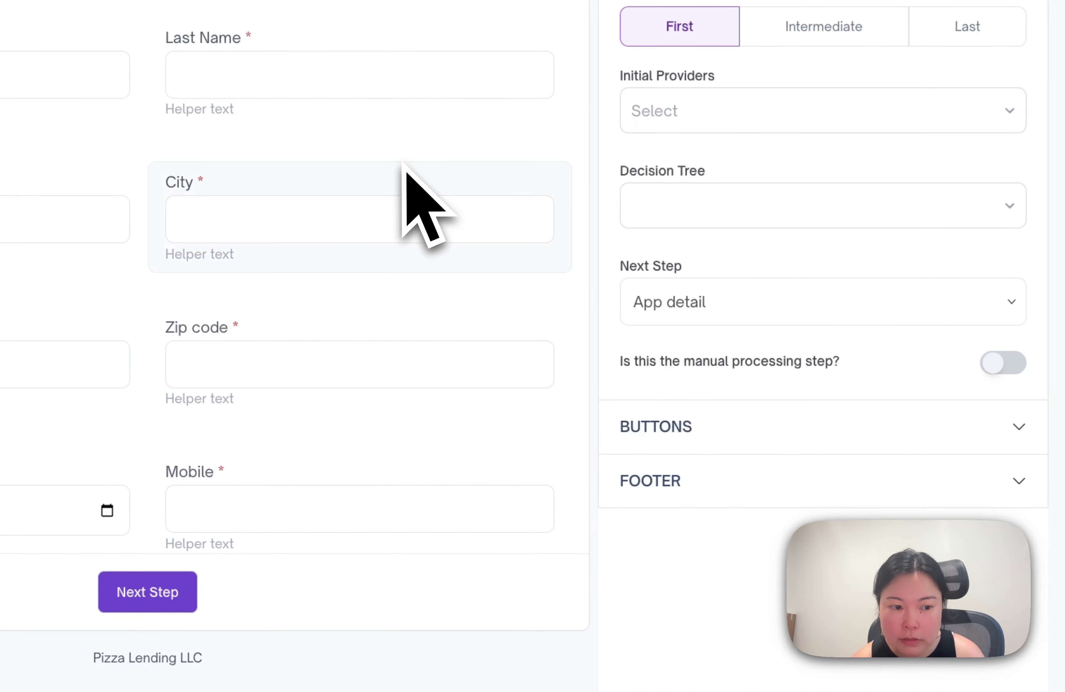
{"action": "left_click", "coordinate": [841, 126]}
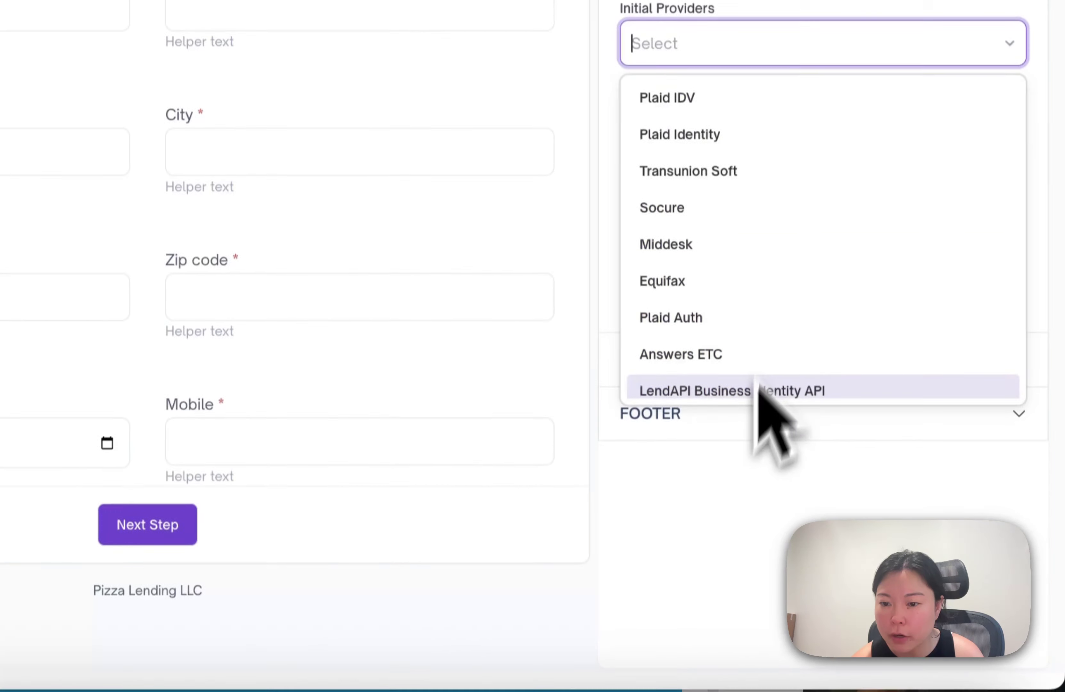
{"action": "left_click", "coordinate": [832, 472]}
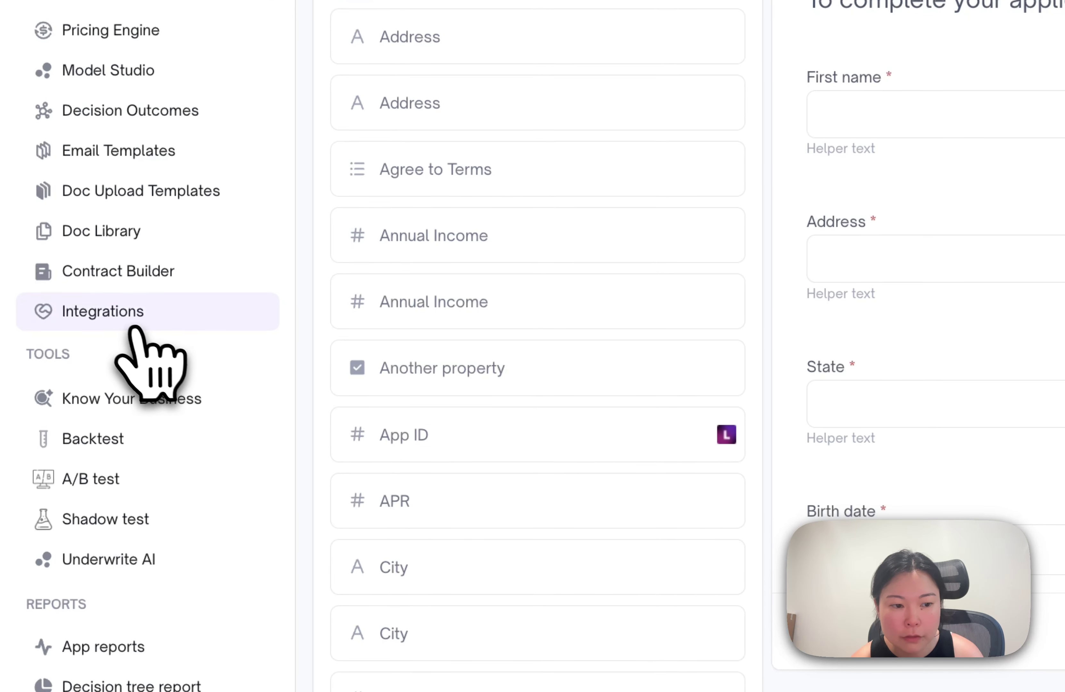
Go to Integrations, review all the configuration details of the Transunion Soft integration, and close its settings.
{"action": "left_click", "coordinate": [130, 315]}
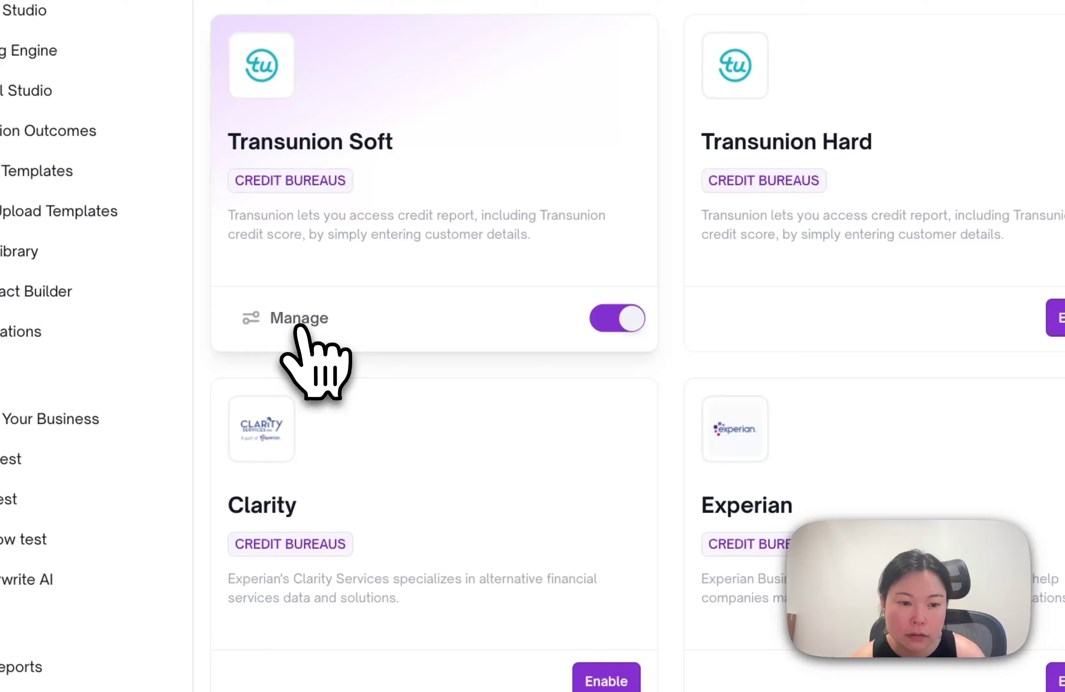
{"action": "left_click", "coordinate": [299, 321]}
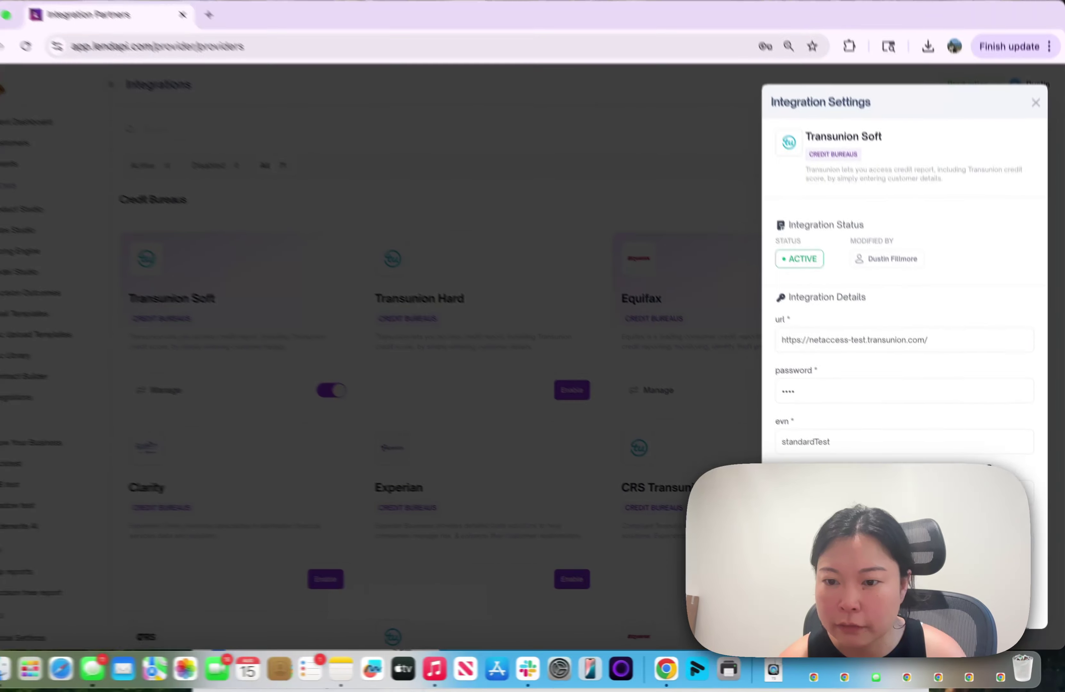
{"action": "scroll", "coordinate": [908, 382], "scroll_direction": "down", "scroll_amount": 6}
{"action": "scroll", "coordinate": [908, 382], "scroll_direction": "down", "scroll_amount": 3}
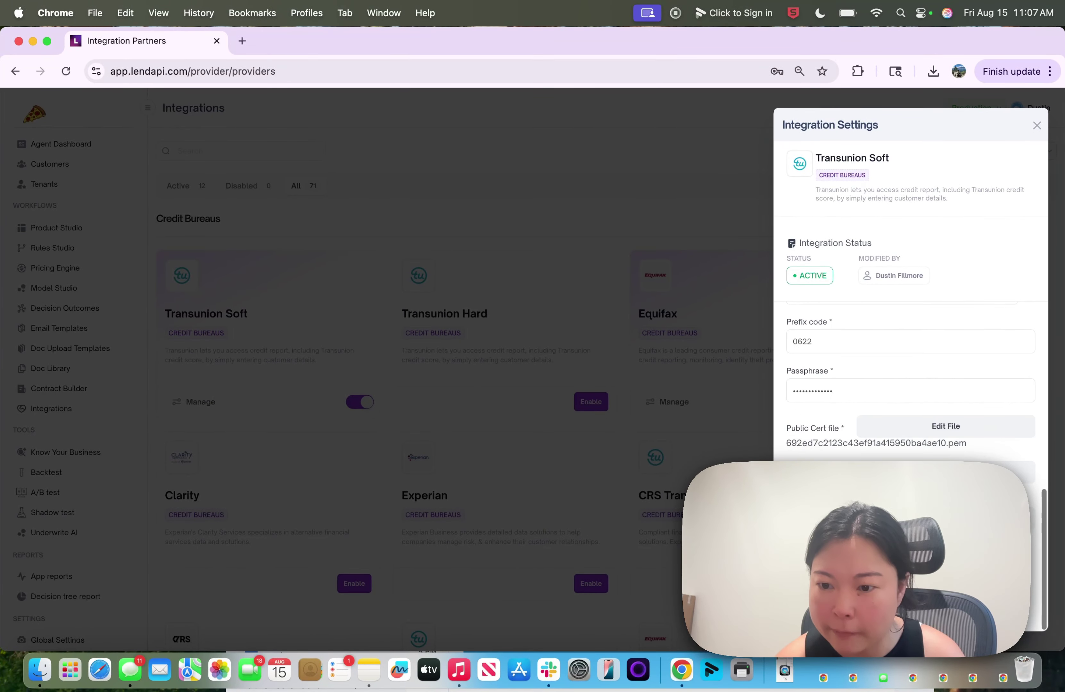
{"action": "scroll", "coordinate": [908, 382], "scroll_direction": "up", "scroll_amount": 10}
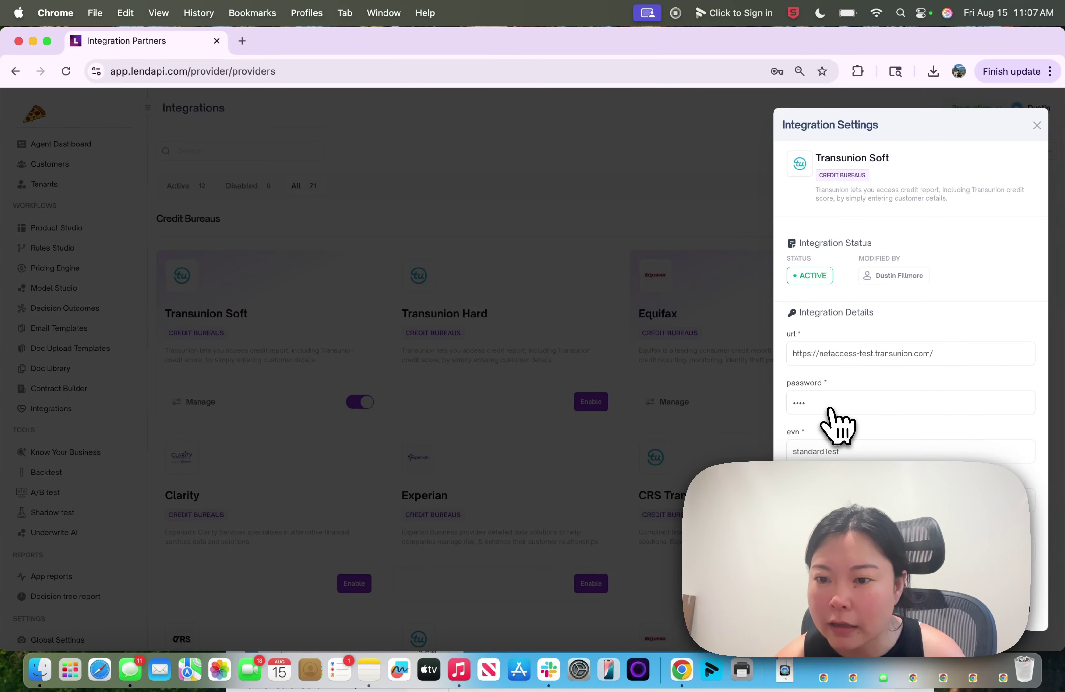
{"action": "scroll", "coordinate": [834, 459], "scroll_direction": "down", "scroll_amount": 5}
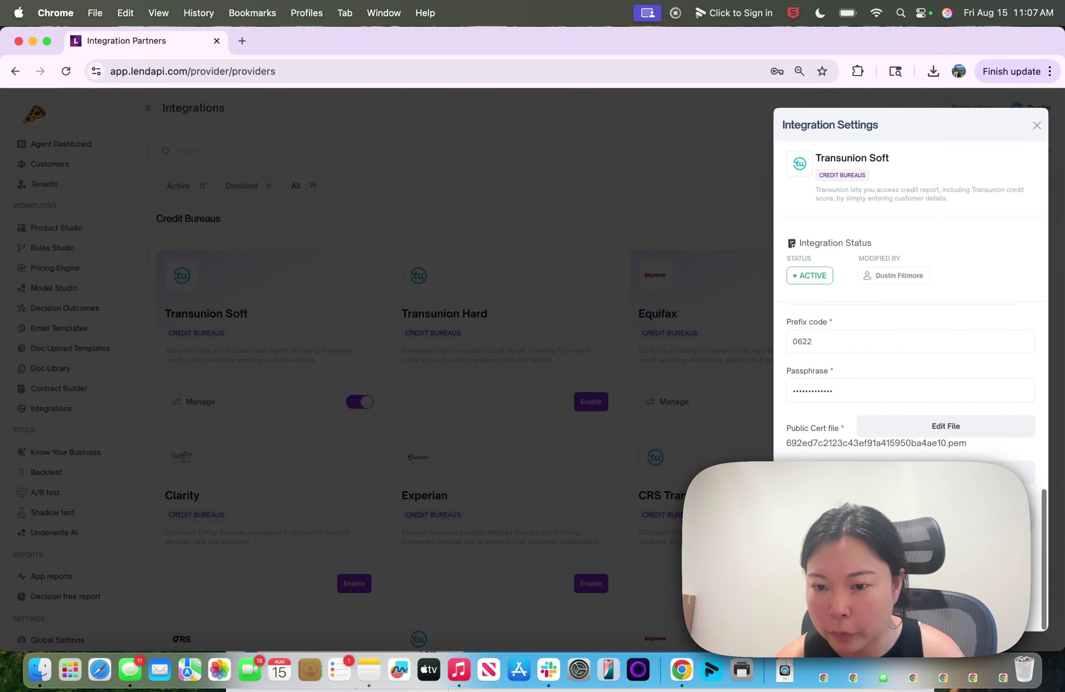
{"action": "scroll", "coordinate": [848, 335], "scroll_direction": "up", "scroll_amount": 5}
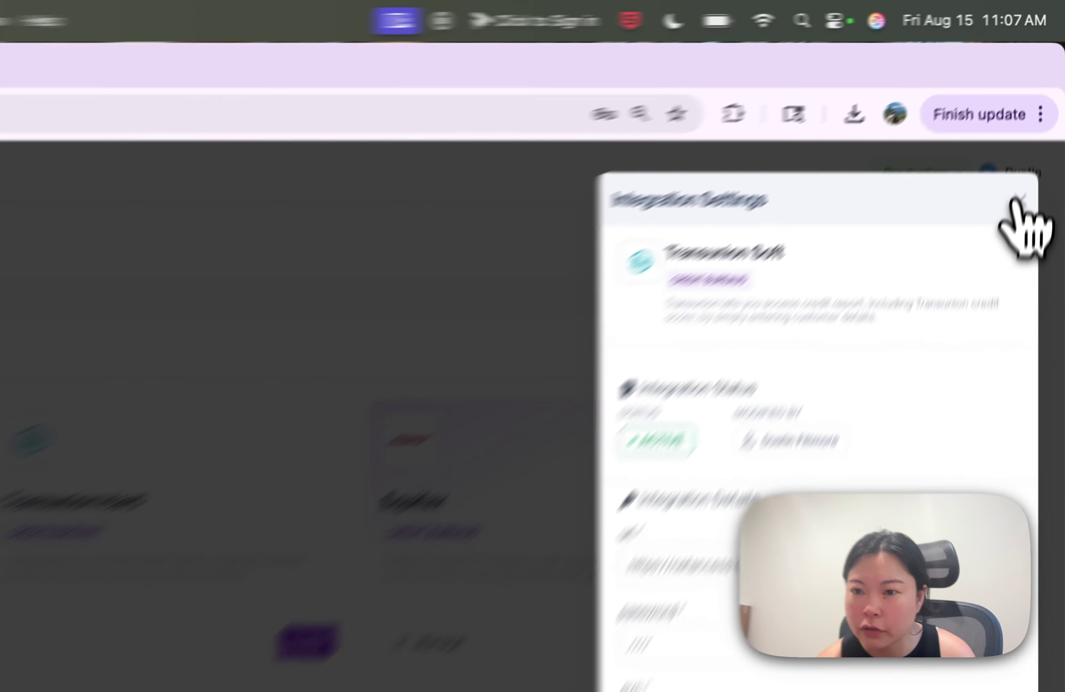
{"action": "left_click", "coordinate": [1035, 125]}
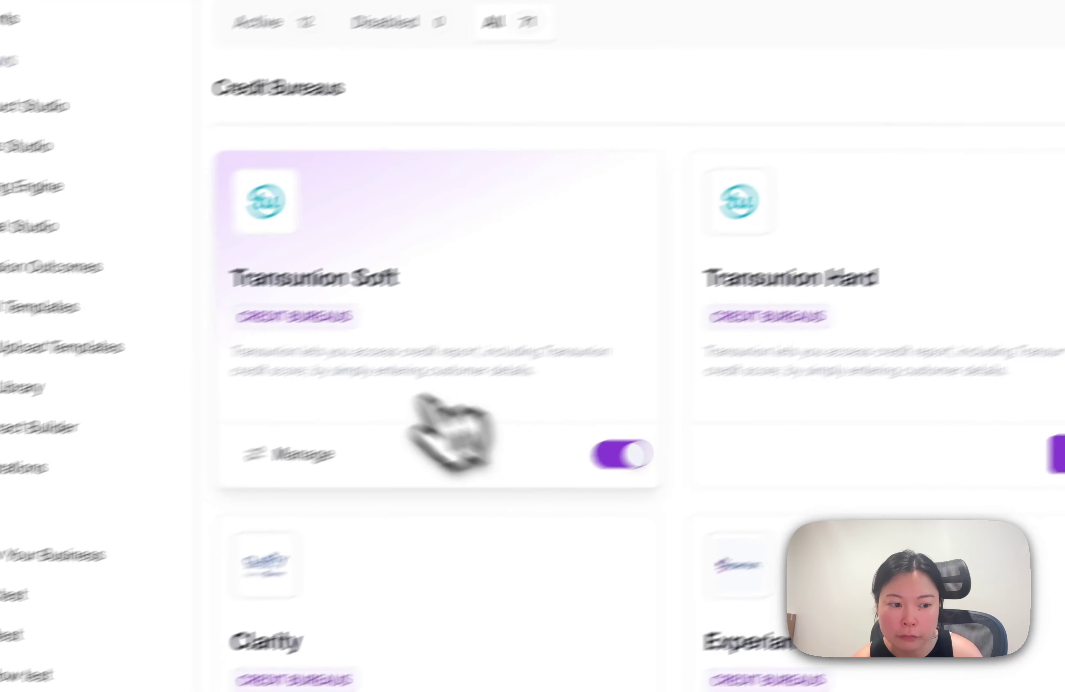
Reopen the Transunion Soft integration settings, check the required credential, product code and certificate fields again, and close them.
{"action": "left_click", "coordinate": [376, 436]}
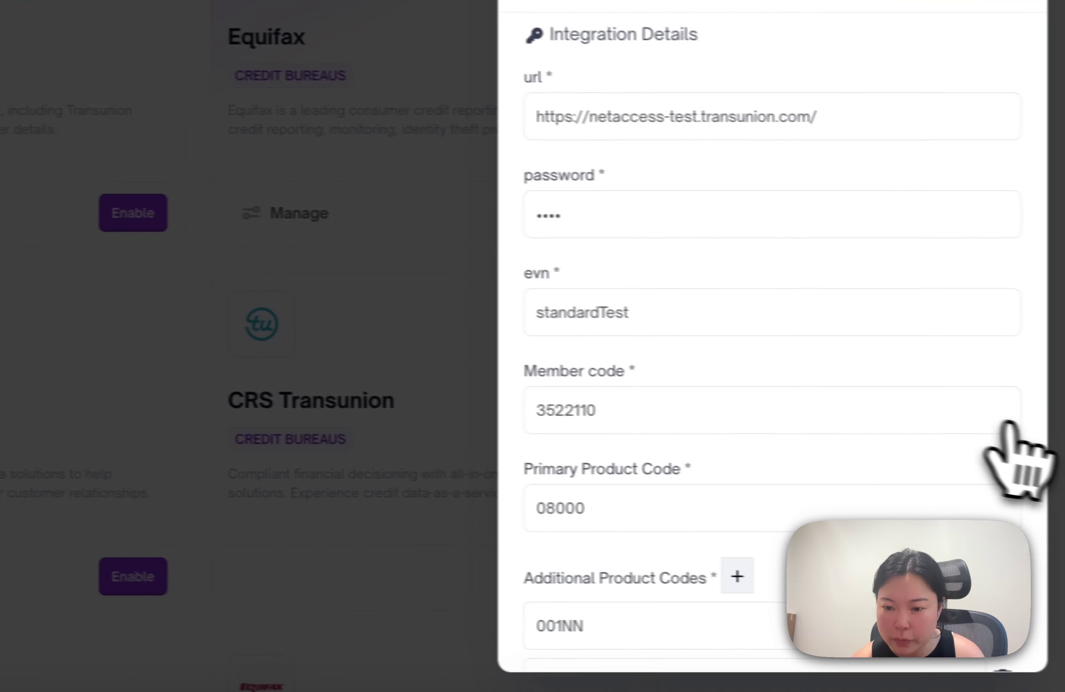
{"action": "scroll", "coordinate": [876, 490], "scroll_direction": "down", "scroll_amount": 10}
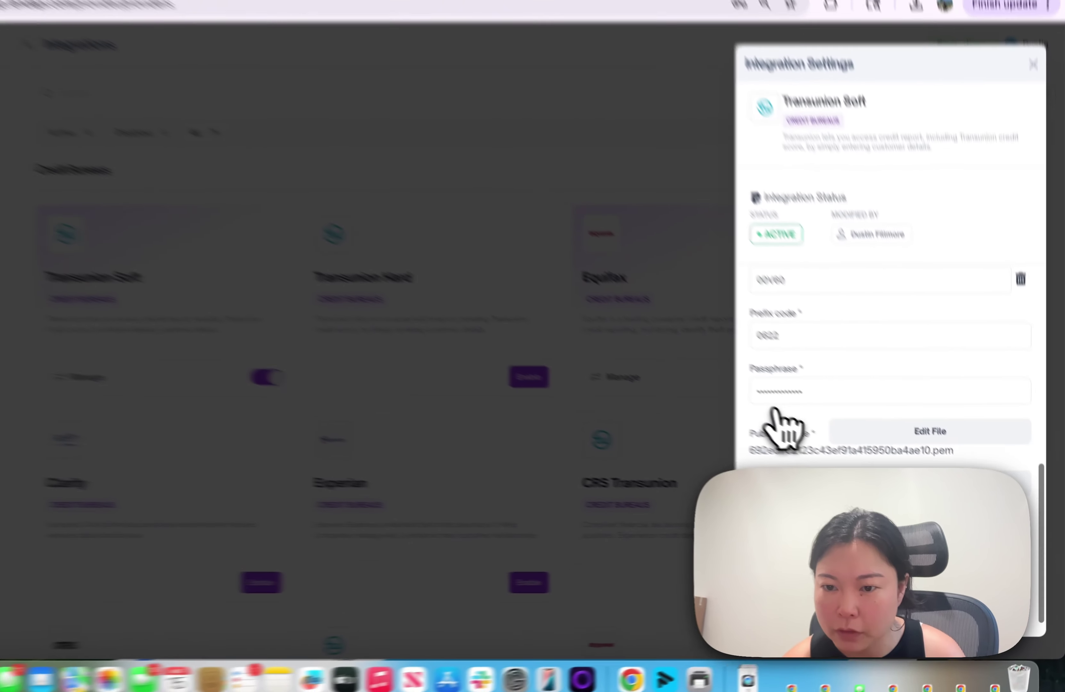
{"action": "scroll", "coordinate": [566, 306], "scroll_direction": "up", "scroll_amount": 5}
{"action": "scroll", "coordinate": [815, 446], "scroll_direction": "up", "scroll_amount": 2}
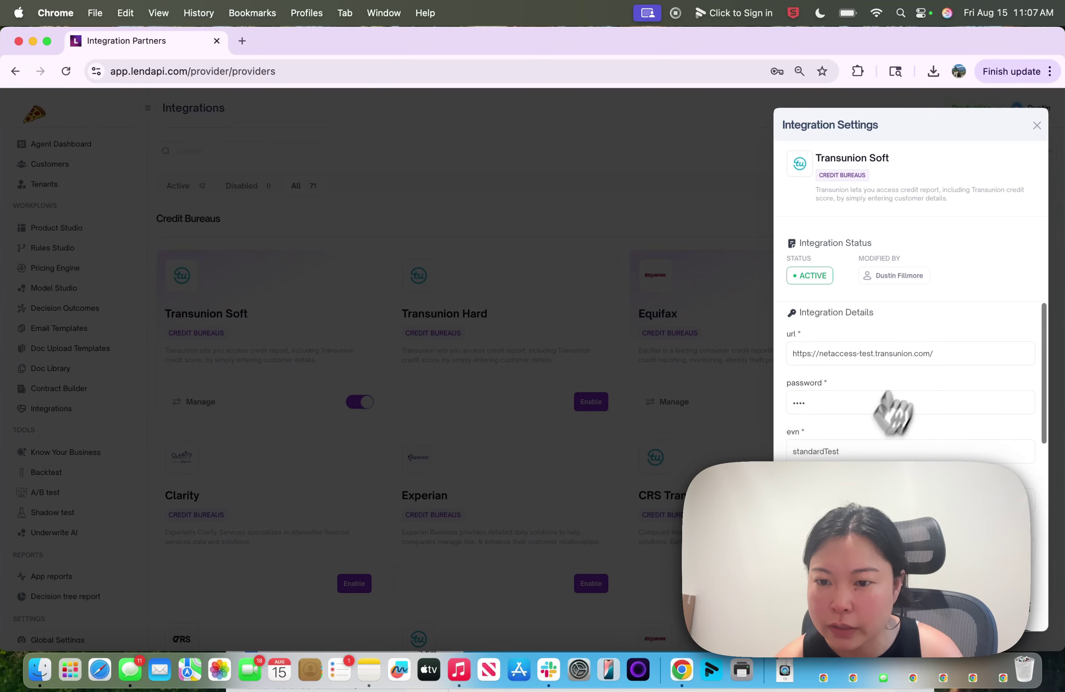
{"action": "left_click", "coordinate": [1037, 126]}
Return to the Buy Now Pay Later product and set Transunion Soft as the initial provider of the Borrower Info tab.
{"action": "left_click", "coordinate": [126, 173]}
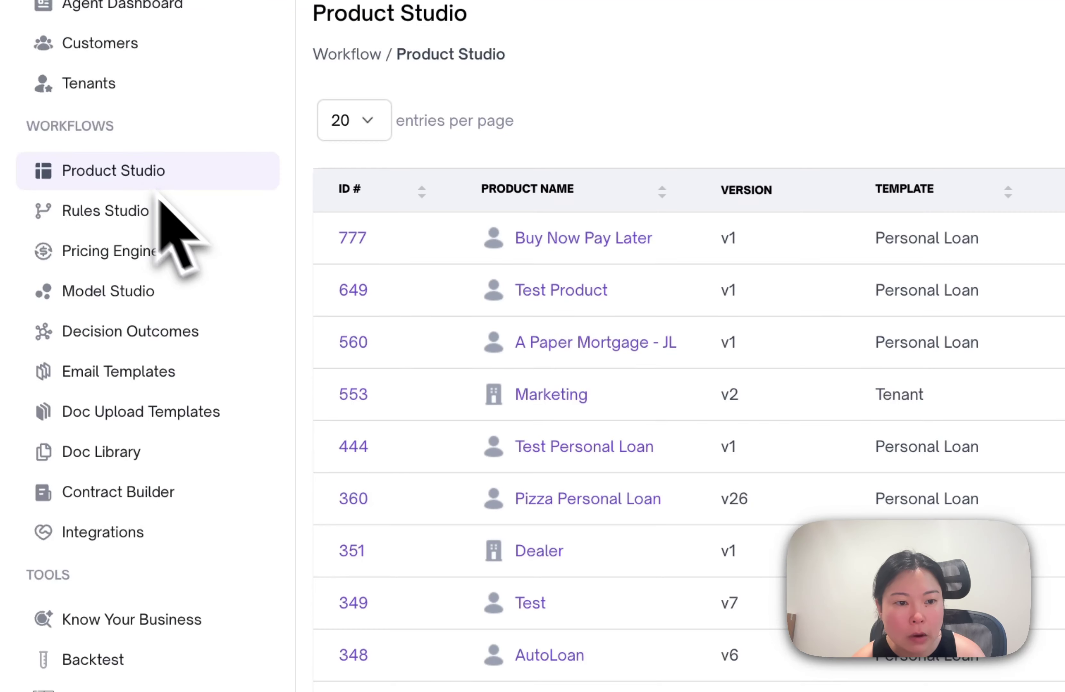
{"action": "left_click", "coordinate": [367, 244]}
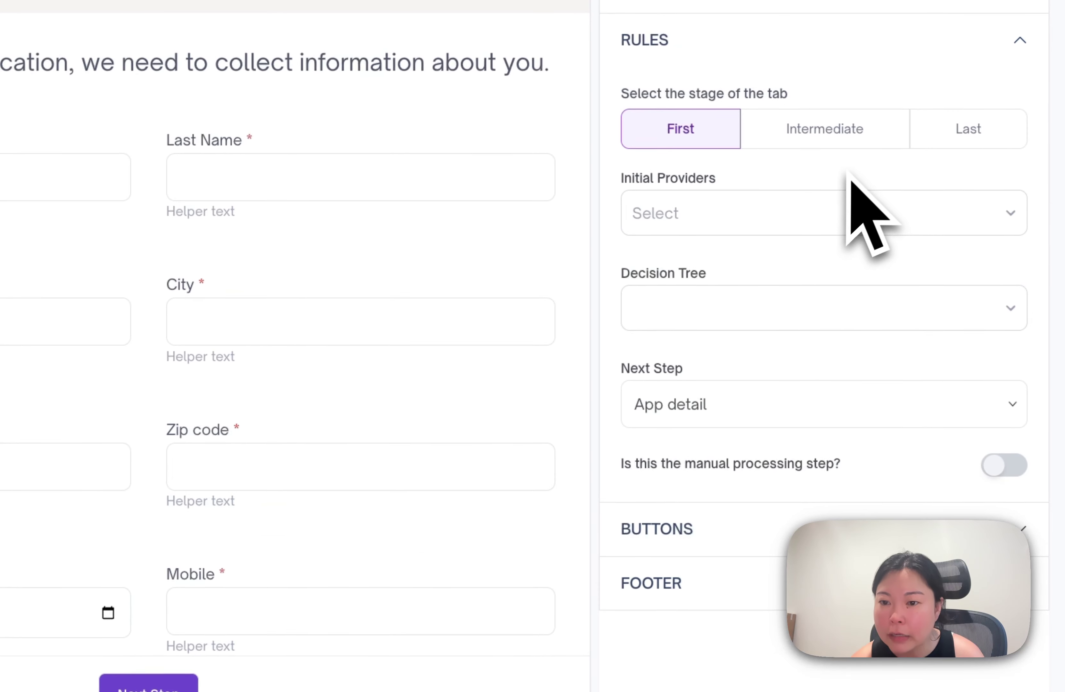
{"action": "left_click", "coordinate": [1020, 198]}
{"action": "scroll", "coordinate": [816, 413], "scroll_direction": "down", "scroll_amount": 1}
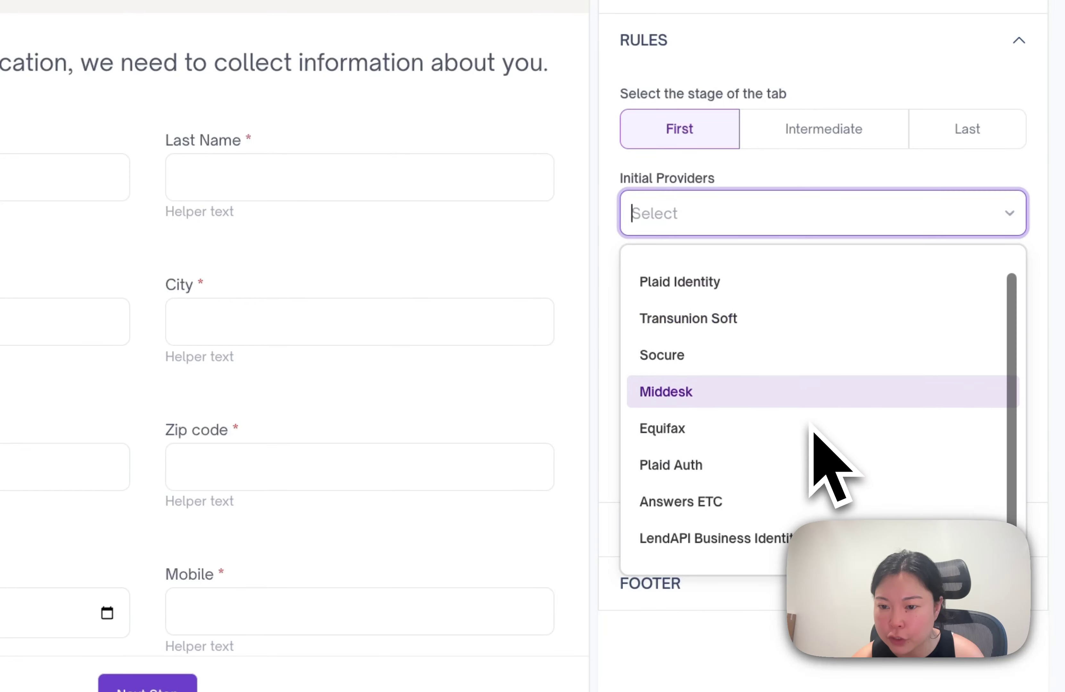
{"action": "left_click", "coordinate": [783, 316]}
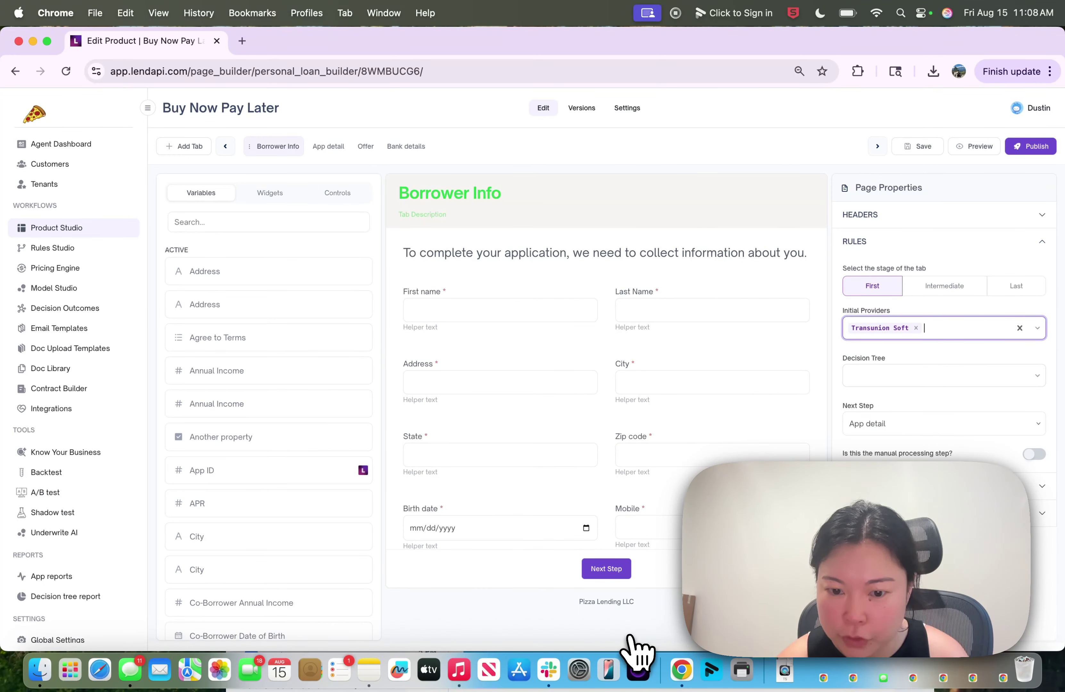
Review the Borrower Info form and examine the First name field's variable details, highlighting its variable identifier.
{"action": "scroll", "coordinate": [673, 433], "scroll_direction": "down", "scroll_amount": 5}
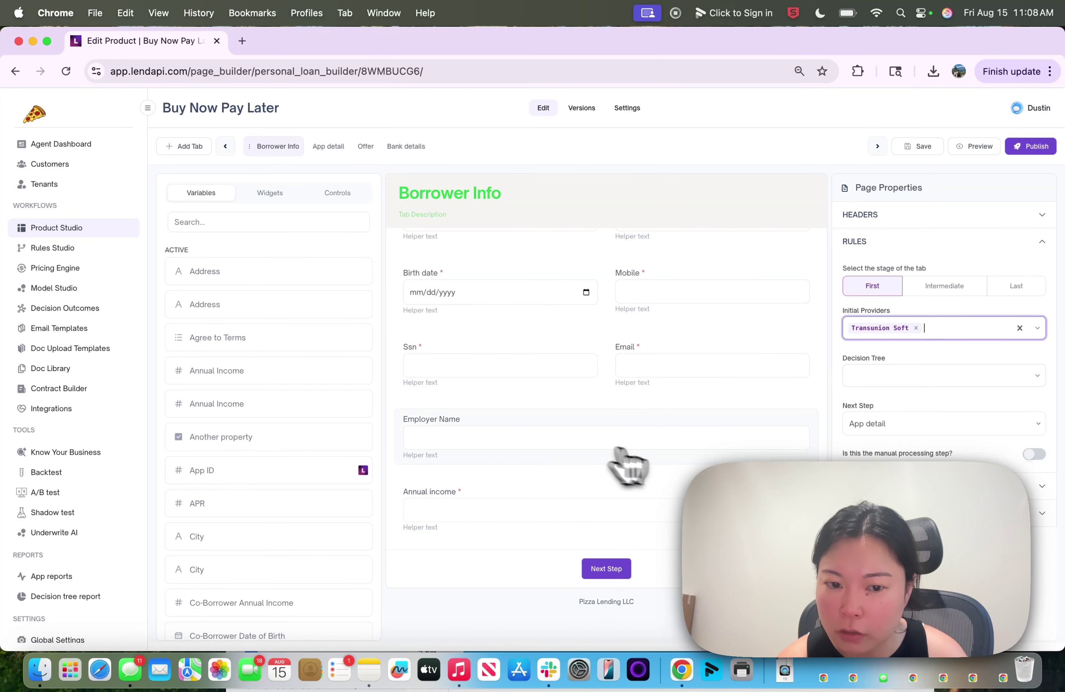
{"action": "scroll", "coordinate": [682, 459], "scroll_direction": "up", "scroll_amount": 5}
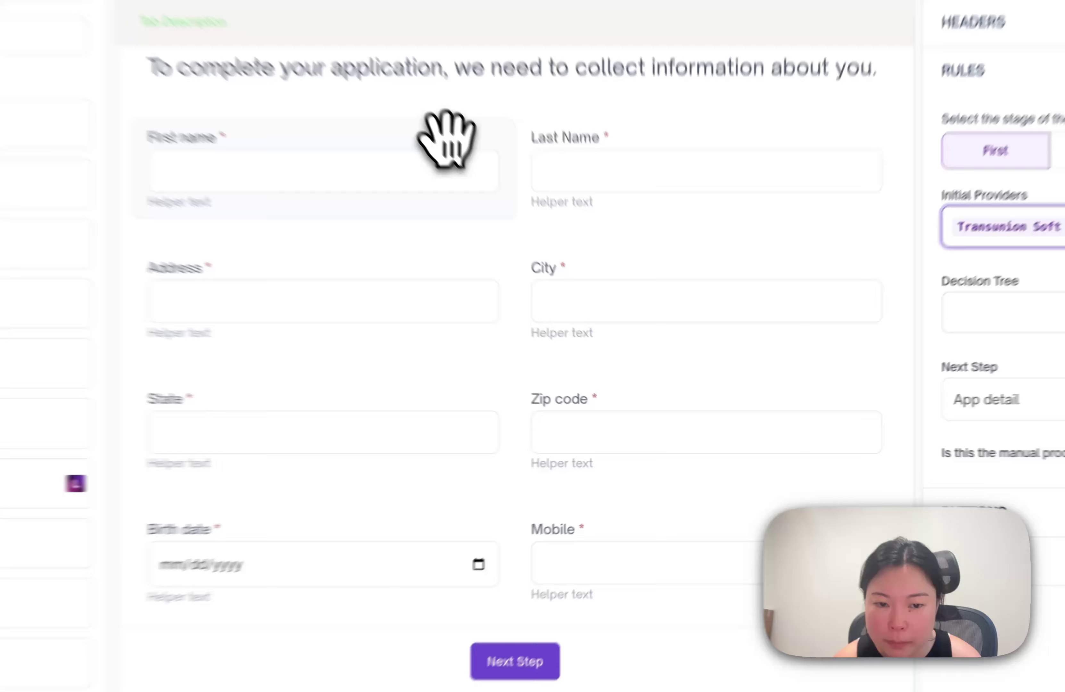
{"action": "left_click", "coordinate": [567, 292]}
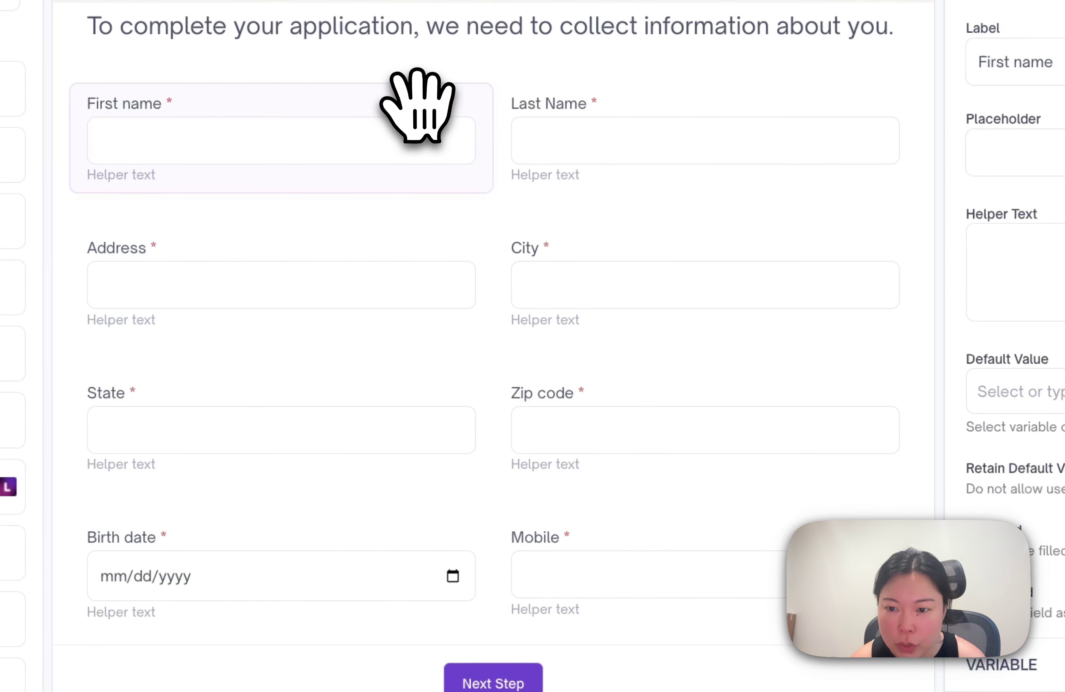
{"action": "left_click", "coordinate": [1027, 665]}
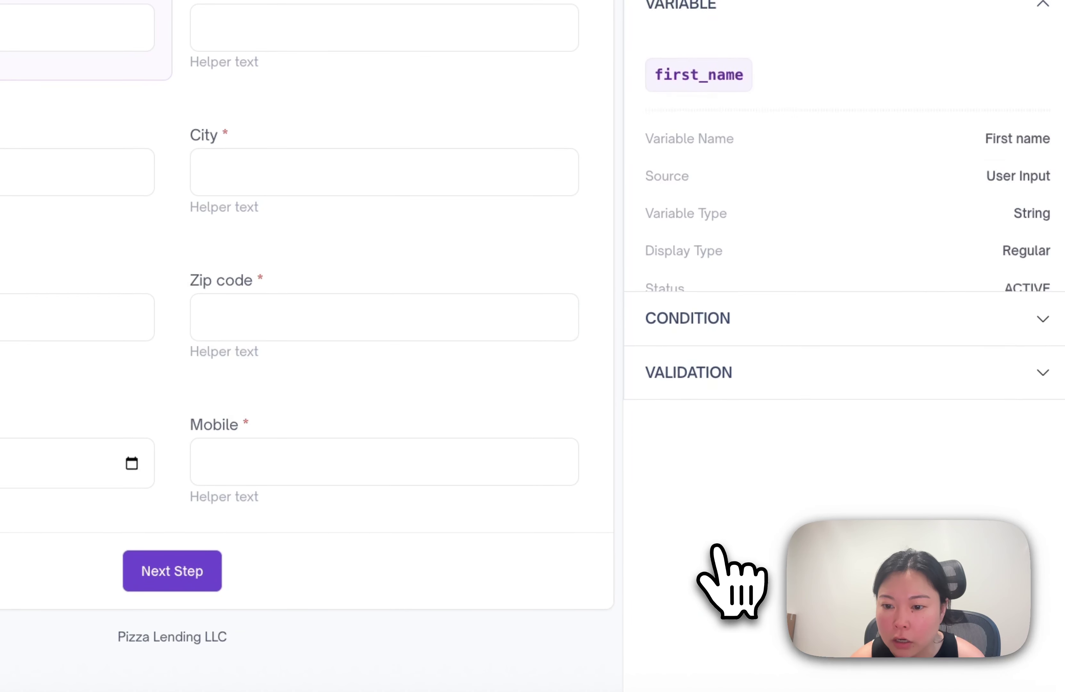
{"action": "left_click_drag", "start_coordinate": [740, 75], "coordinate": [665, 76]}
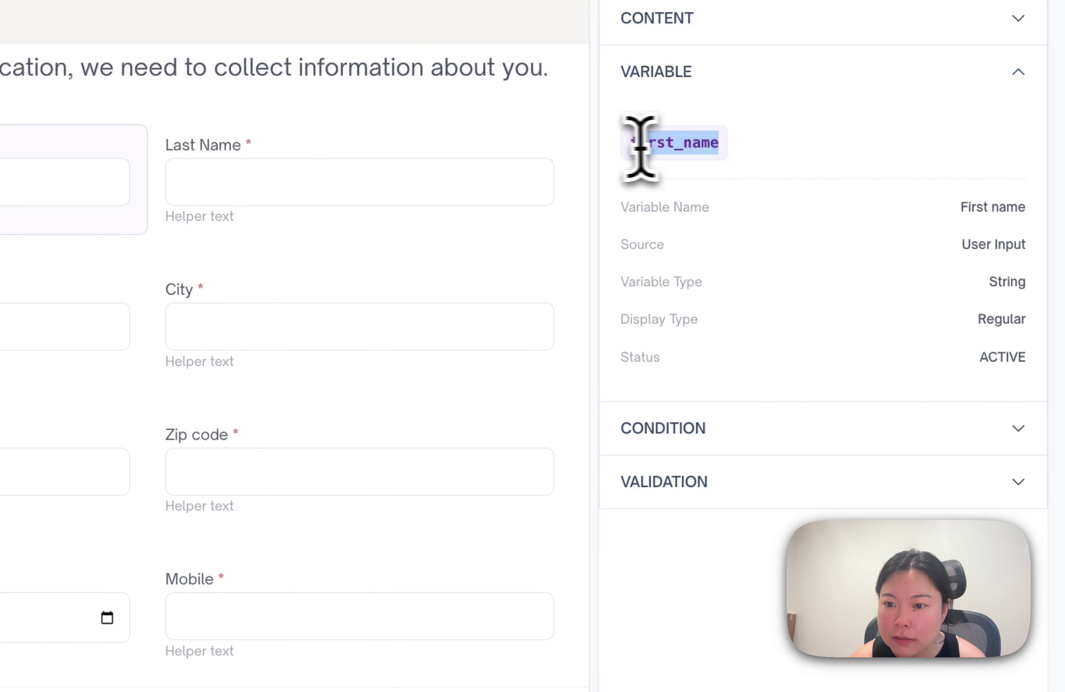
{"action": "left_click_drag", "start_coordinate": [641, 146], "coordinate": [630, 166]}
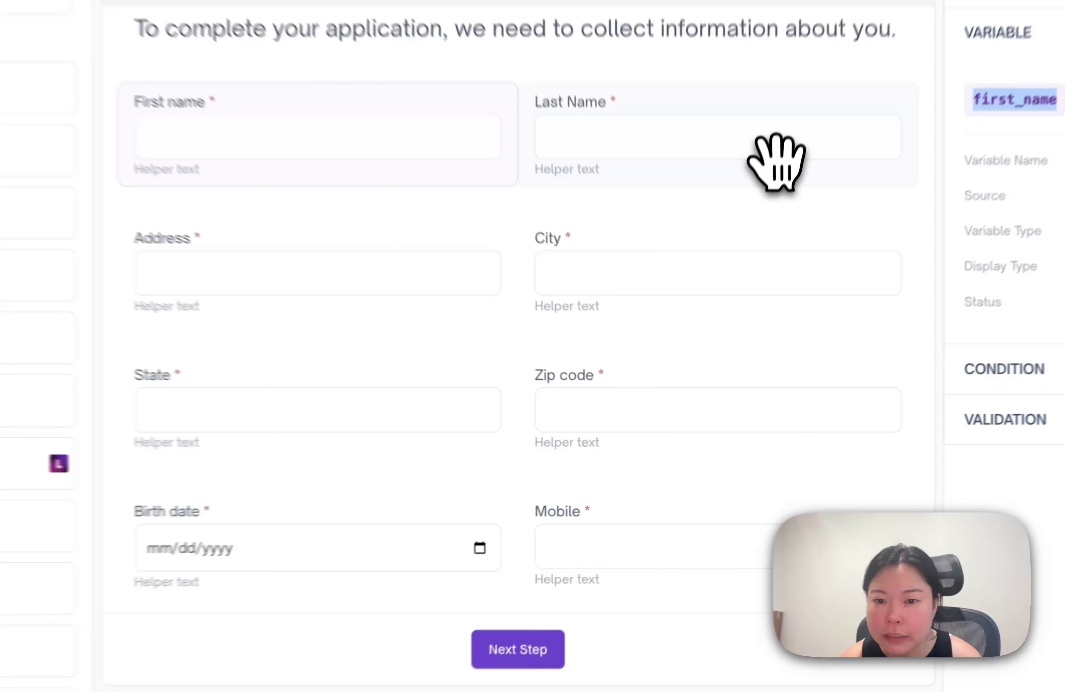
Check the properties of the Last Name and First name fields and browse the active variables for those marked as system variables.
{"action": "left_click", "coordinate": [742, 310]}
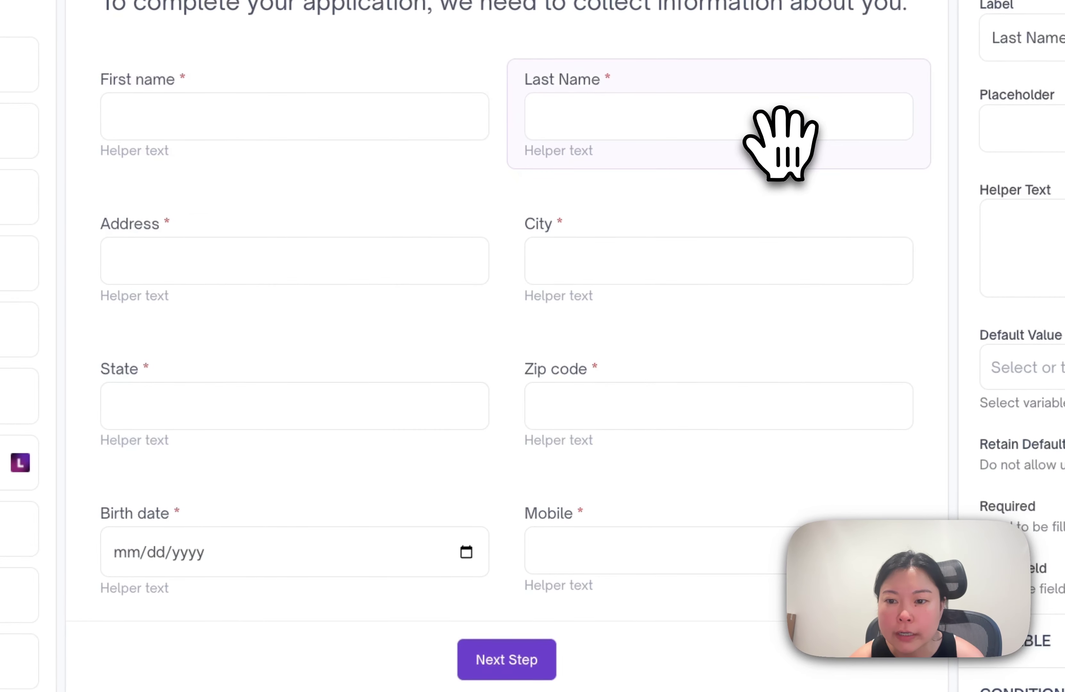
{"action": "left_click", "coordinate": [292, 129]}
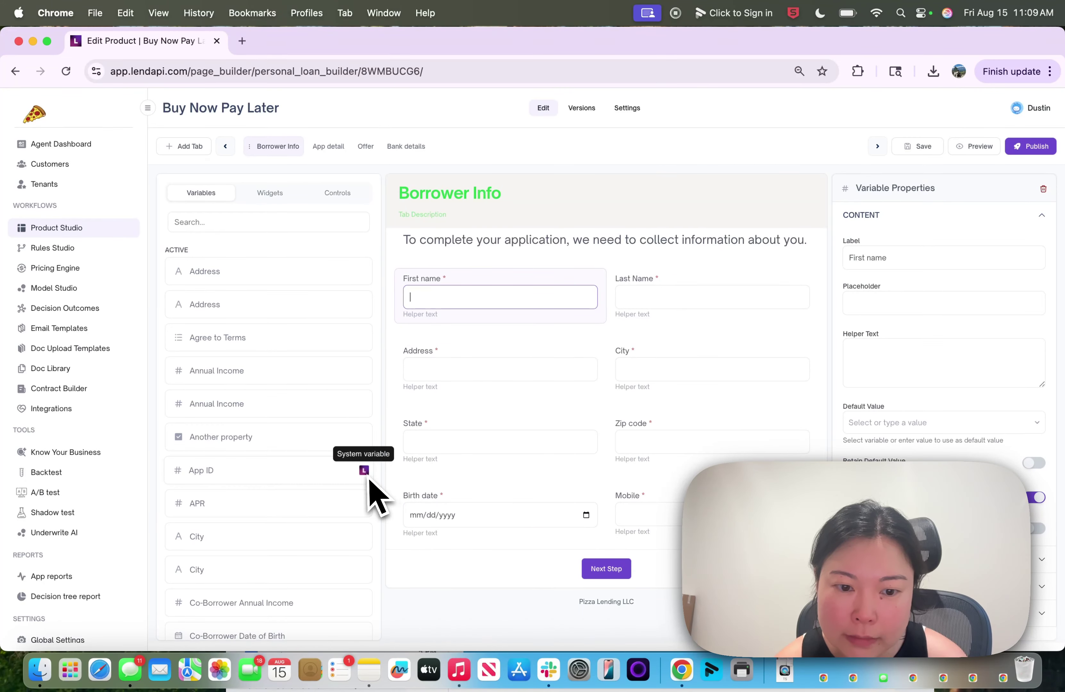
{"action": "scroll", "coordinate": [364, 481], "scroll_direction": "down", "scroll_amount": 15}
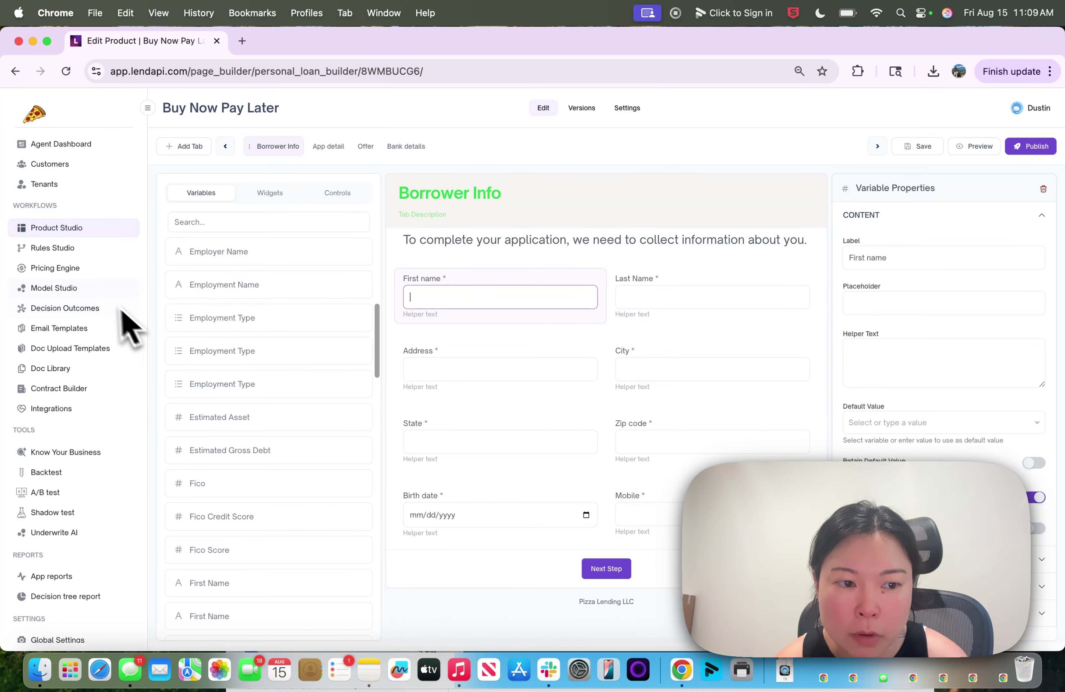
{"action": "scroll", "coordinate": [345, 451], "scroll_direction": "down", "scroll_amount": 15}
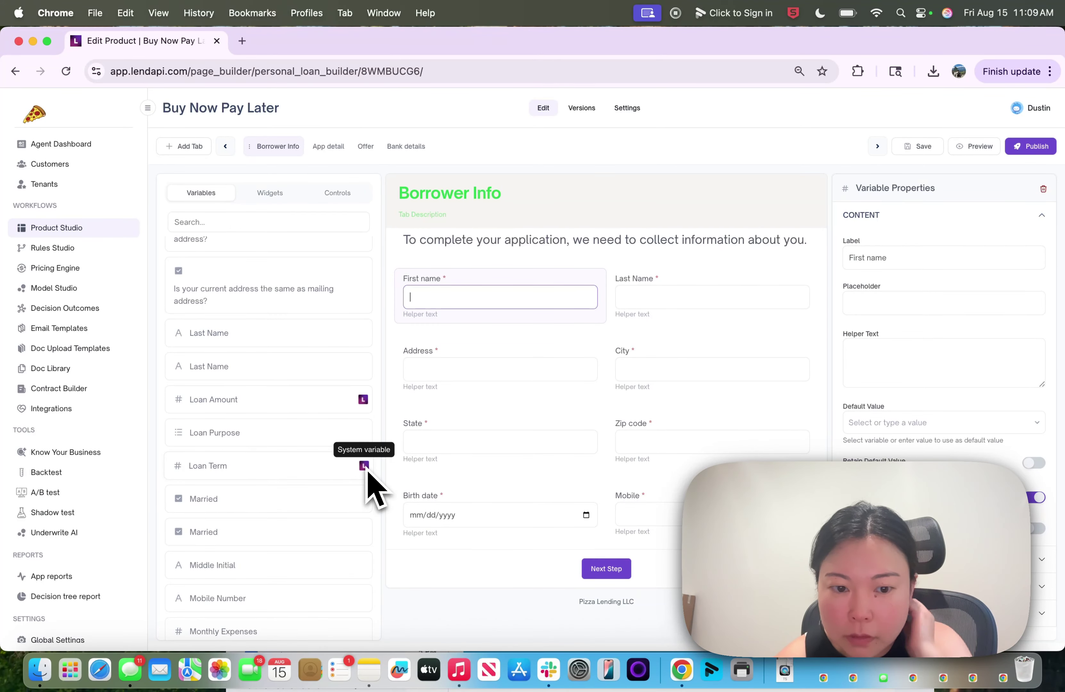
Browse the remaining active variables and check the Last Name, Address, City, State, Zip code, Birth date and Ssn fields of the Borrower Info form.
{"action": "scroll", "coordinate": [355, 494], "scroll_direction": "down", "scroll_amount": 12}
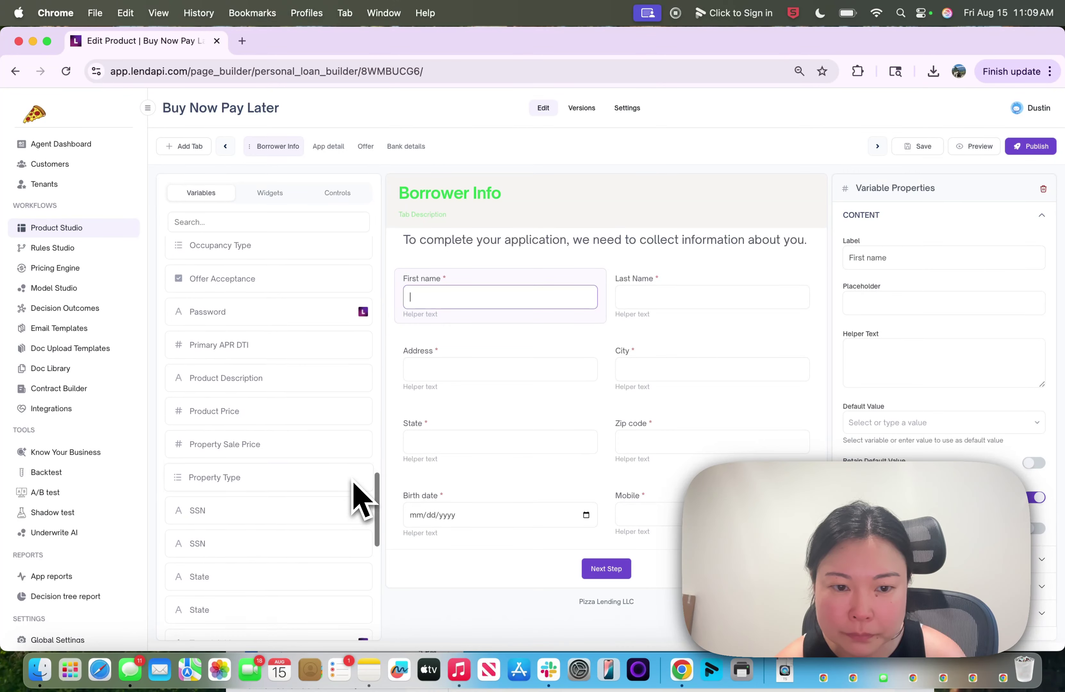
{"action": "scroll", "coordinate": [504, 454], "scroll_direction": "down", "scroll_amount": 2}
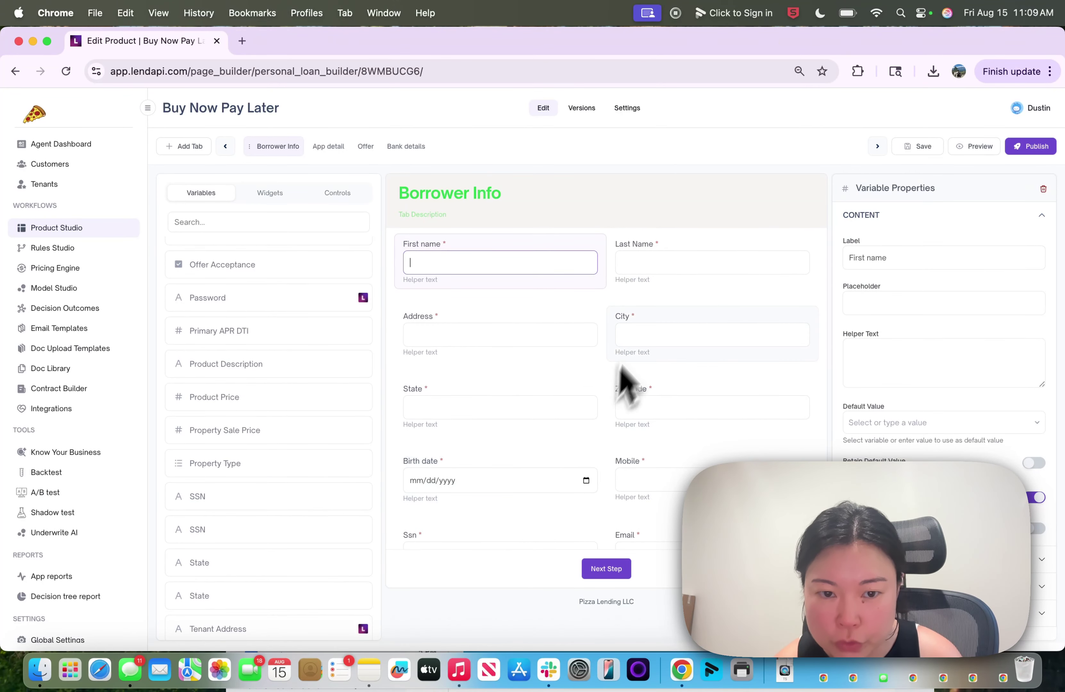
{"action": "left_click", "coordinate": [650, 260]}
{"action": "left_click", "coordinate": [580, 326]}
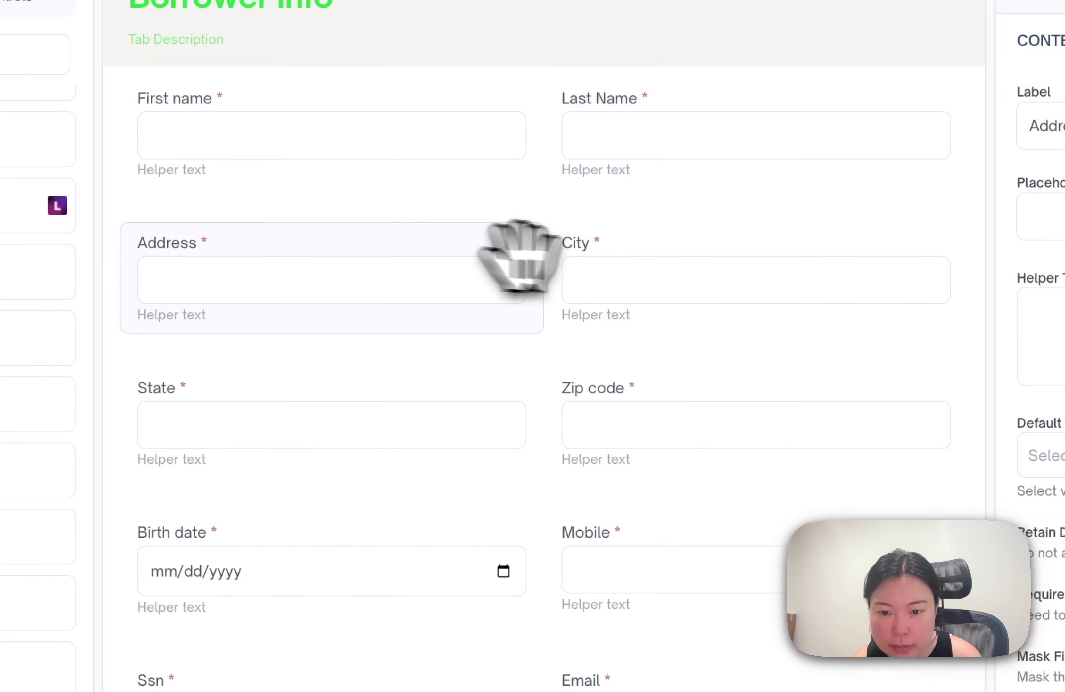
{"action": "left_click", "coordinate": [648, 276]}
{"action": "left_click", "coordinate": [359, 386]}
{"action": "left_click", "coordinate": [717, 384]}
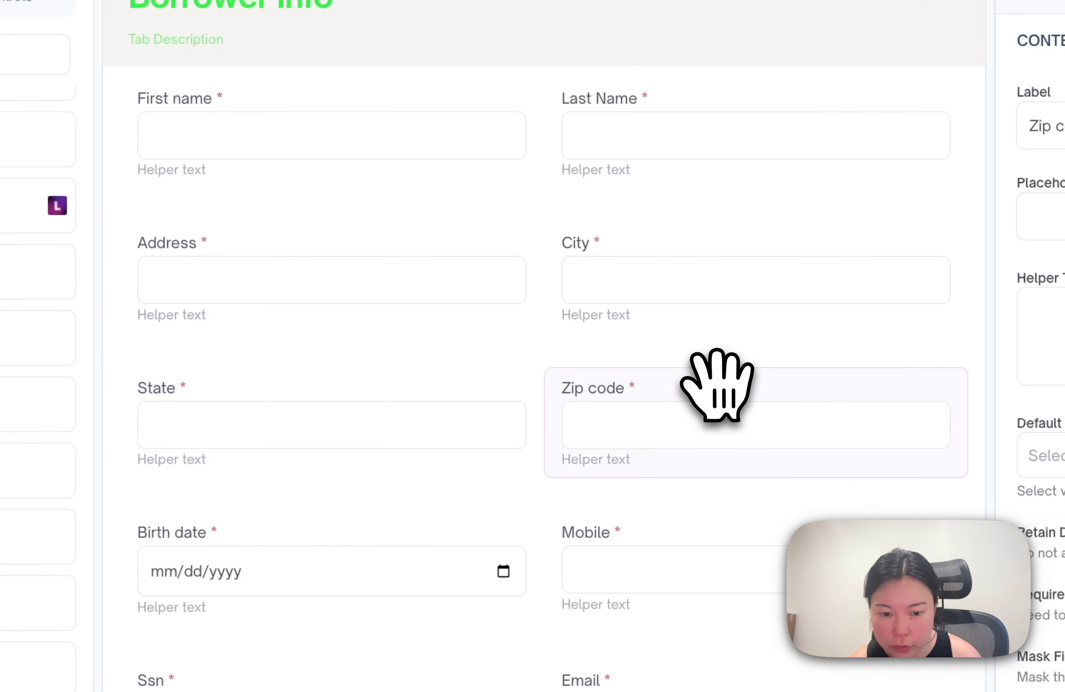
{"action": "left_click", "coordinate": [389, 526]}
{"action": "scroll", "coordinate": [392, 527], "scroll_direction": "down", "scroll_amount": 5}
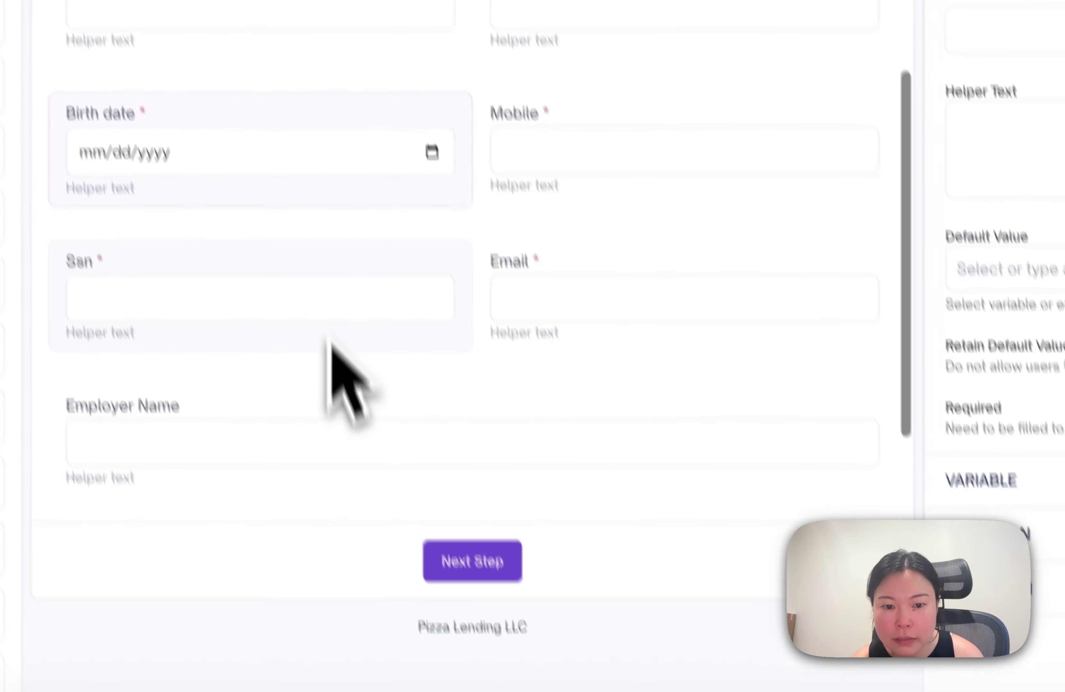
{"action": "left_click", "coordinate": [317, 272]}
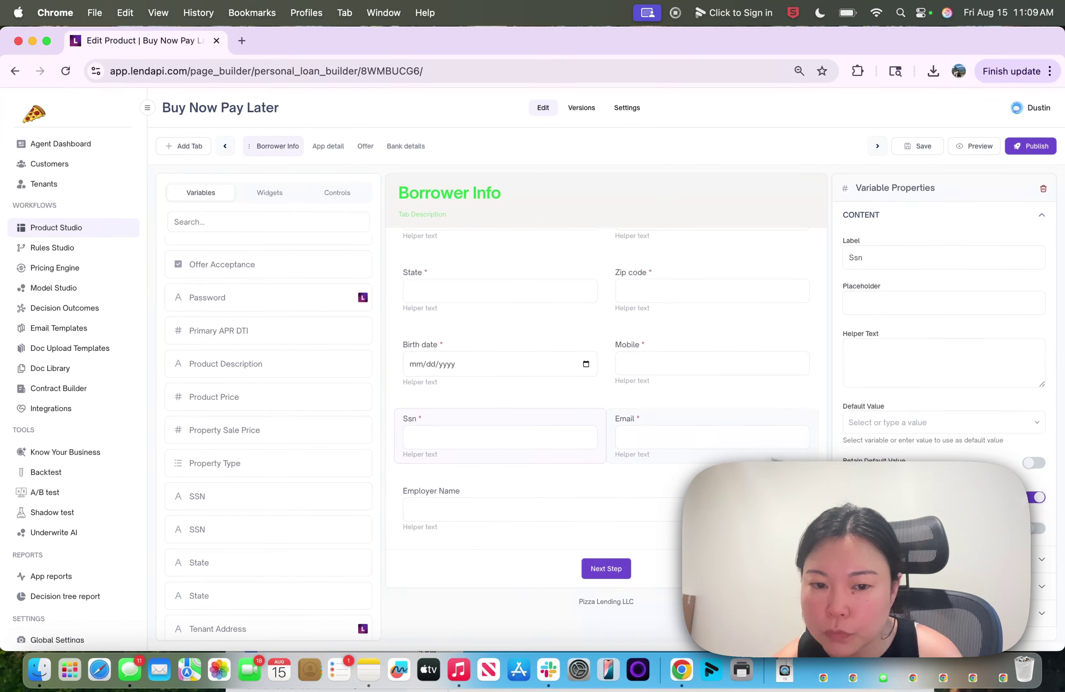
{"action": "scroll", "coordinate": [582, 385], "scroll_direction": "up", "scroll_amount": 5}
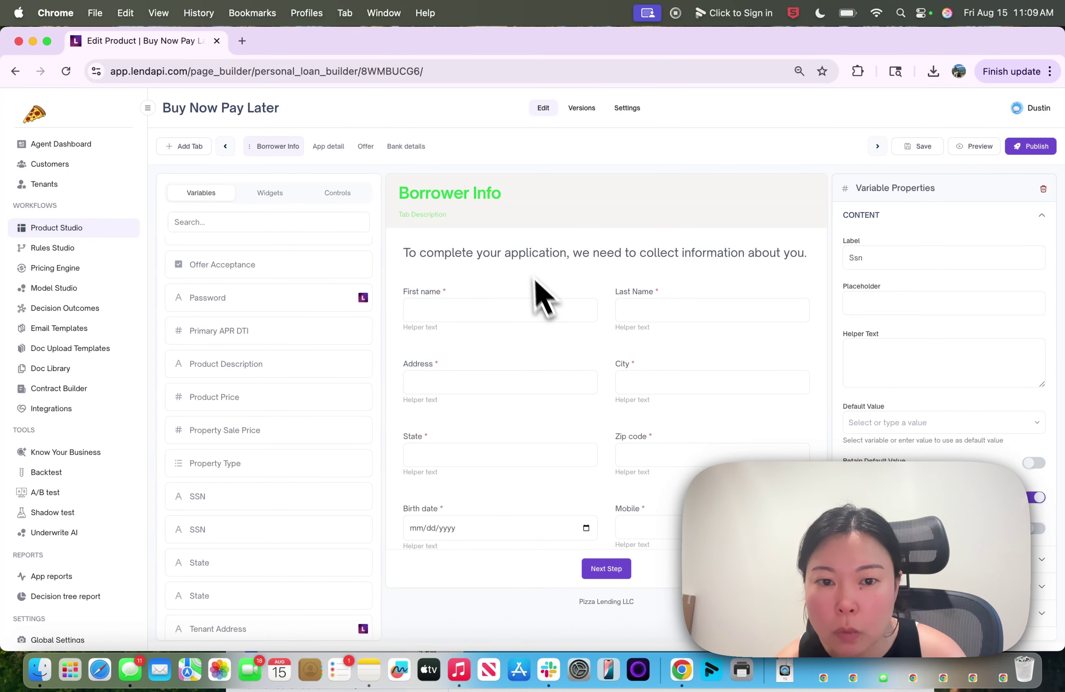
Examine the variable details of the First name field, highlighting its variable identifier.
{"action": "left_click", "coordinate": [526, 294]}
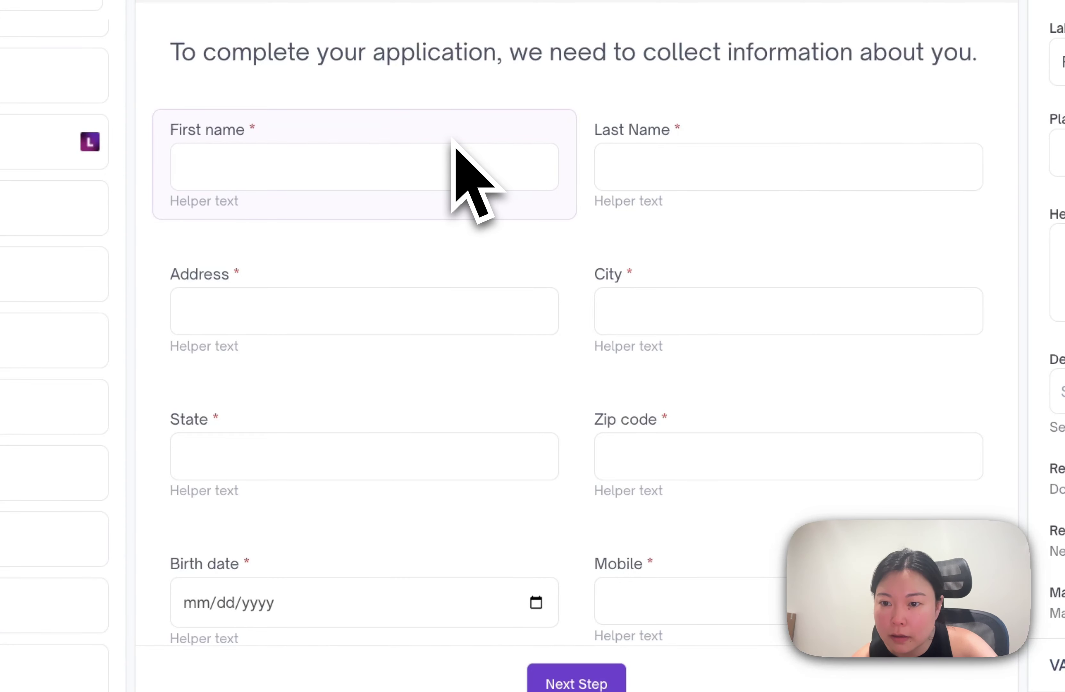
{"action": "left_click", "coordinate": [1058, 667]}
{"action": "scroll", "coordinate": [1064, 677], "scroll_direction": "down", "scroll_amount": 5}
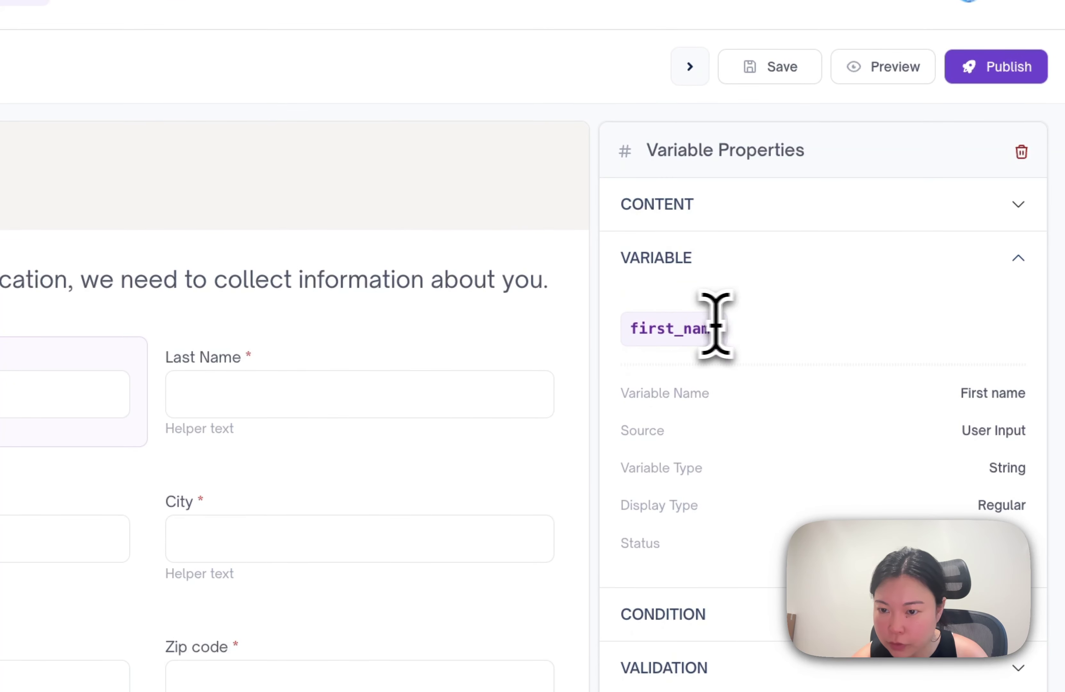
{"action": "left_click_drag", "start_coordinate": [718, 328], "coordinate": [639, 329]}
{"action": "left_click", "coordinate": [801, 407]}
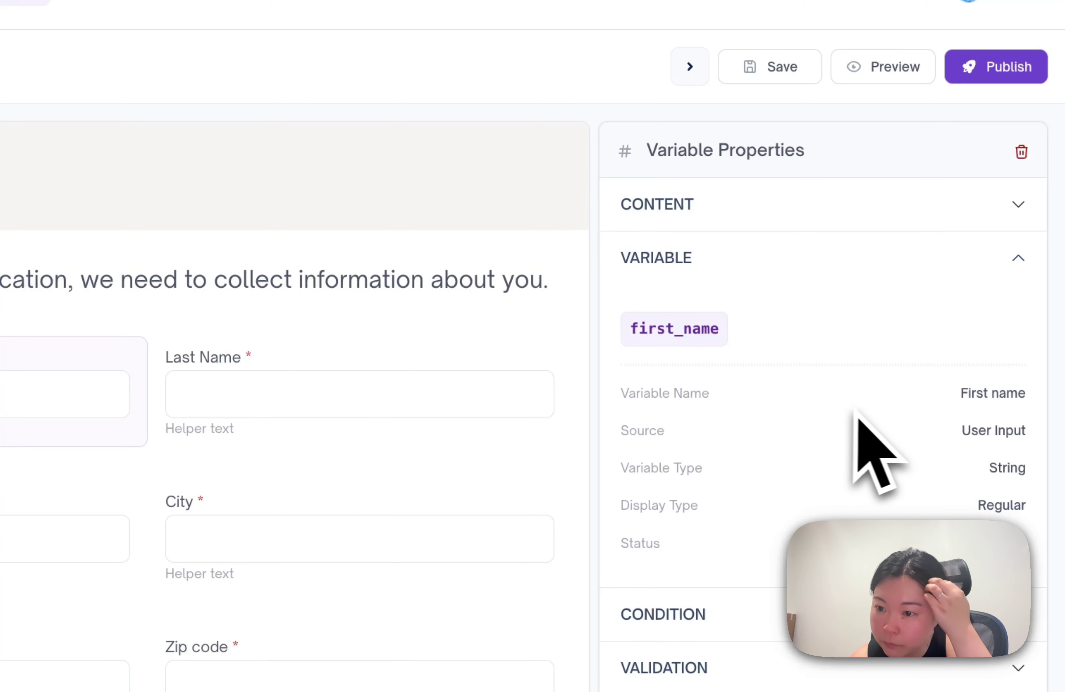
Delete the First name field, search the variables for "first" and place the First name system variable before Last Name.
{"action": "left_click", "coordinate": [1021, 152]}
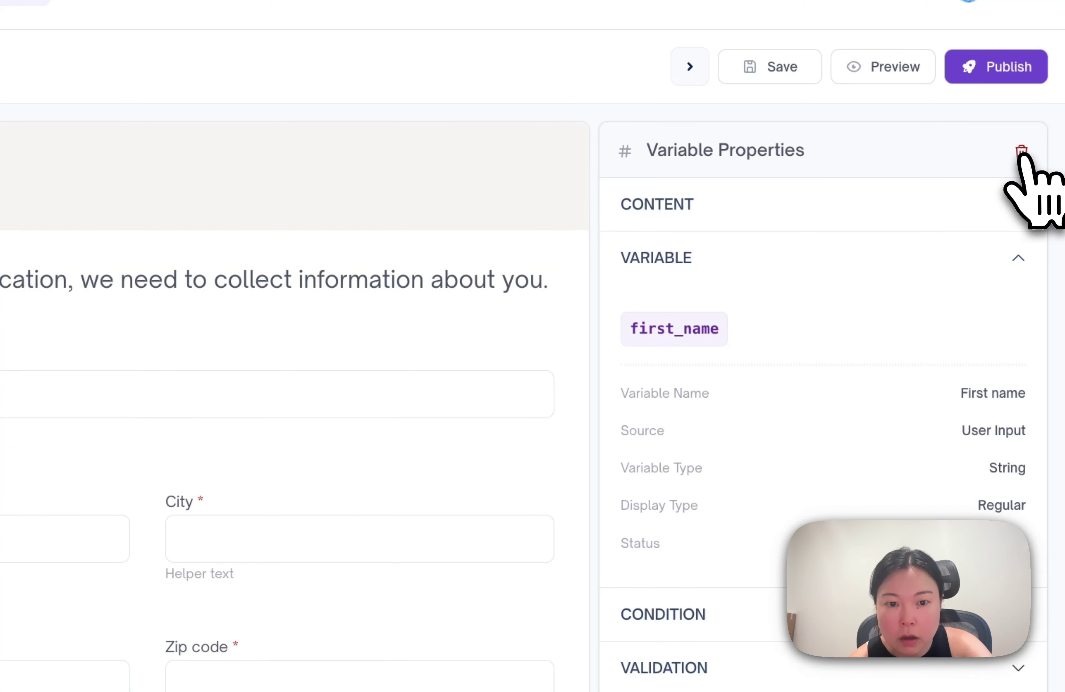
{"action": "left_click", "coordinate": [419, 227]}
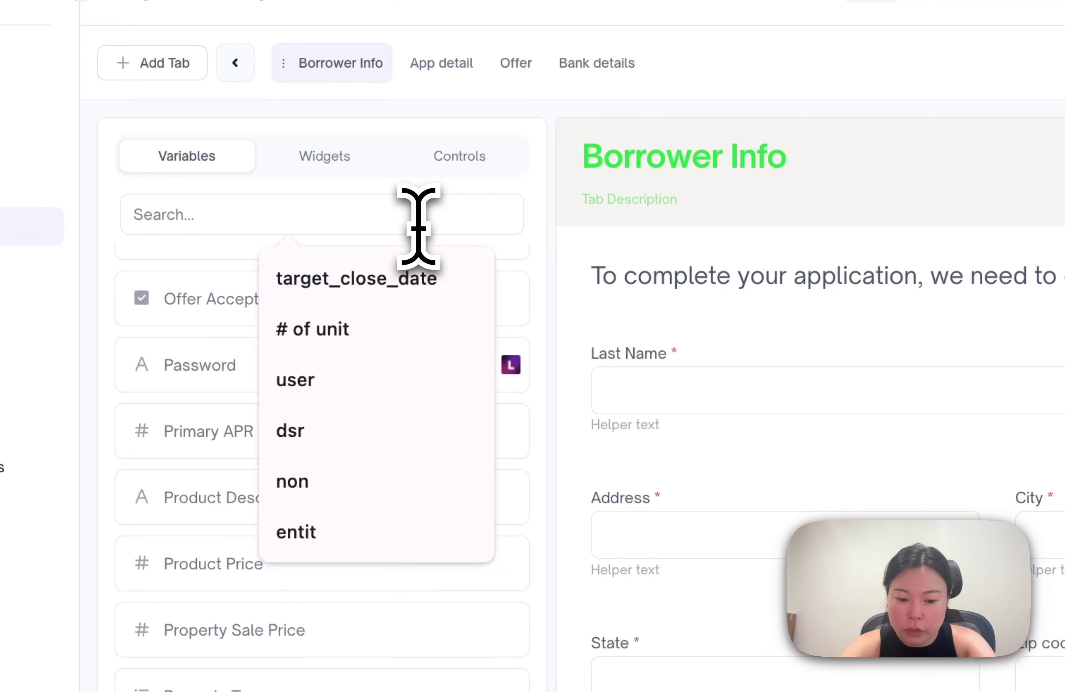
{"action": "type", "text": "first"}
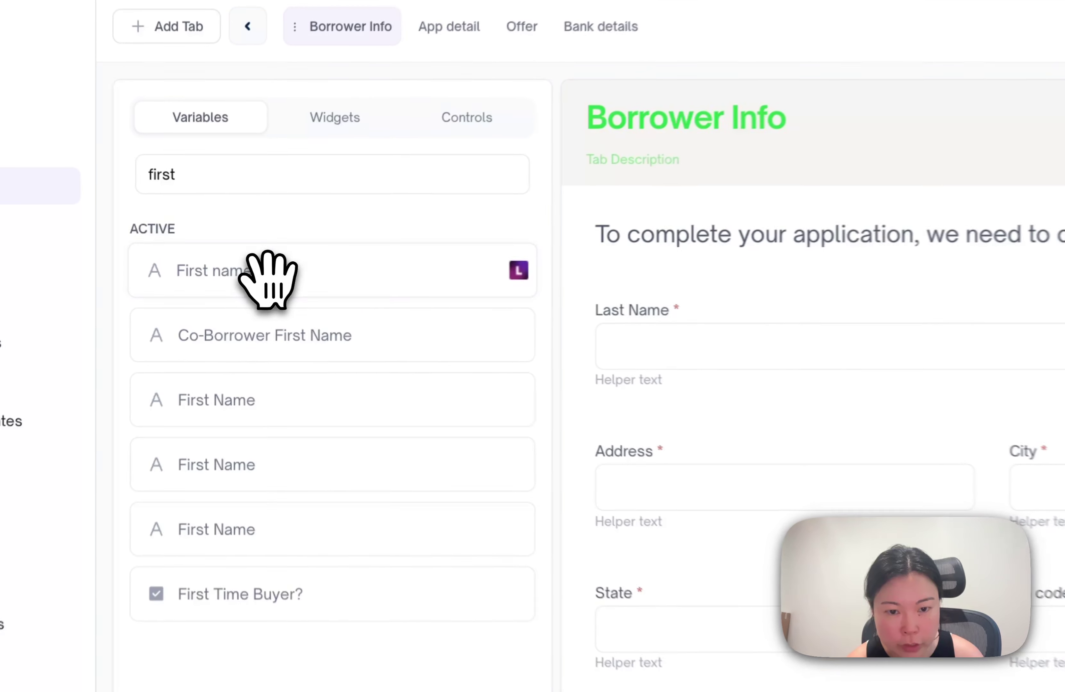
{"action": "left_click_drag", "start_coordinate": [235, 272], "coordinate": [386, 333]}
{"action": "left_click_drag", "start_coordinate": [570, 395], "coordinate": [293, 271]}
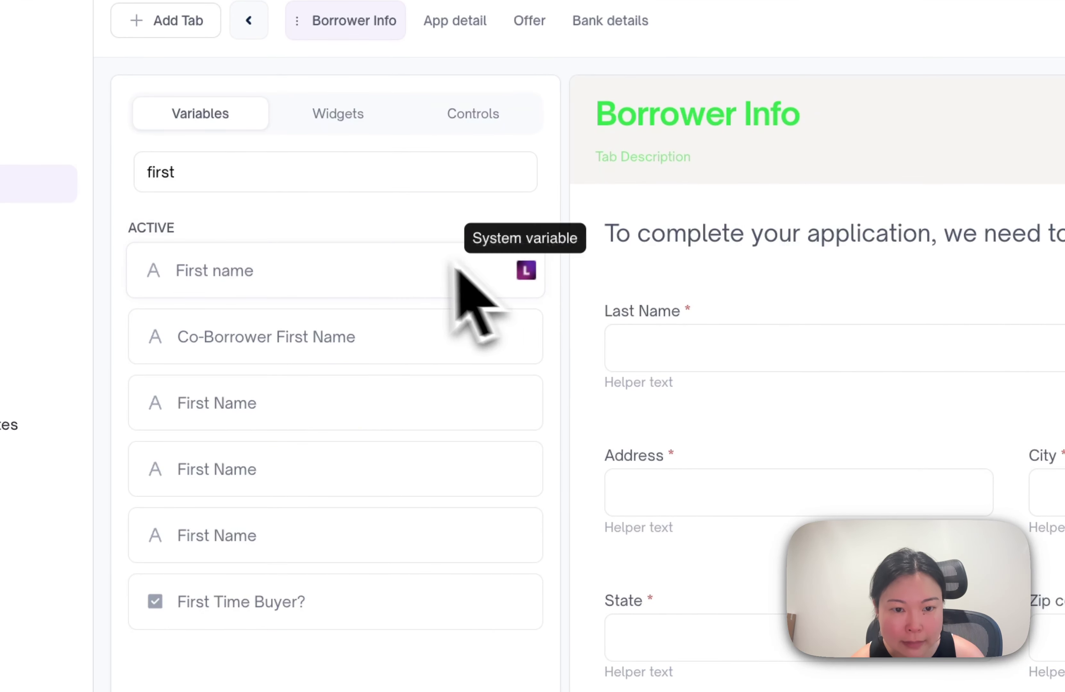
{"action": "left_click_drag", "start_coordinate": [456, 267], "coordinate": [750, 352]}
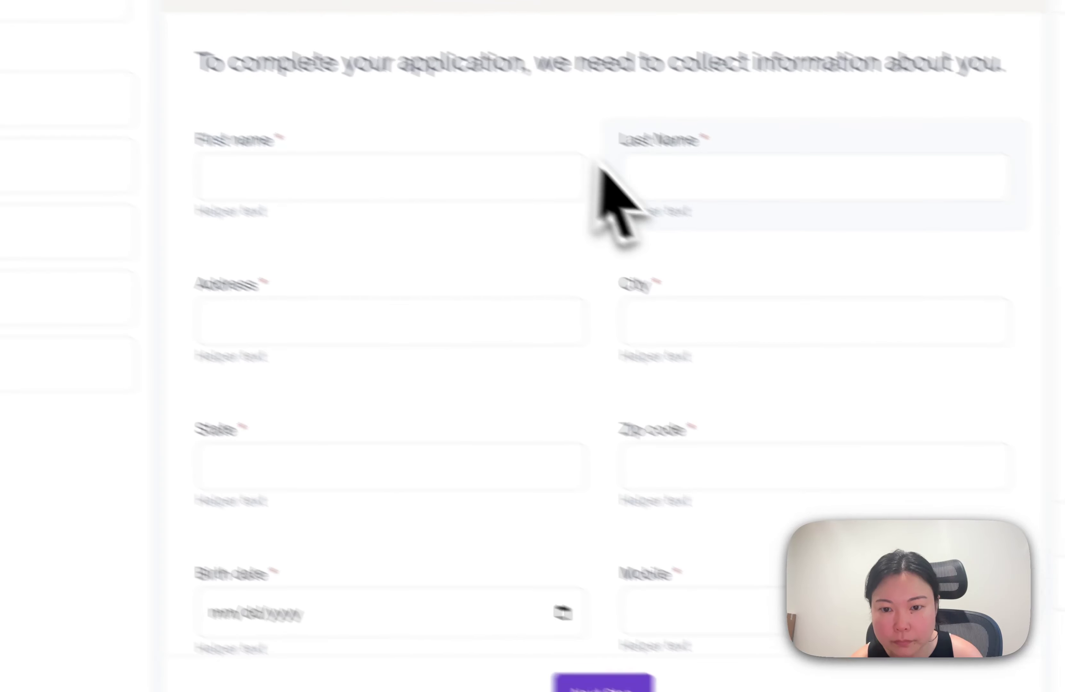
Go through the Last Name, Address, City, State, Zip code, Birth date and Ssn fields needed for the Transunion Soft call.
{"action": "left_click", "coordinate": [652, 117]}
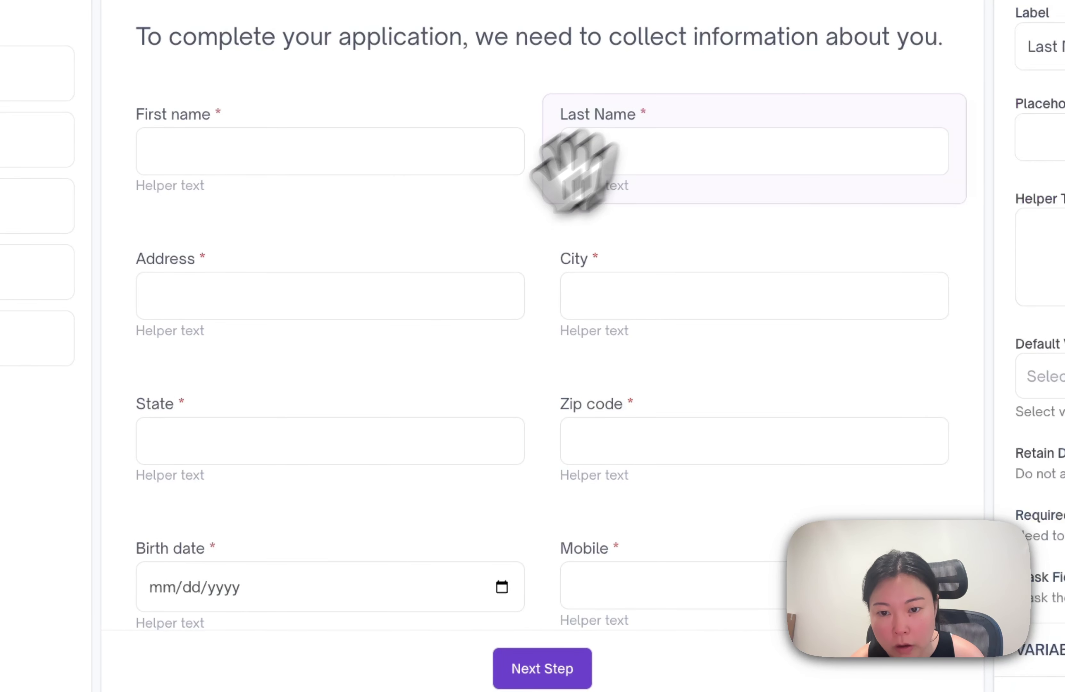
{"action": "left_click", "coordinate": [416, 280]}
{"action": "left_click", "coordinate": [642, 266]}
{"action": "left_click", "coordinate": [450, 404]}
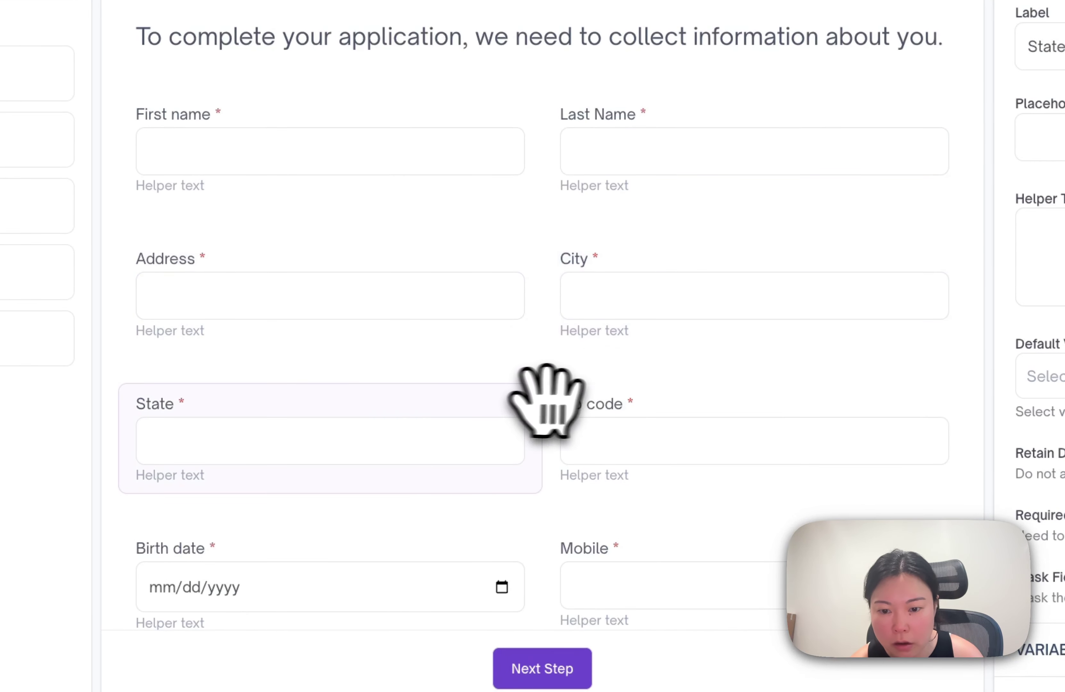
{"action": "left_click", "coordinate": [573, 398]}
{"action": "scroll", "coordinate": [584, 432], "scroll_direction": "down", "scroll_amount": 5}
{"action": "left_click", "coordinate": [301, 310]}
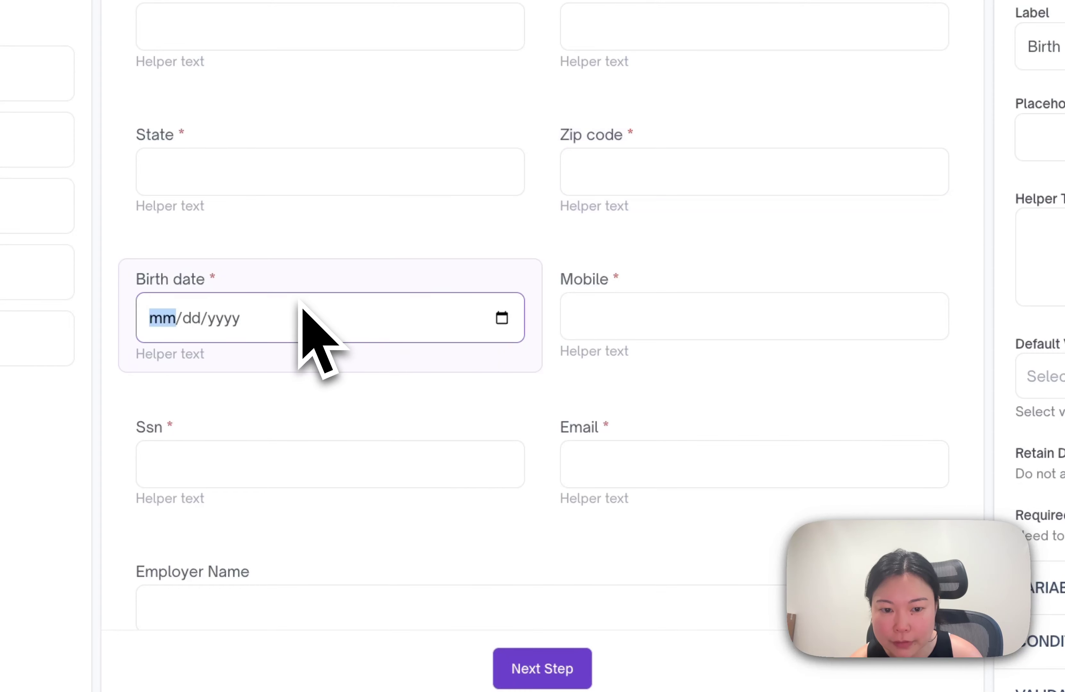
{"action": "left_click", "coordinate": [652, 207]}
{"action": "left_click", "coordinate": [377, 416]}
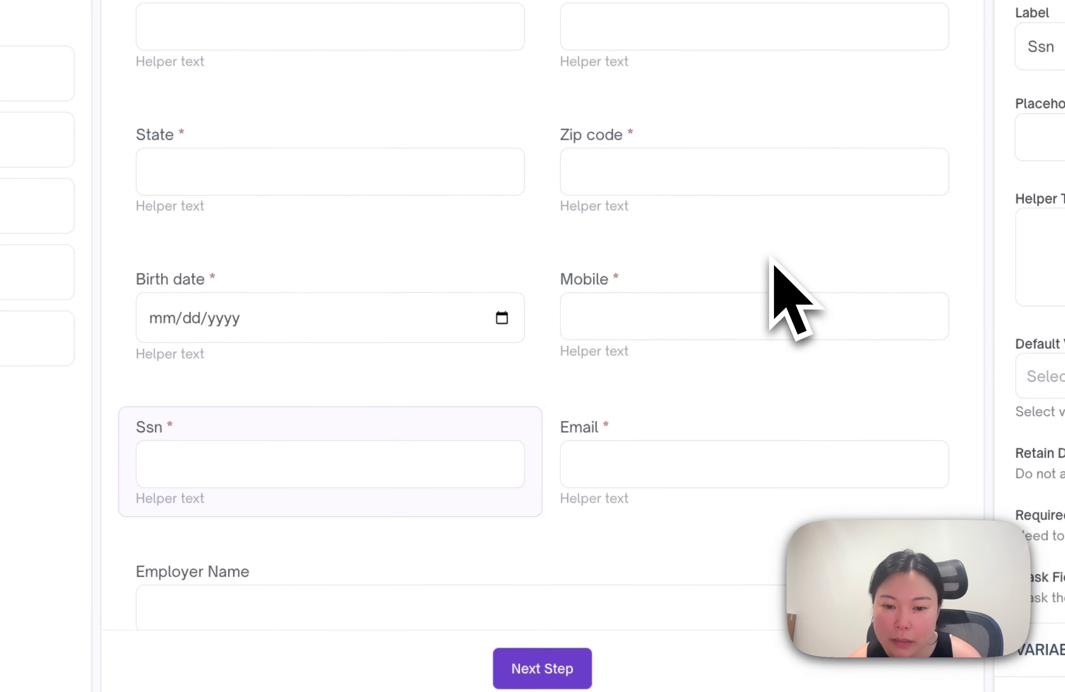
Delete the Employer Name and Email fields from the Borrower Info form.
{"action": "scroll", "coordinate": [630, 566], "scroll_direction": "down", "scroll_amount": 4}
{"action": "left_click", "coordinate": [678, 372]}
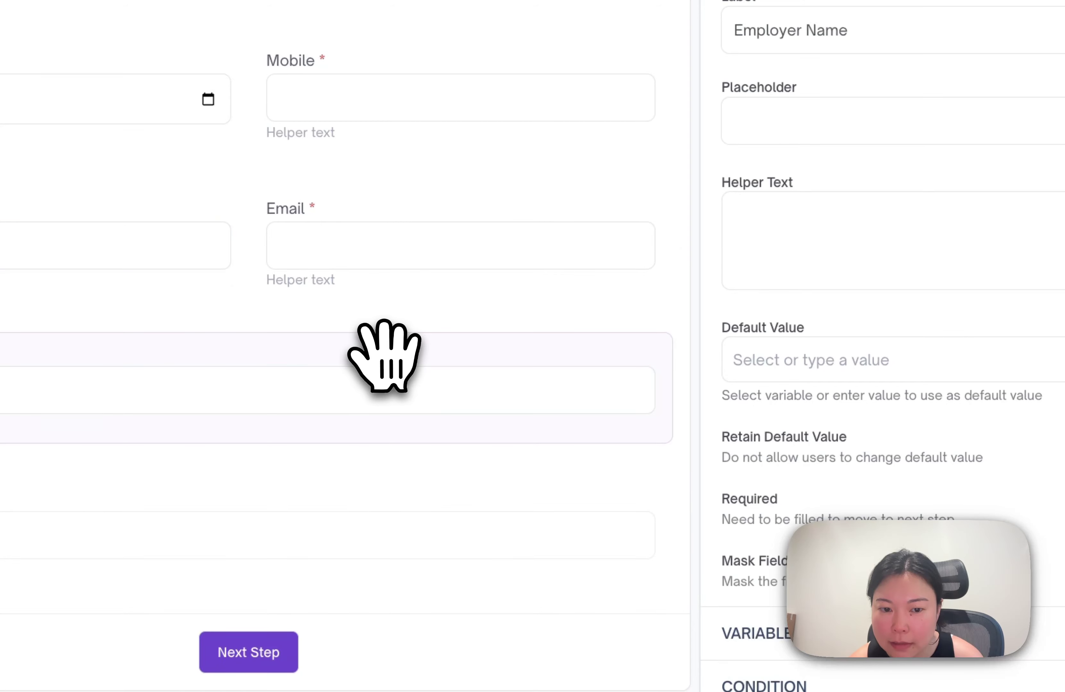
{"action": "left_click", "coordinate": [1023, 263]}
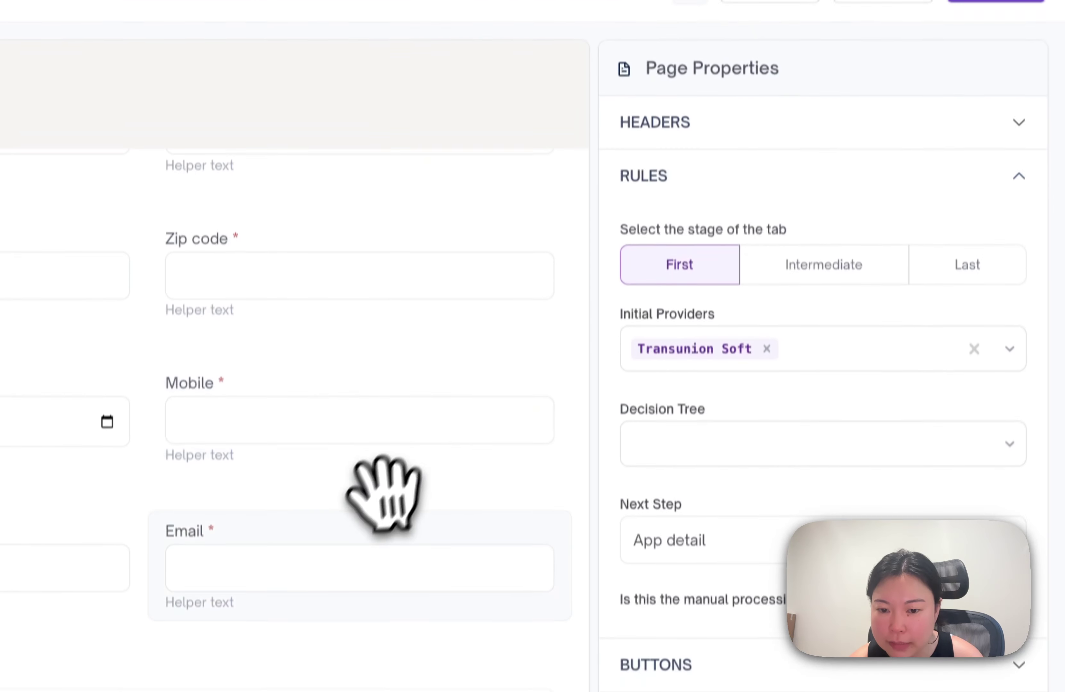
{"action": "left_click", "coordinate": [382, 517]}
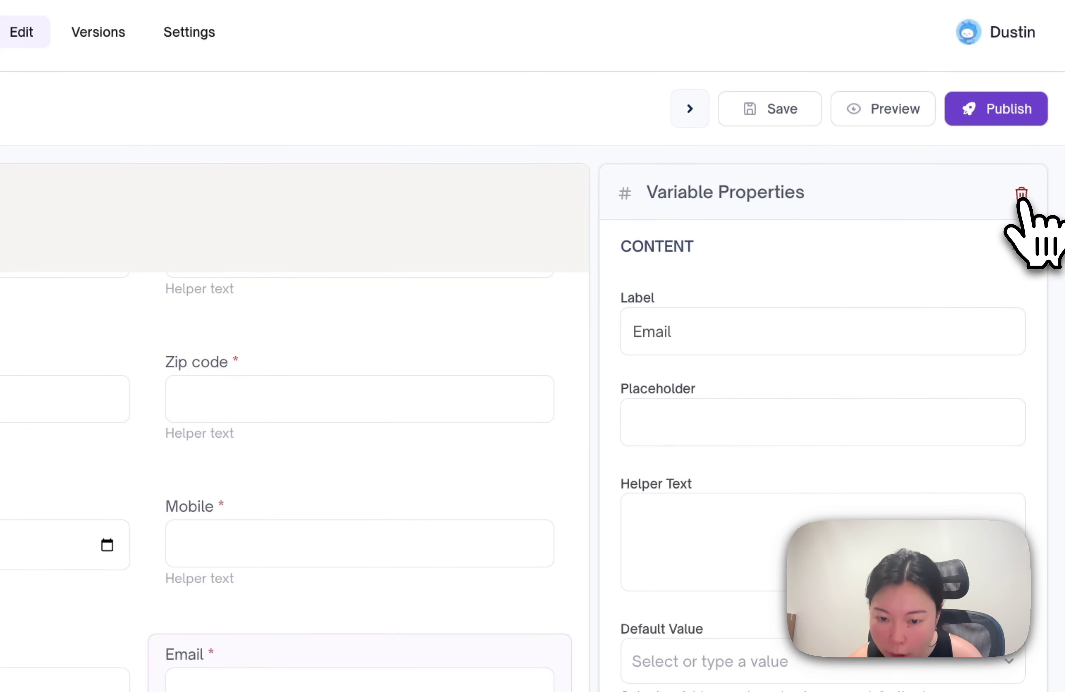
{"action": "left_click", "coordinate": [1021, 194]}
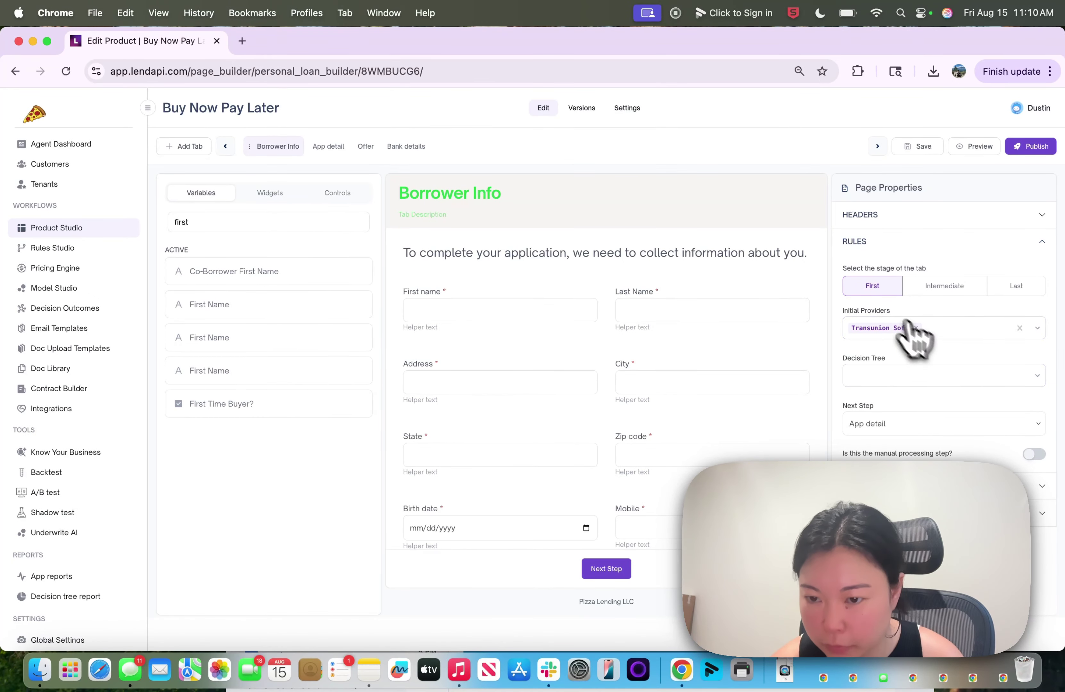
Remove the Annual Income and Mobile fields from the Borrower Info form.
{"action": "scroll", "coordinate": [652, 346], "scroll_direction": "down", "scroll_amount": 3}
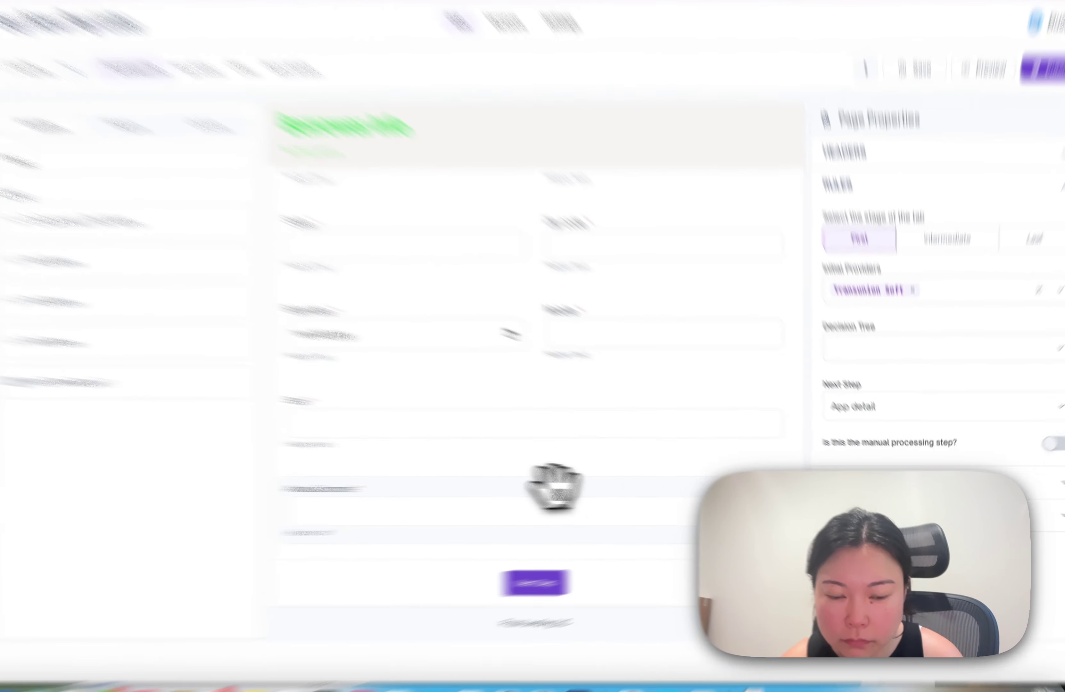
{"action": "left_click", "coordinate": [622, 492]}
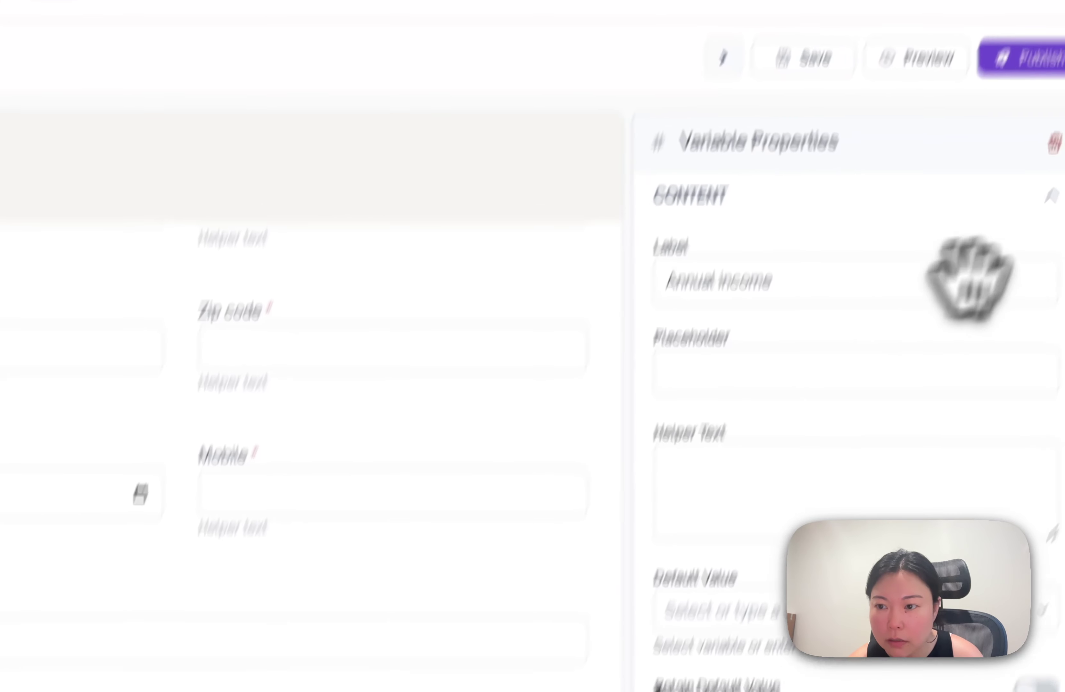
{"action": "left_click", "coordinate": [1021, 233]}
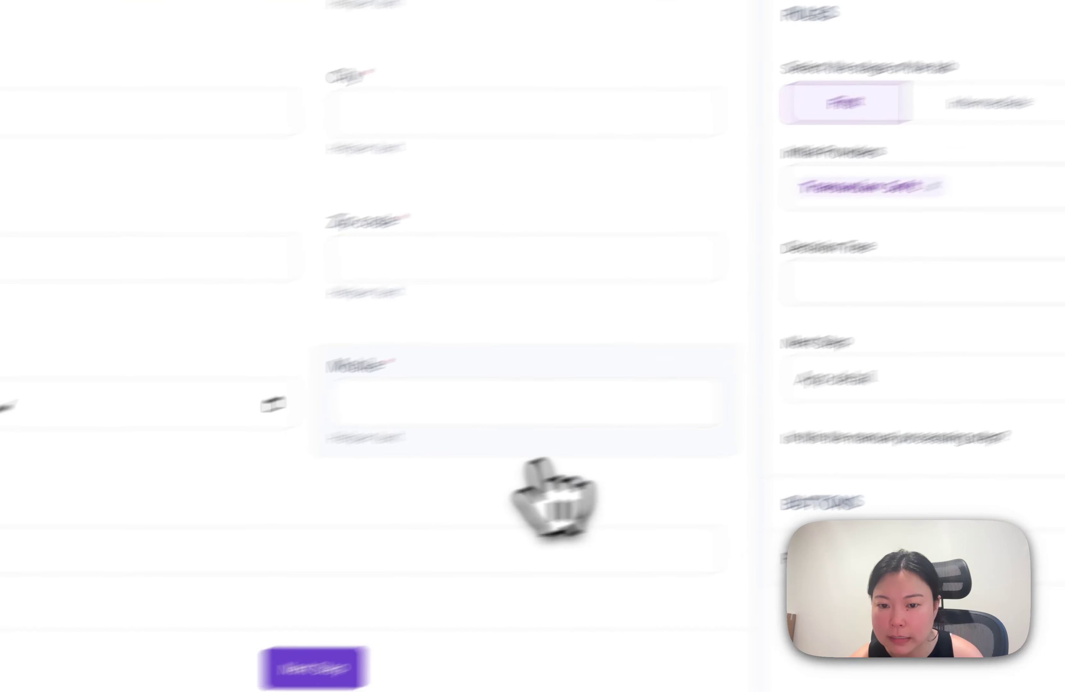
{"action": "scroll", "coordinate": [407, 477], "scroll_direction": "up", "scroll_amount": 3}
{"action": "scroll", "coordinate": [407, 477], "scroll_direction": "down", "scroll_amount": 4}
{"action": "left_click", "coordinate": [409, 431]}
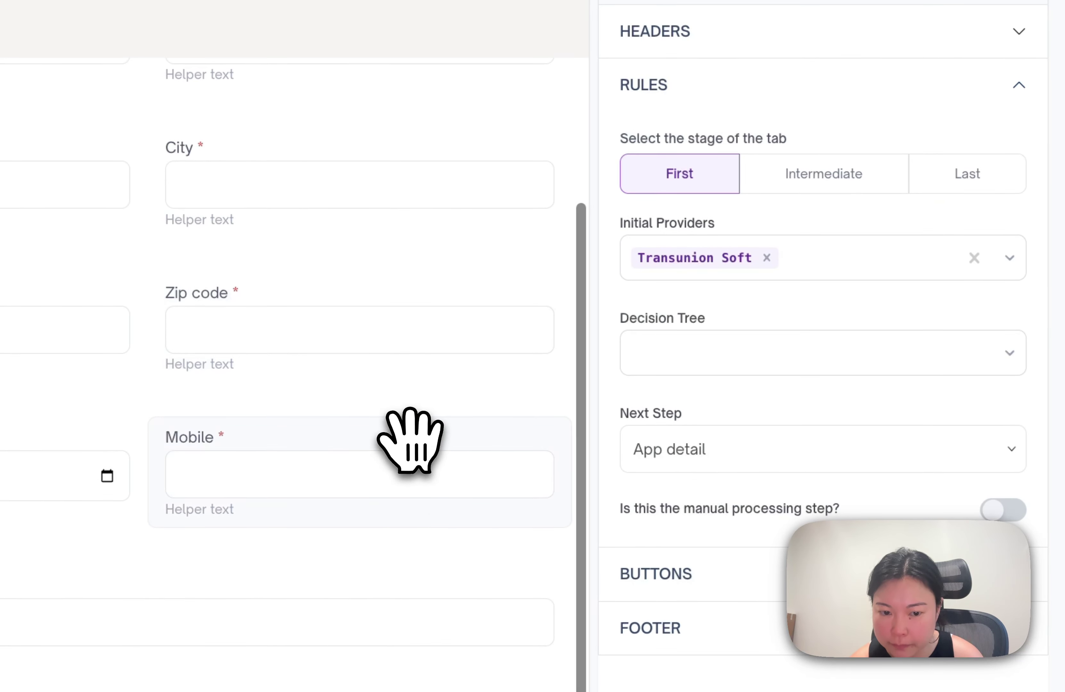
{"action": "left_click", "coordinate": [1021, 65]}
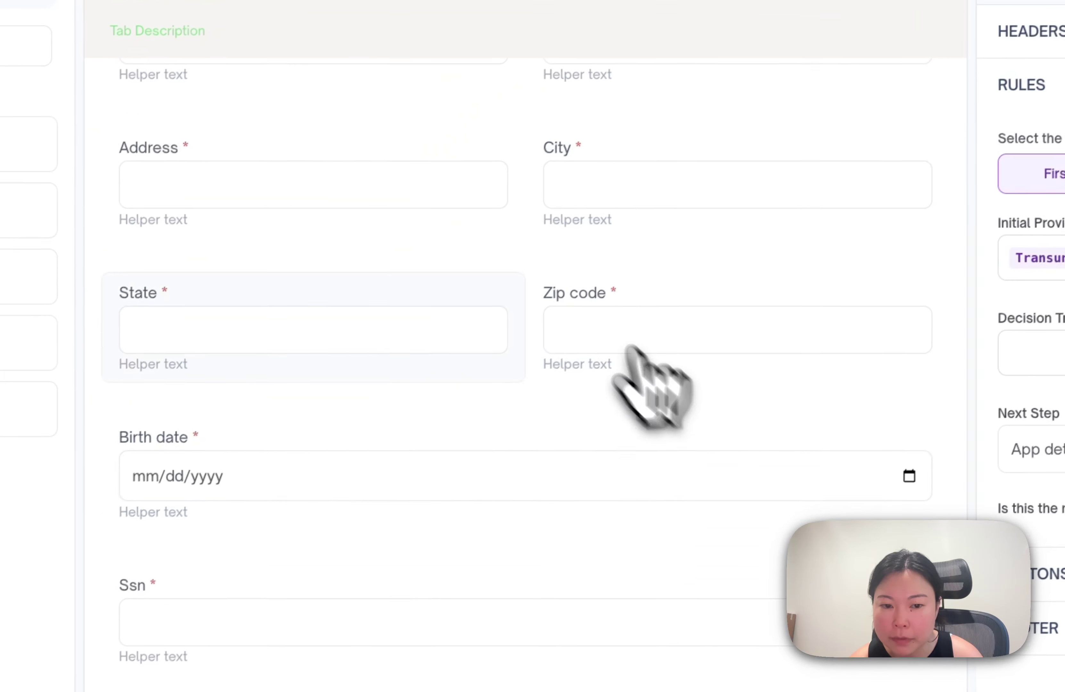
Move the City field into the row of State and Zip code, before State.
{"action": "scroll", "coordinate": [502, 525], "scroll_direction": "up", "scroll_amount": 3}
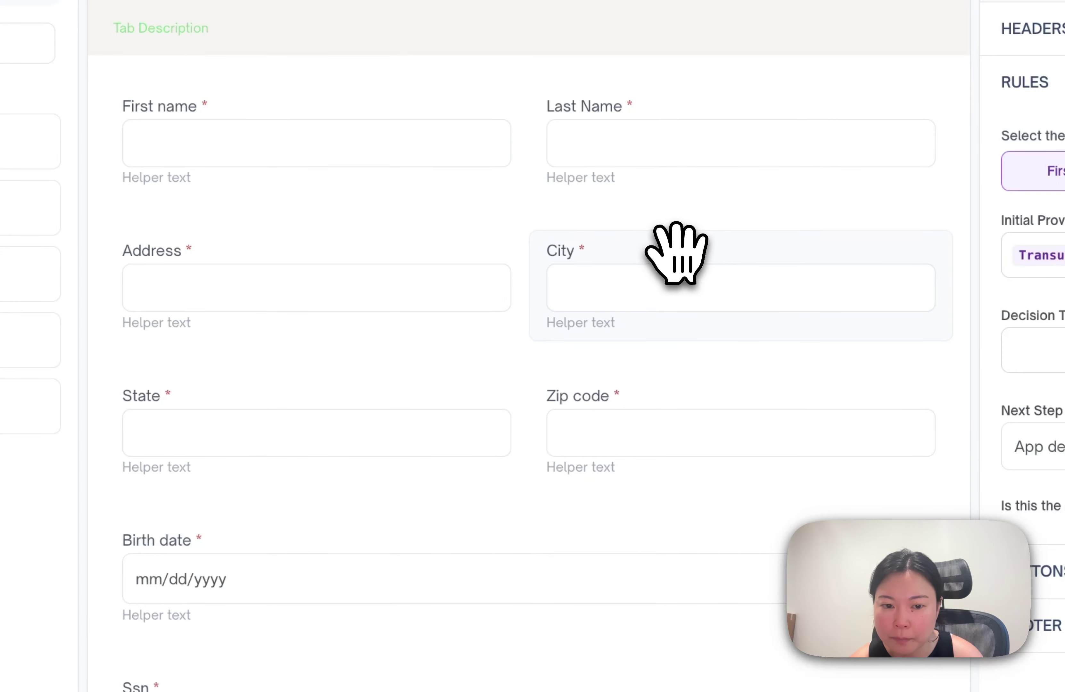
{"action": "left_click_drag", "start_coordinate": [678, 248], "coordinate": [418, 409]}
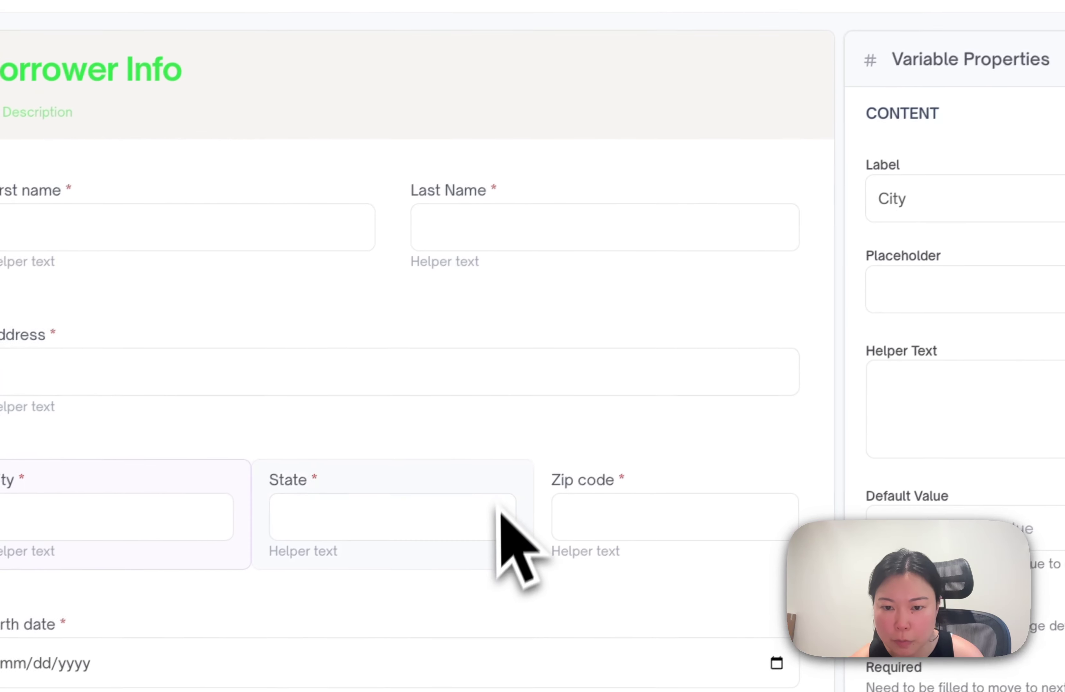
{"action": "scroll", "coordinate": [497, 526], "scroll_direction": "up", "scroll_amount": 2}
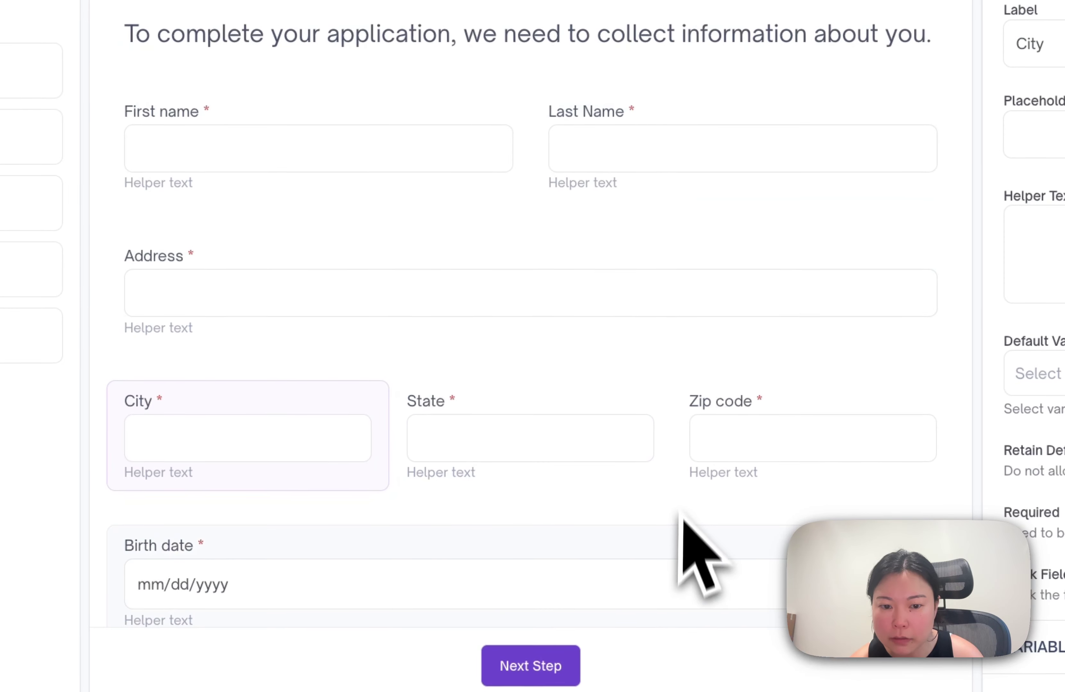
Review the Borrower Info form together with its page rules, and open the App detail tab.
{"action": "scroll", "coordinate": [540, 690], "scroll_direction": "down", "scroll_amount": 4}
{"action": "left_click", "coordinate": [577, 665]}
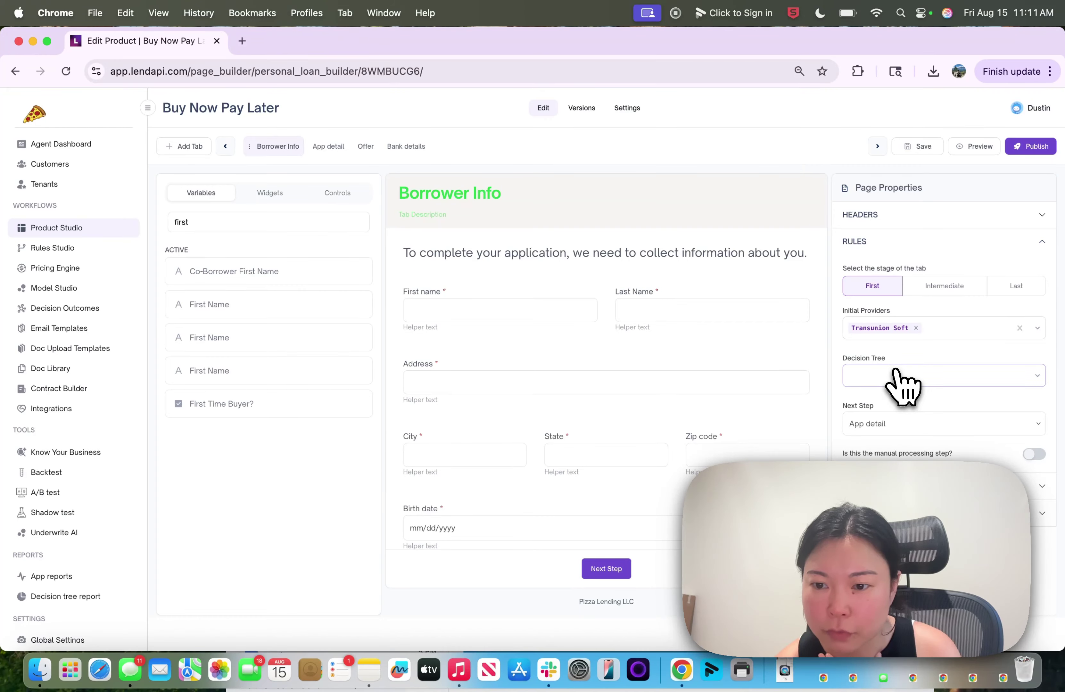
{"action": "scroll", "coordinate": [605, 448], "scroll_direction": "down", "scroll_amount": 2}
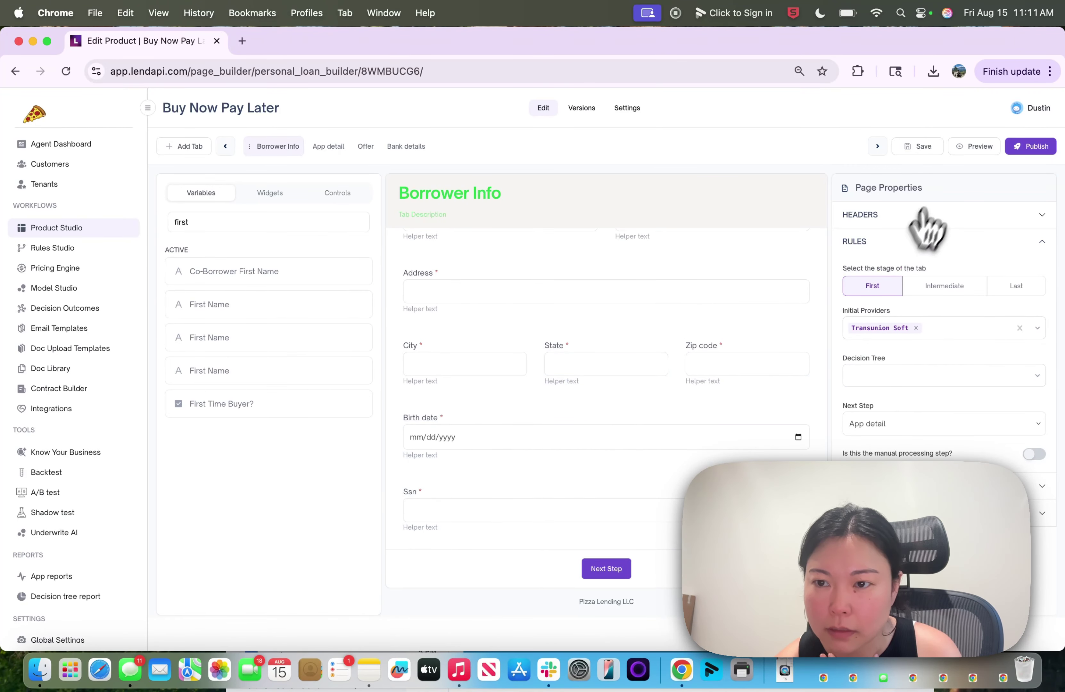
{"action": "scroll", "coordinate": [657, 475], "scroll_direction": "up", "scroll_amount": 2}
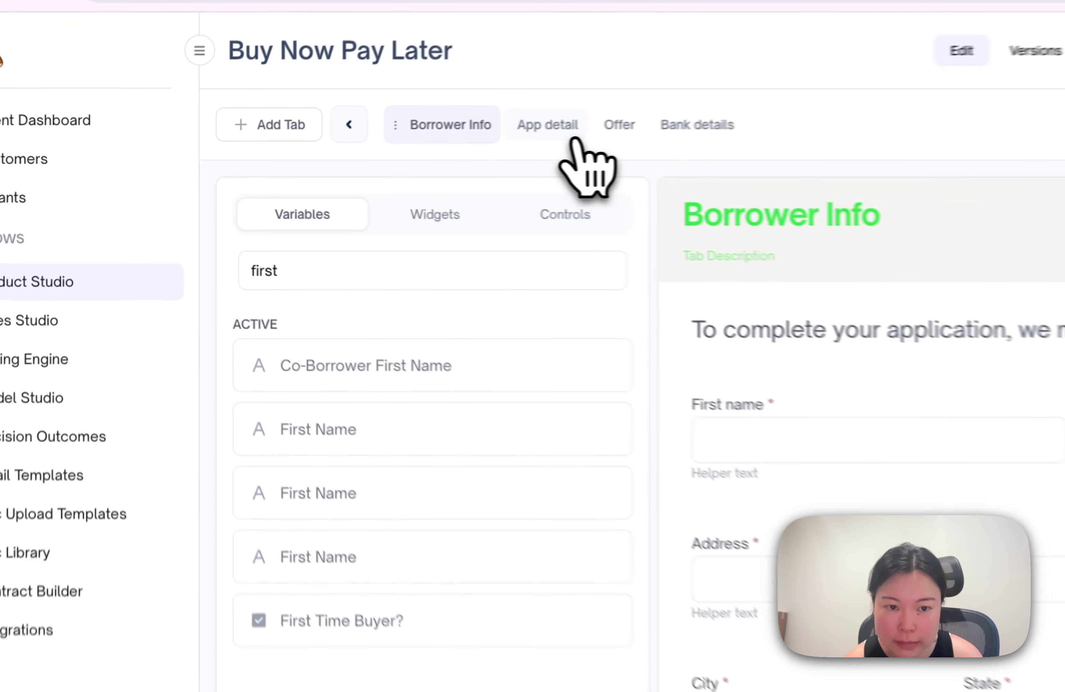
{"action": "left_click", "coordinate": [342, 154]}
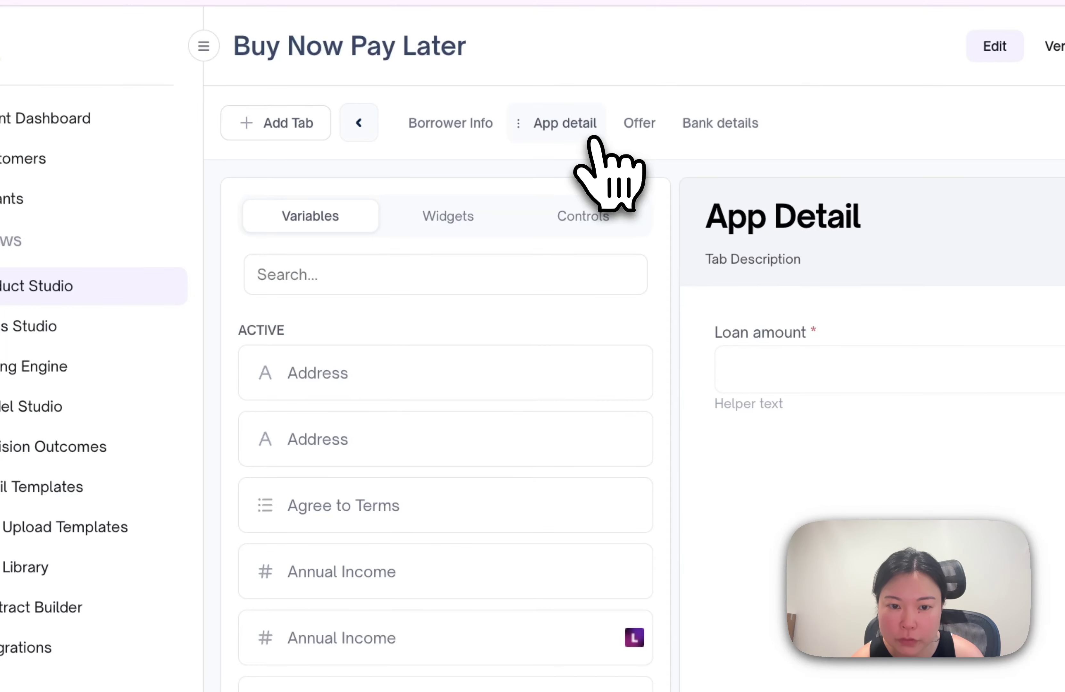
Add a new tab named Communication Details to the application flow.
{"action": "left_click", "coordinate": [275, 128]}
{"action": "left_click", "coordinate": [932, 591]}
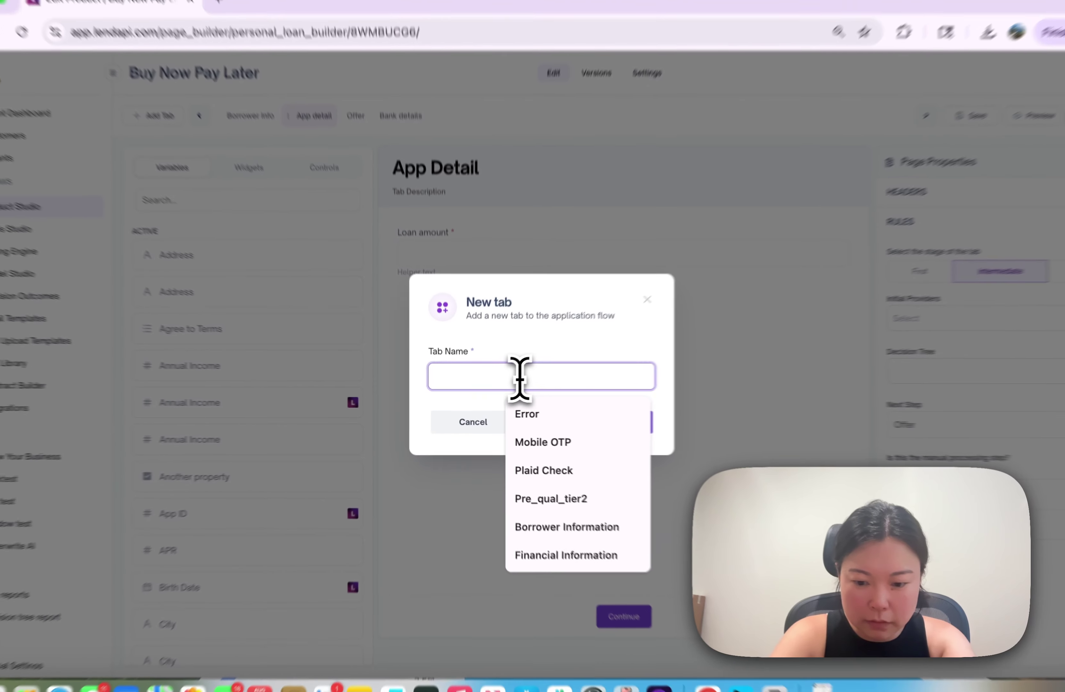
{"action": "type", "text": "A"}
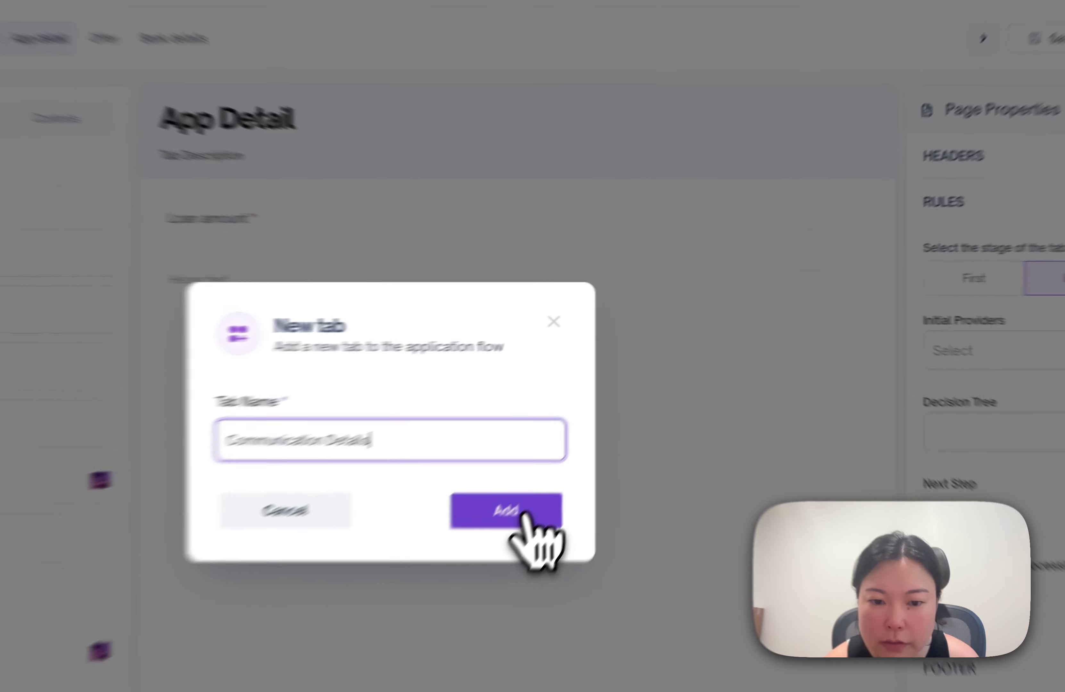
{"action": "left_click", "coordinate": [596, 424]}
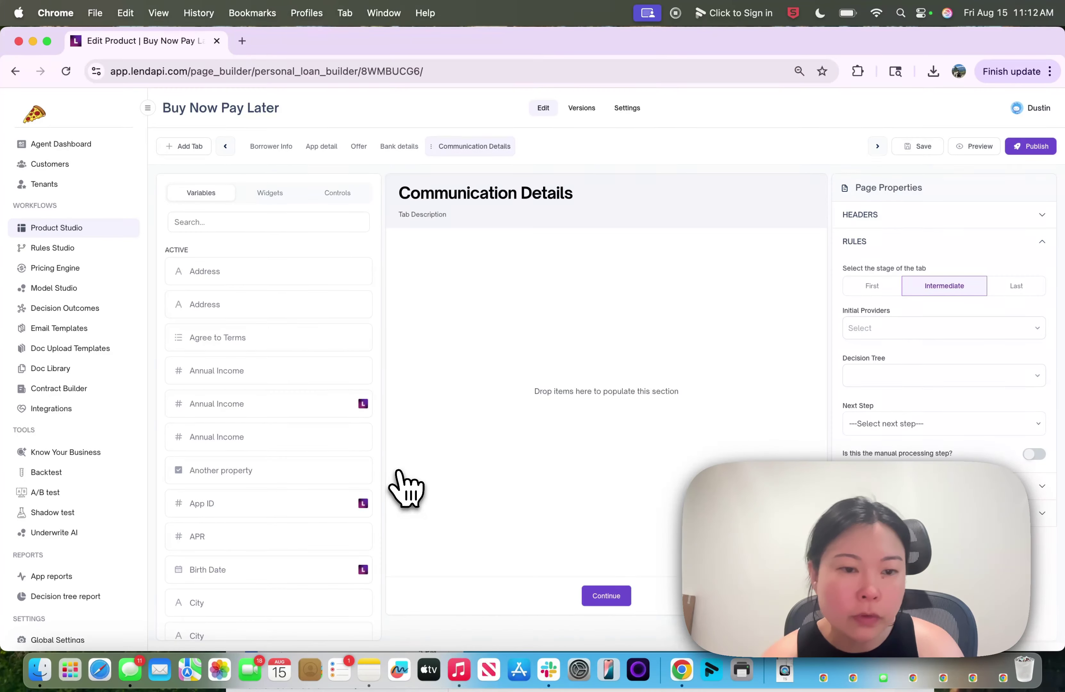
Place the LendAPI-marked Email variable on the Communication Details form and make it required.
{"action": "left_click", "coordinate": [215, 221]}
{"action": "type", "text": "email"}
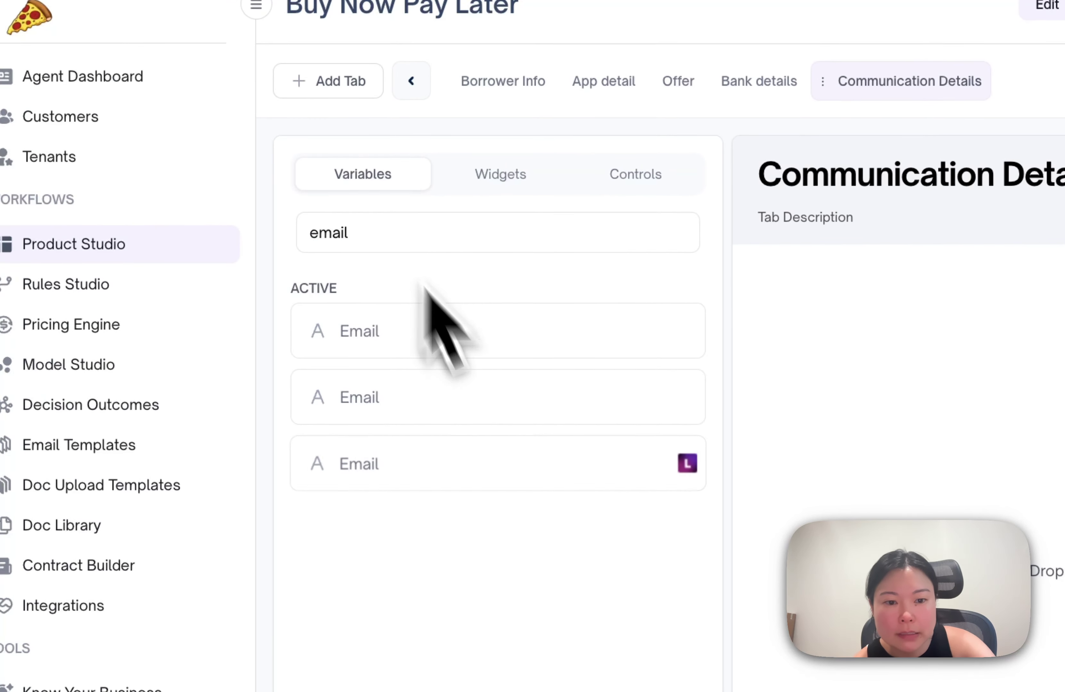
{"action": "mouse_move", "coordinate": [688, 467]}
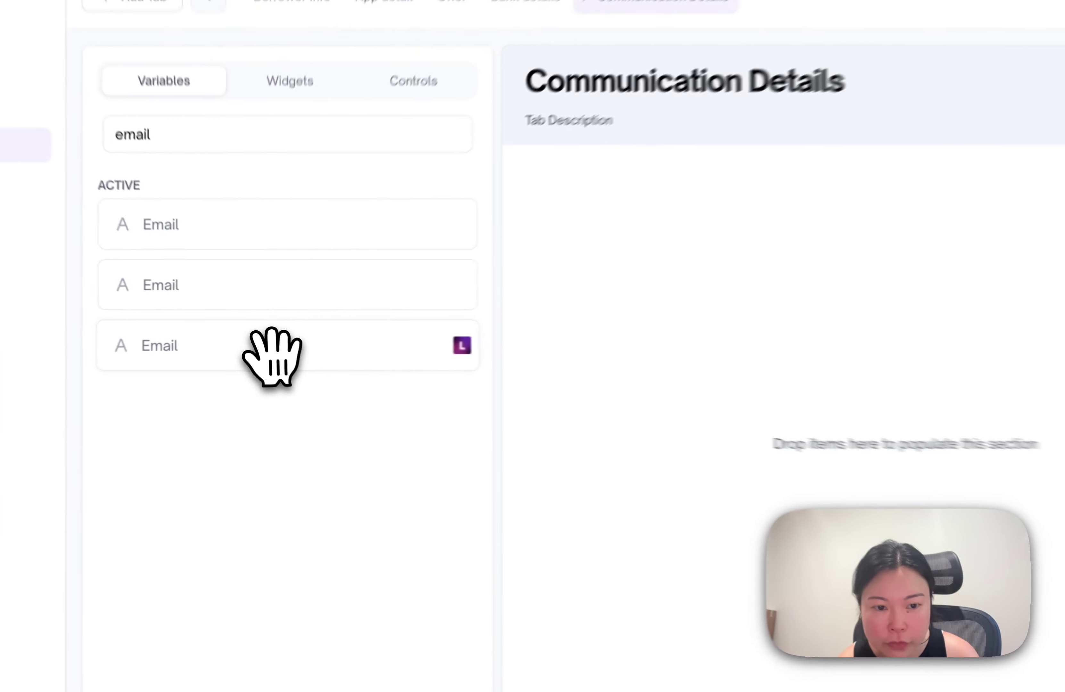
{"action": "left_click_drag", "start_coordinate": [262, 343], "coordinate": [580, 355]}
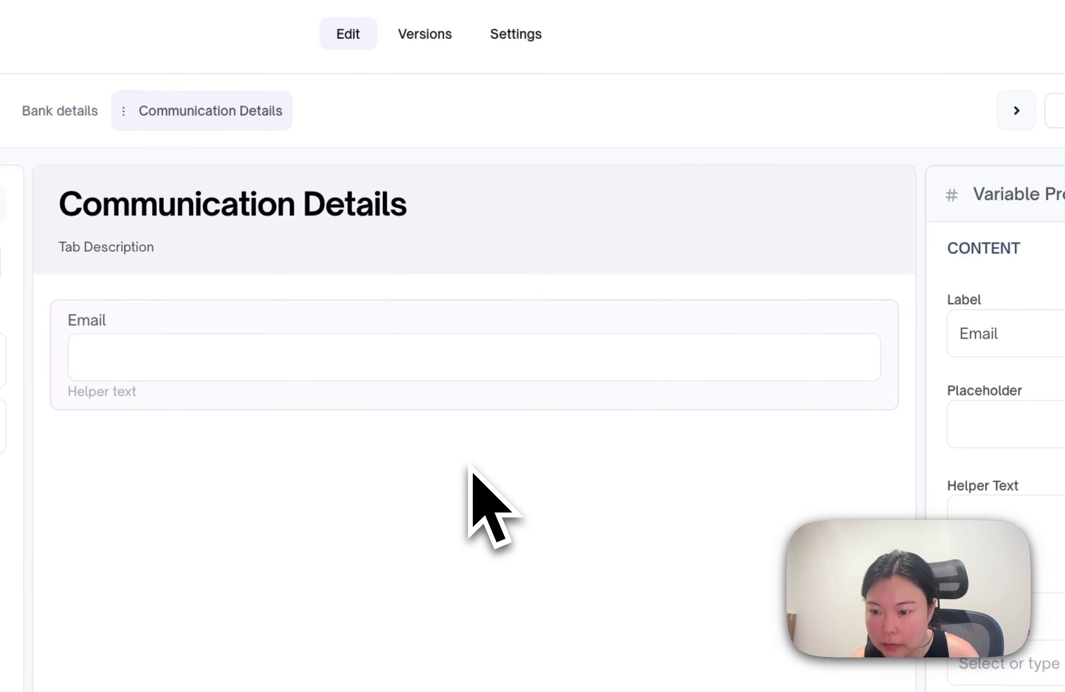
{"action": "left_click", "coordinate": [1005, 433]}
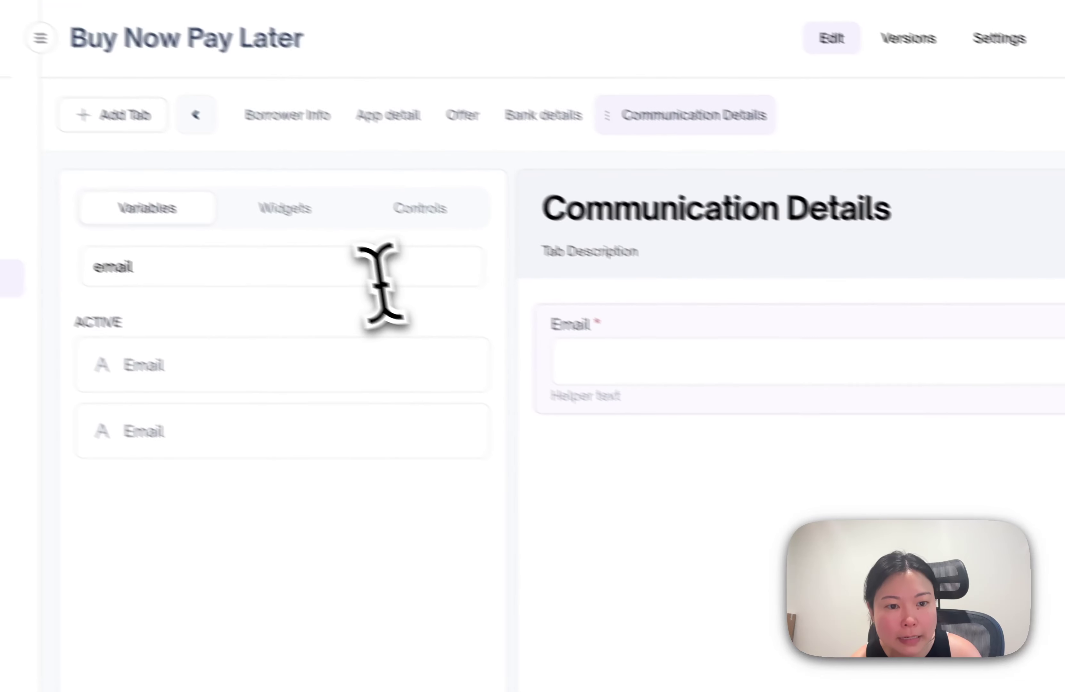
Place the LendAPI-marked Mobile variable below Email, make it required, and check its variable details.
{"action": "key", "text": "ctrl+a"}
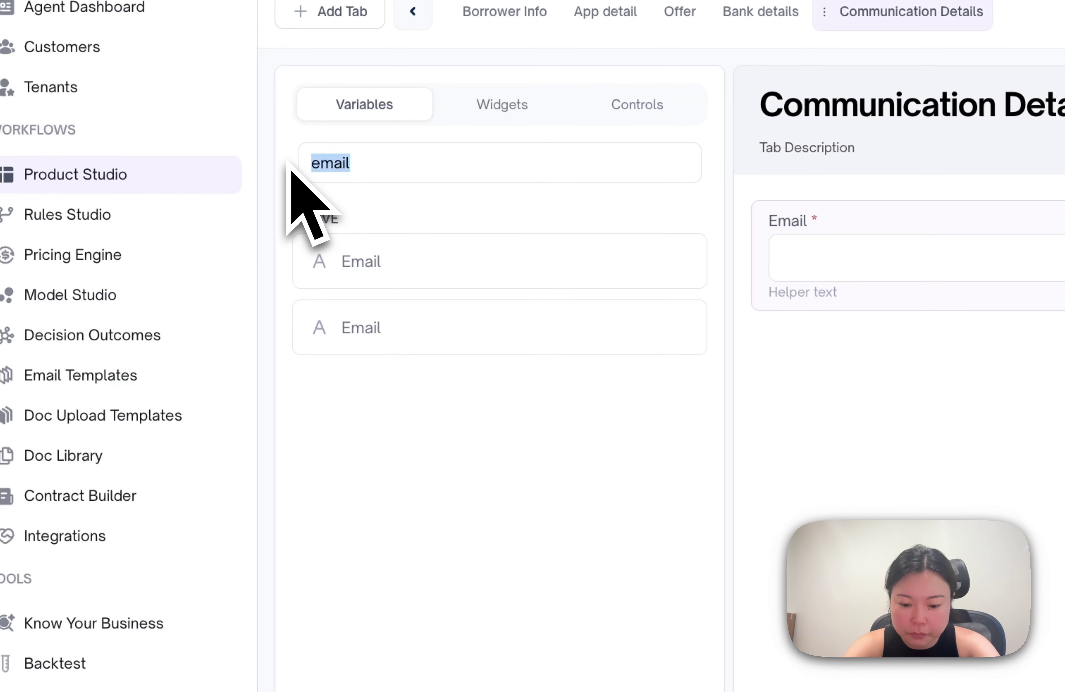
{"action": "type", "text": "mob"}
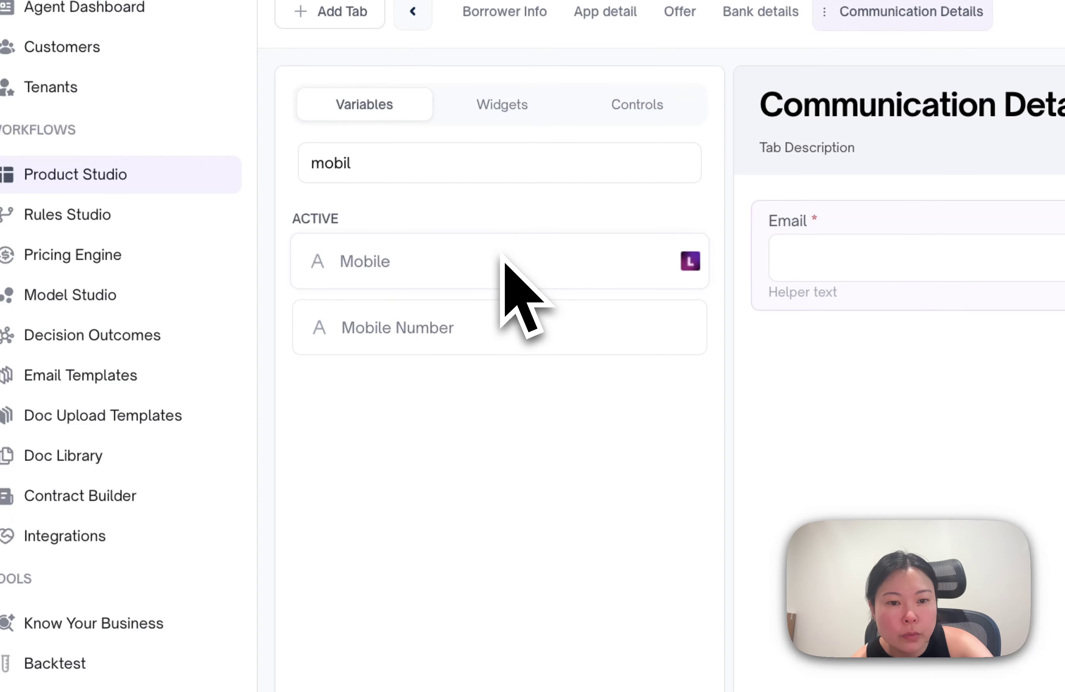
{"action": "left_click_drag", "start_coordinate": [501, 254], "coordinate": [652, 315]}
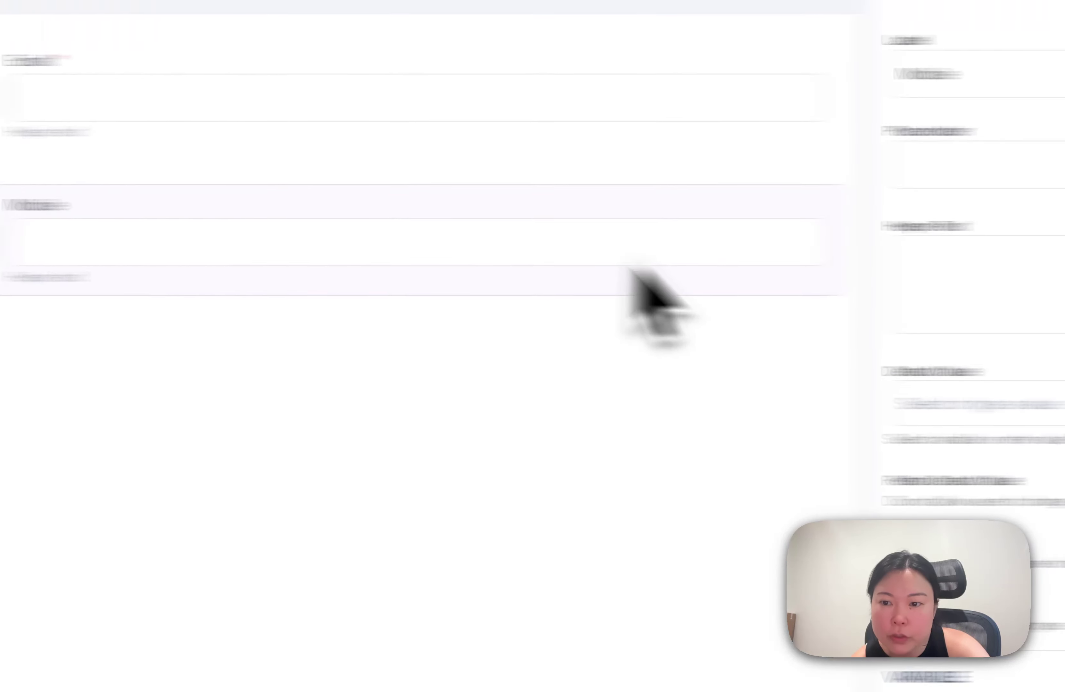
{"action": "left_click", "coordinate": [1002, 517]}
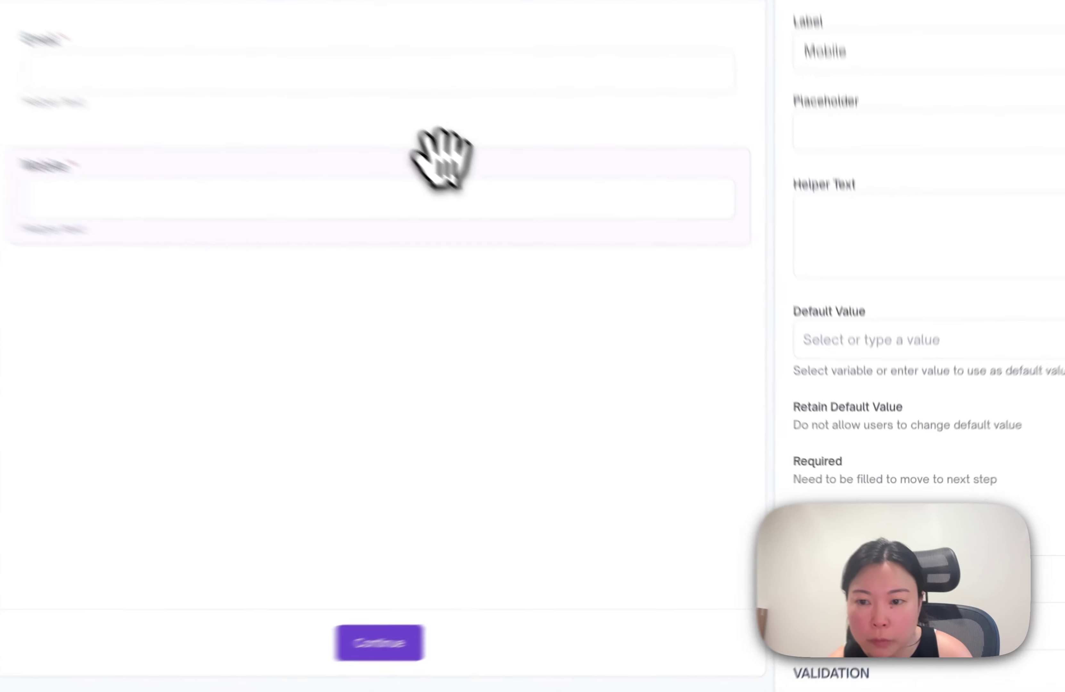
{"action": "left_click", "coordinate": [852, 559]}
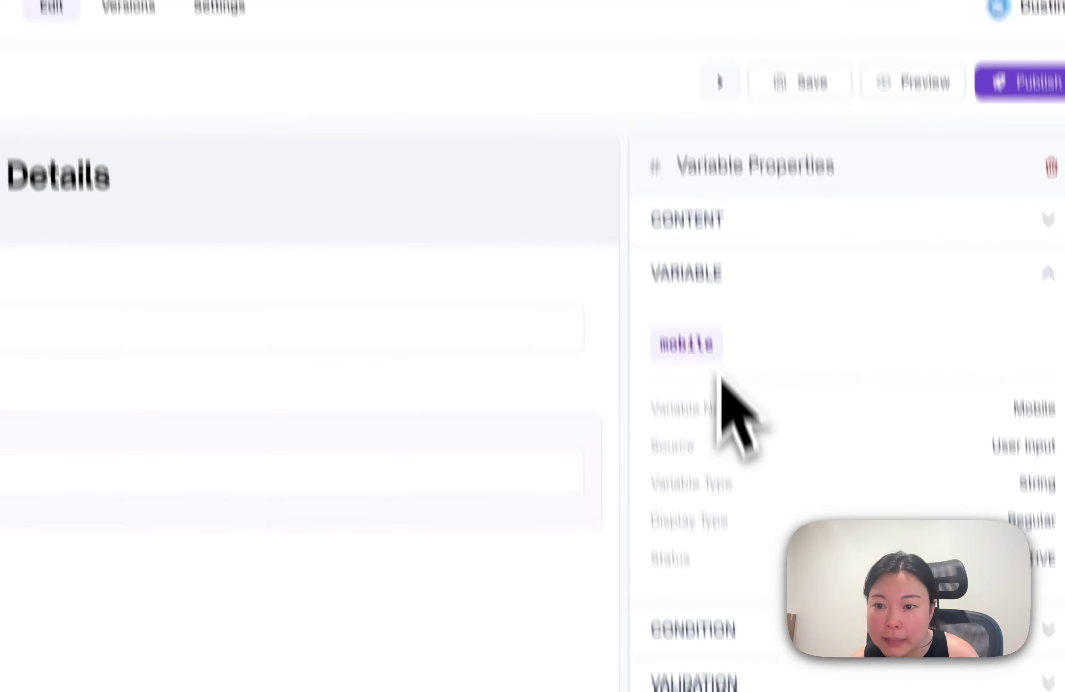
{"action": "left_click_drag", "start_coordinate": [690, 245], "coordinate": [591, 230]}
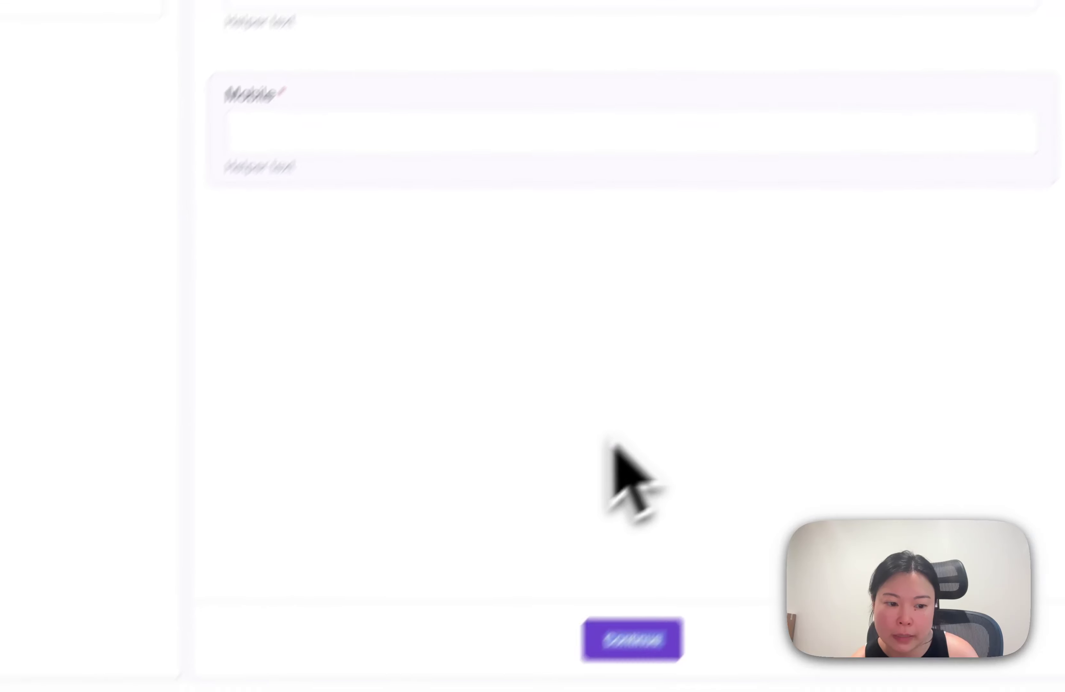
{"action": "left_click", "coordinate": [326, 270]}
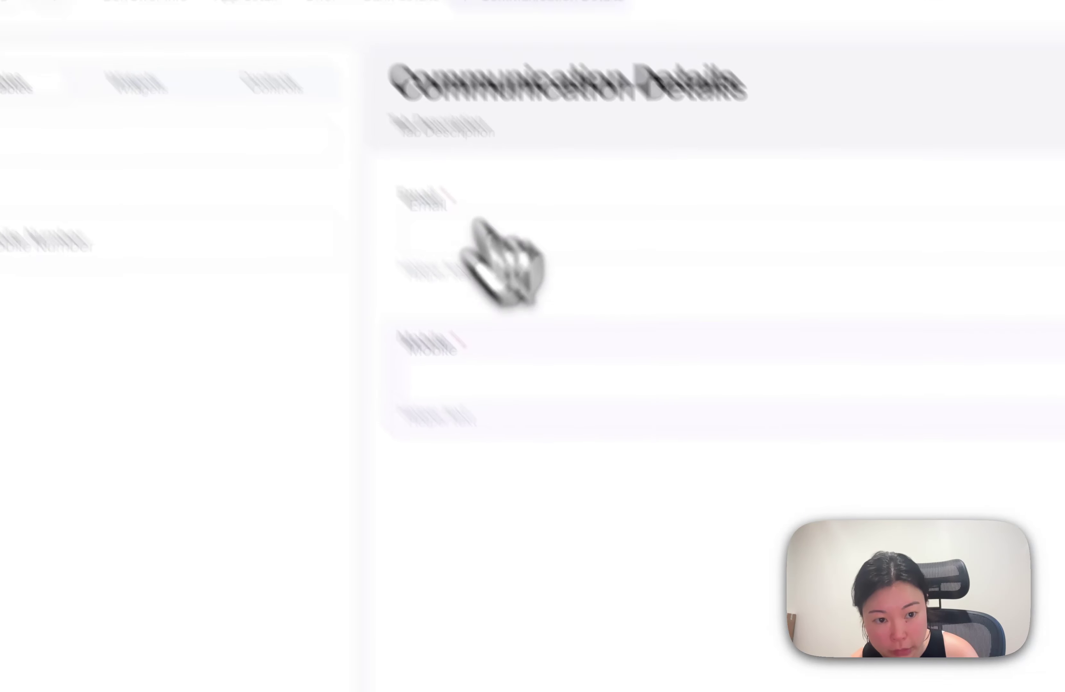
Add another new tab named OTP to the application flow.
{"action": "left_click", "coordinate": [99, 121]}
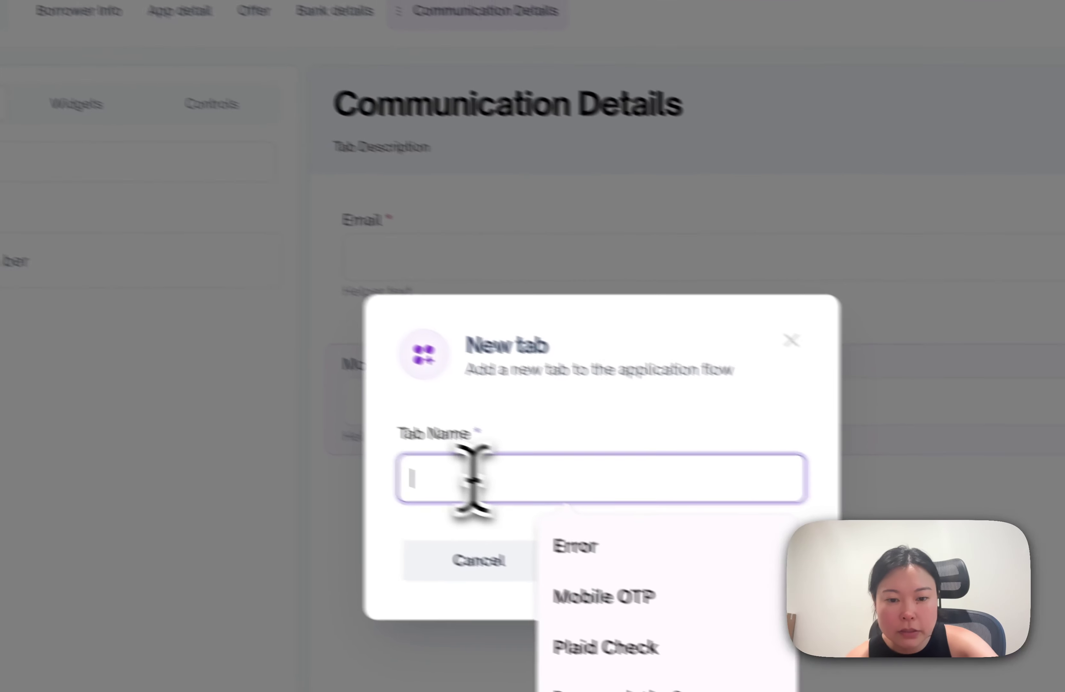
{"action": "type", "text": "OTP"}
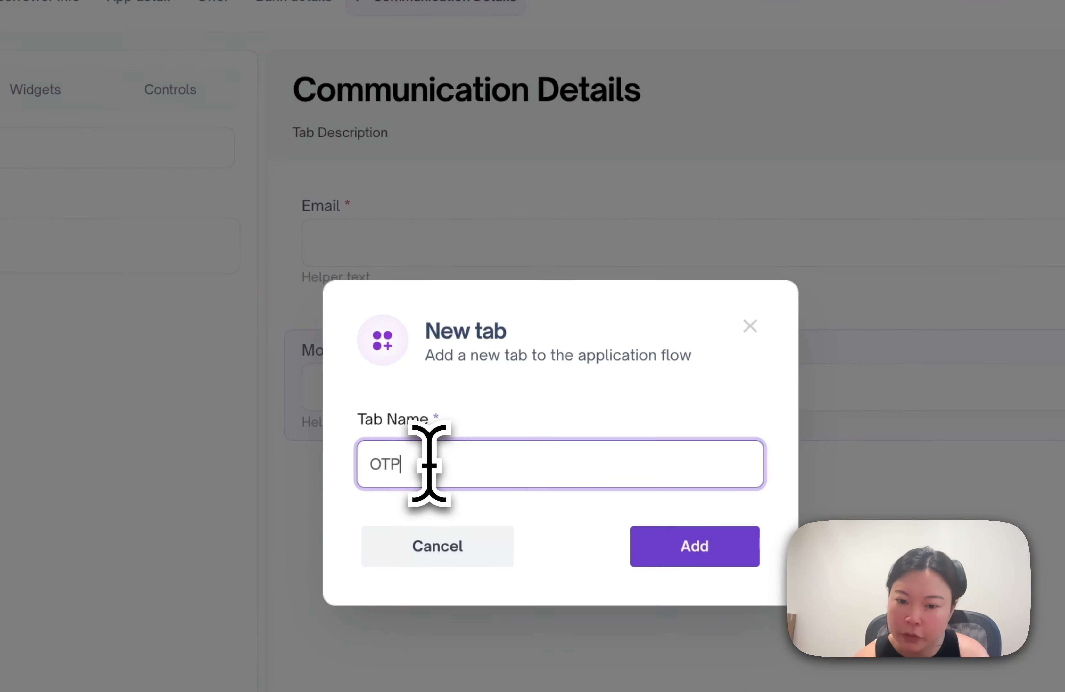
{"action": "left_click", "coordinate": [675, 557]}
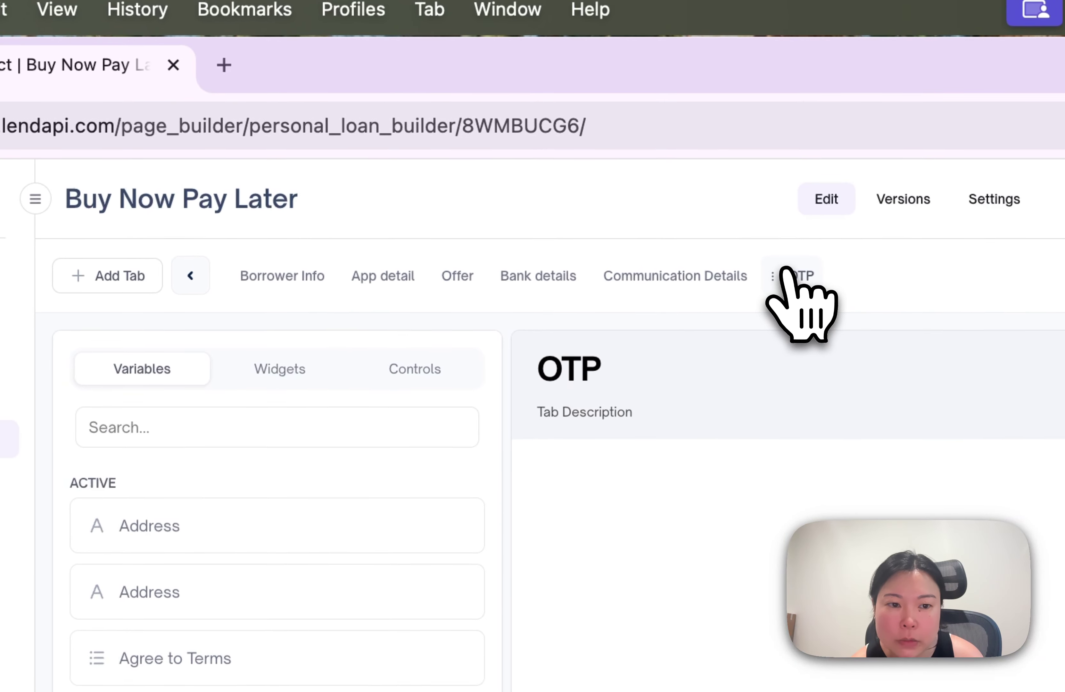
Place the Mobile Otp widget on the OTP tab's form.
{"action": "left_click", "coordinate": [215, 285]}
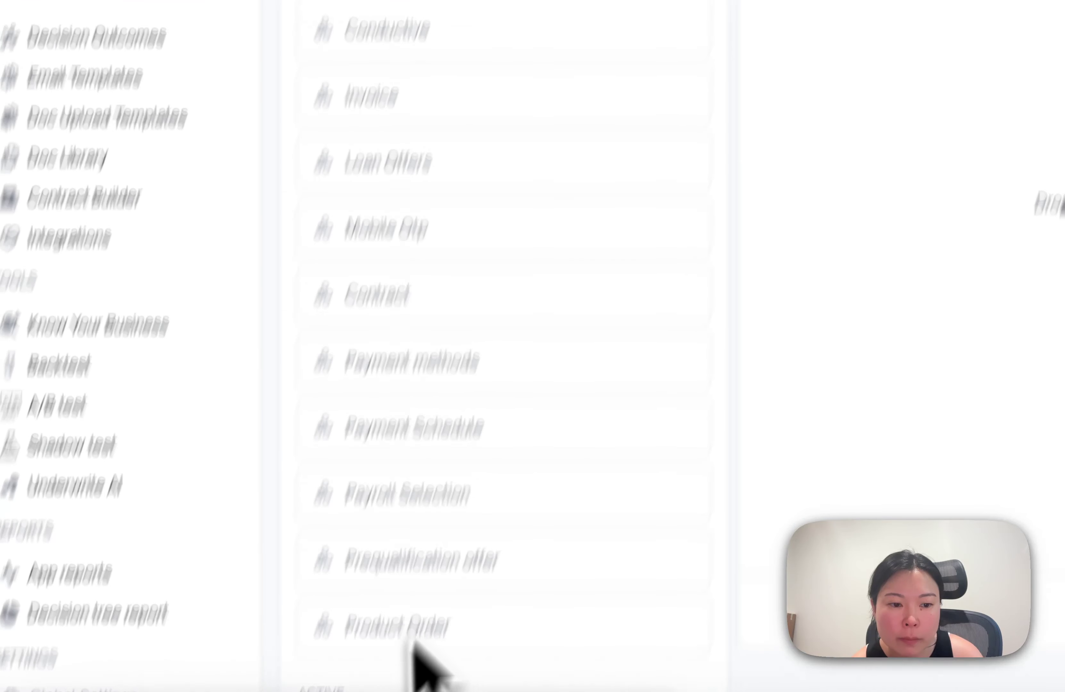
{"action": "scroll", "coordinate": [551, 238], "scroll_direction": "down", "scroll_amount": 5}
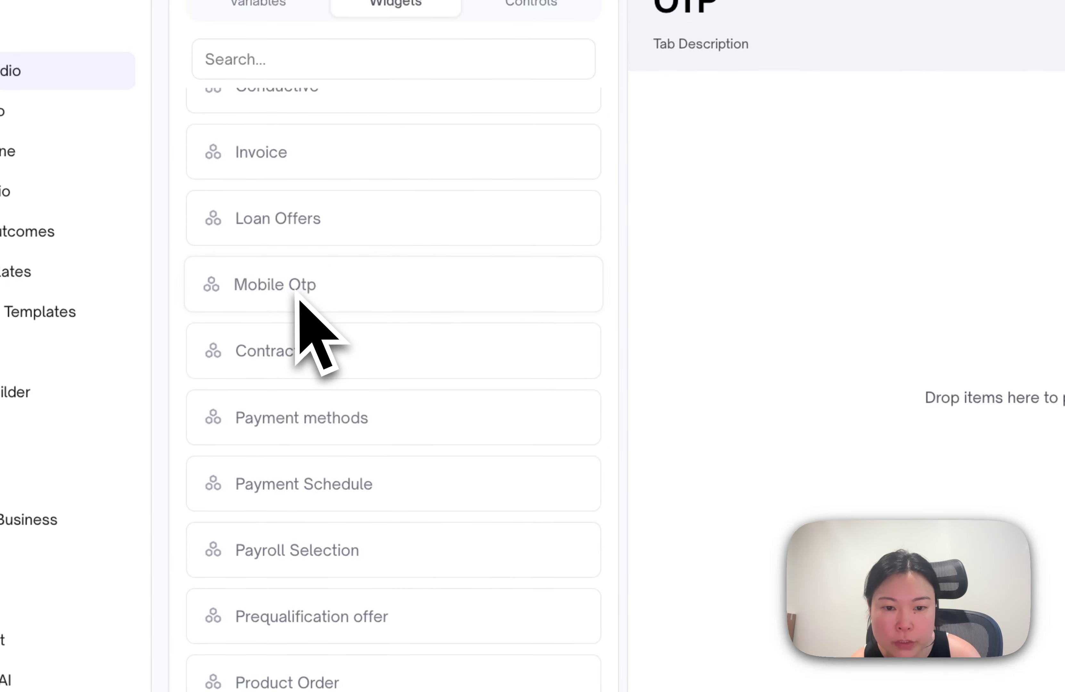
{"action": "left_click_drag", "start_coordinate": [353, 180], "coordinate": [1064, 183]}
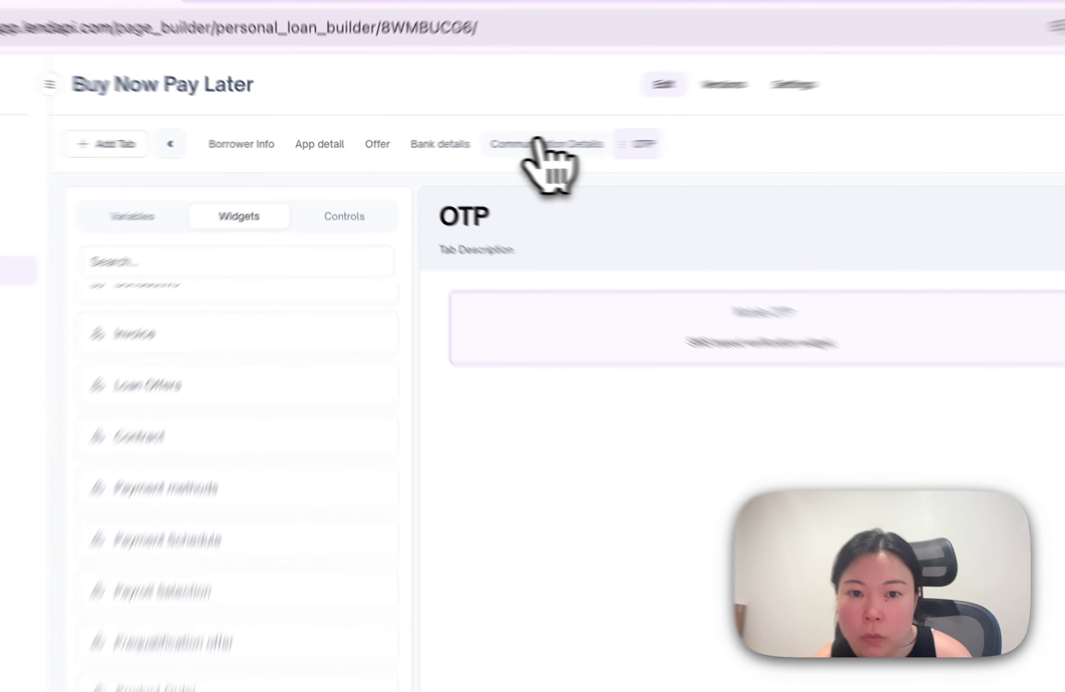
Compare the Communication Details and OTP tabs, and set the next step of Communication Details to OTP.
{"action": "left_click", "coordinate": [469, 146]}
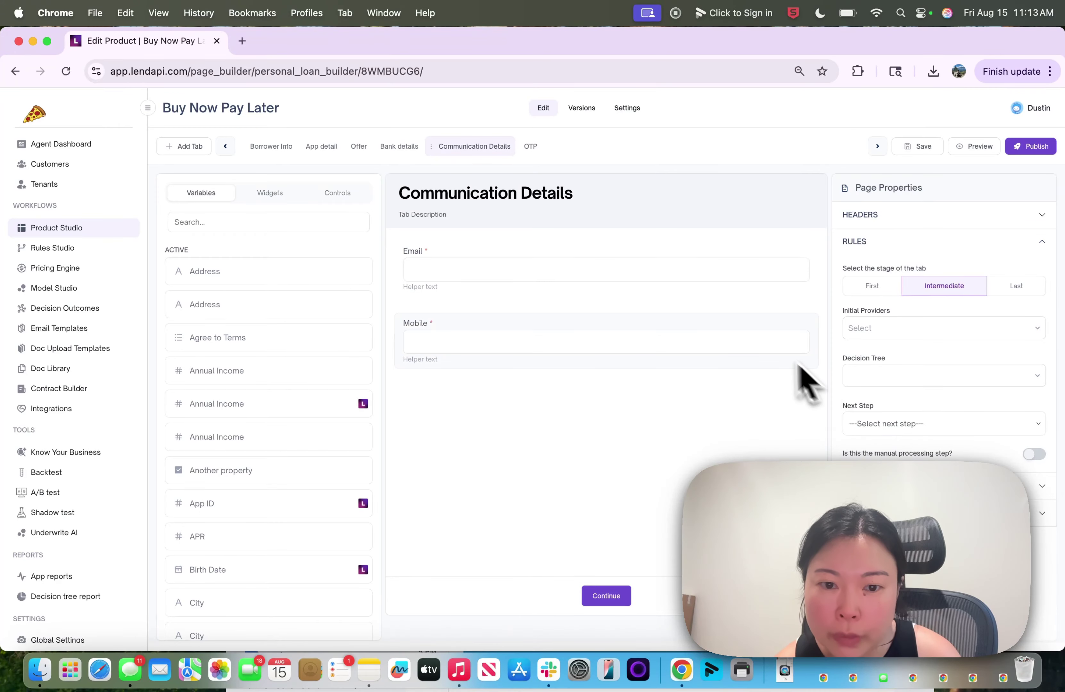
{"action": "left_click", "coordinate": [559, 344]}
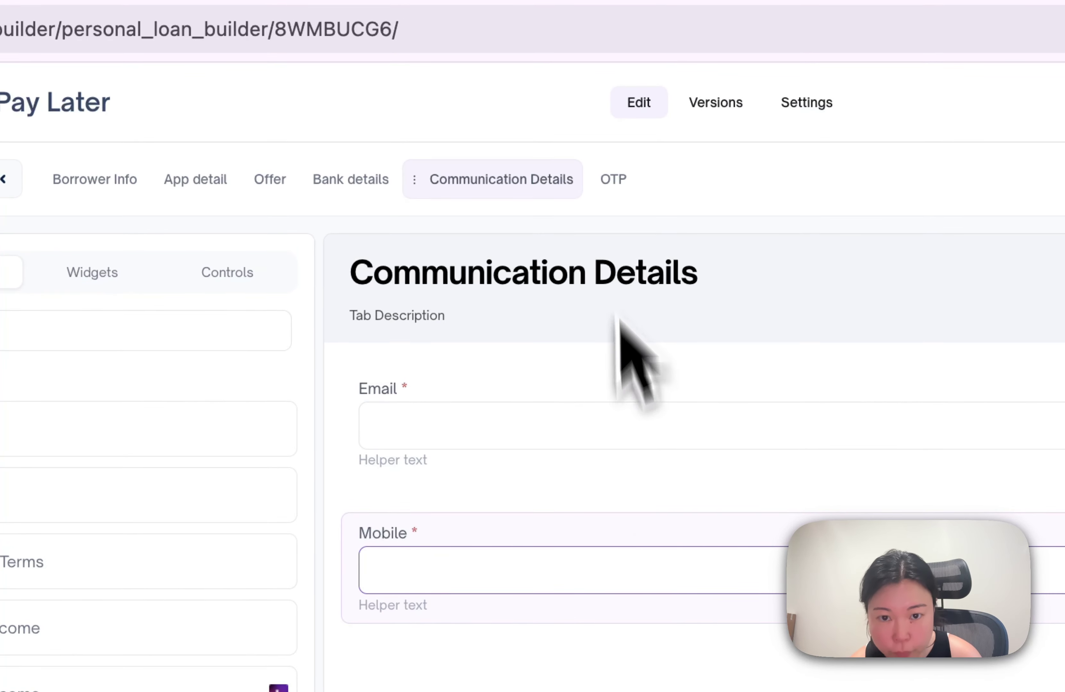
{"action": "left_click", "coordinate": [609, 184]}
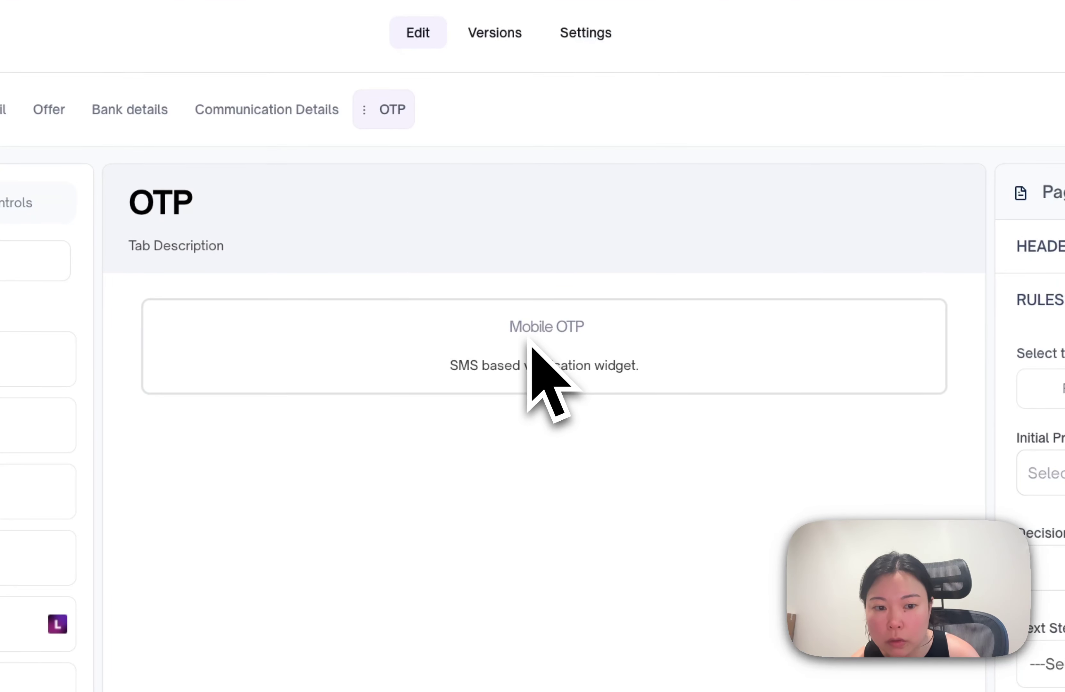
{"action": "left_click", "coordinate": [290, 122]}
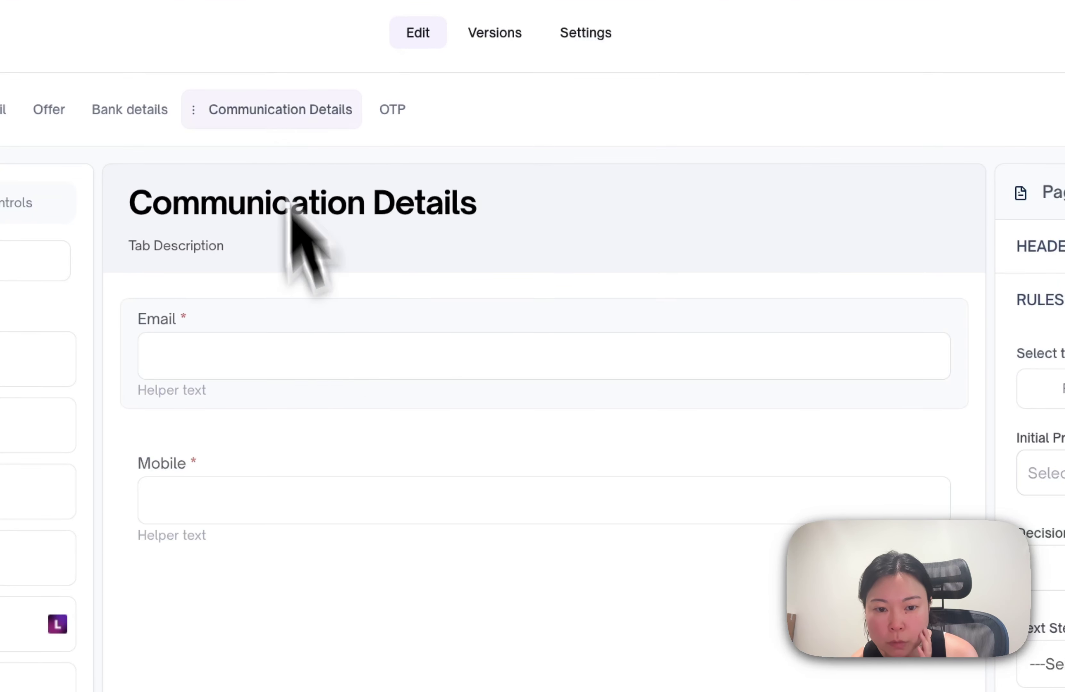
{"action": "left_click", "coordinate": [391, 113]}
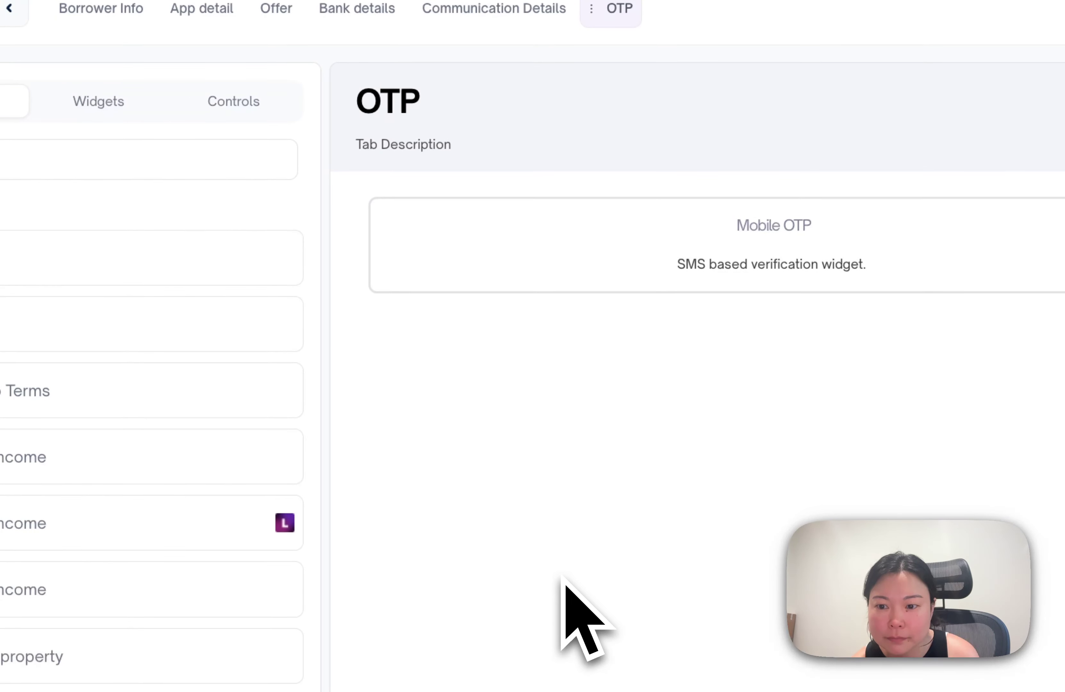
{"action": "left_click", "coordinate": [472, 8]}
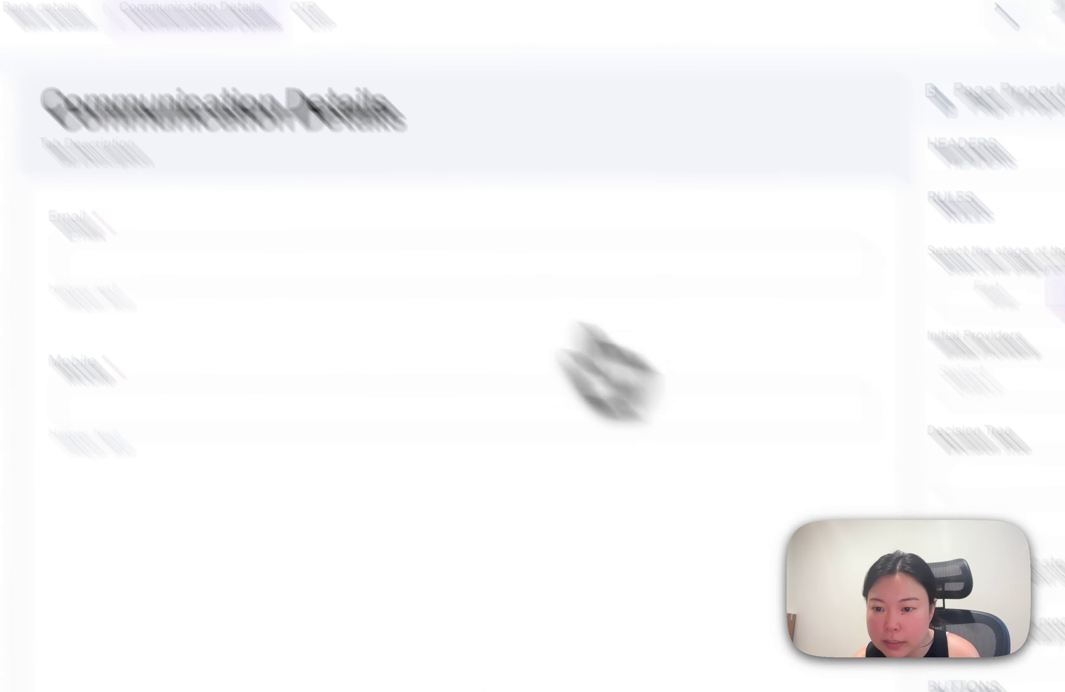
{"action": "left_click", "coordinate": [780, 346]}
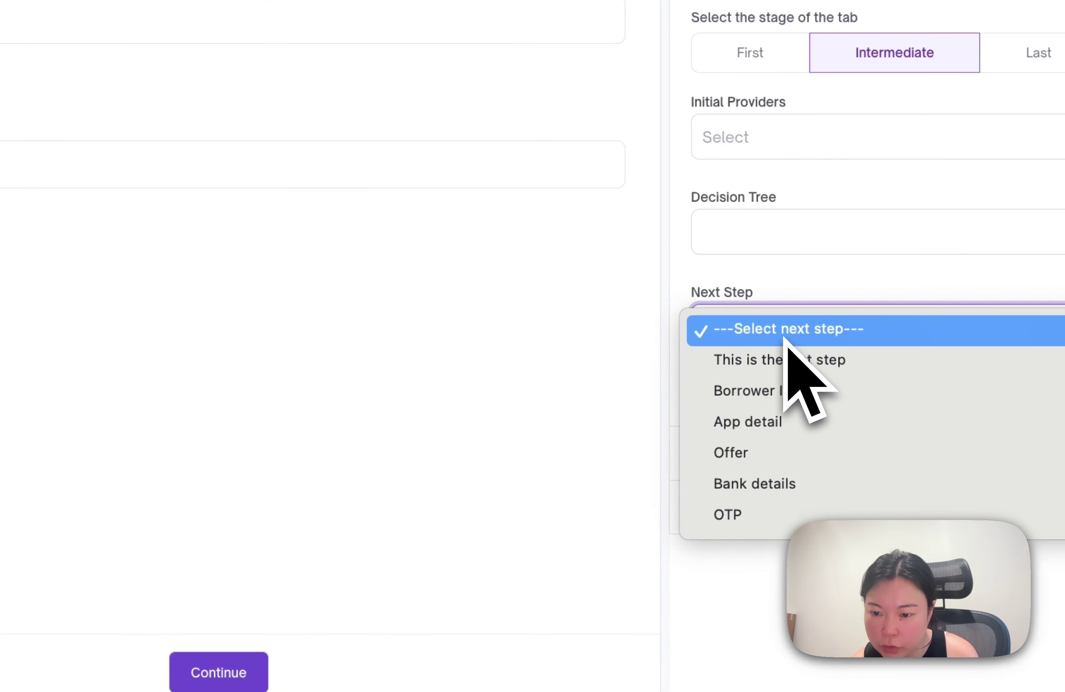
{"action": "left_click", "coordinate": [771, 515]}
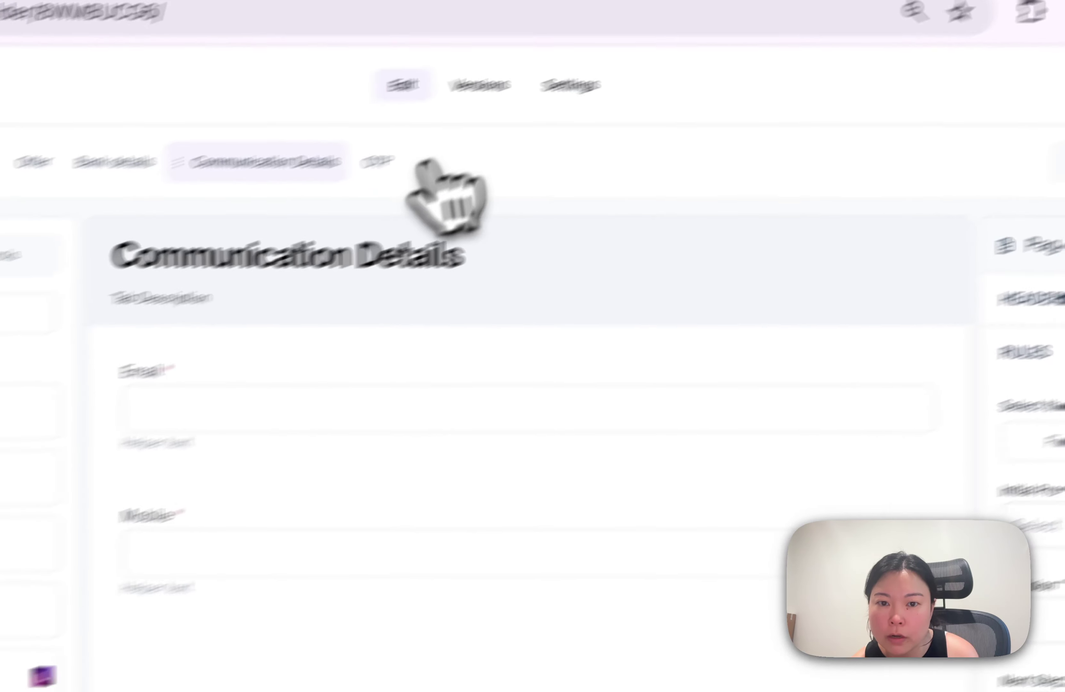
Review the OTP tab, then the Bank details tab's available widgets, rules and initial provider options.
{"action": "left_click", "coordinate": [405, 76]}
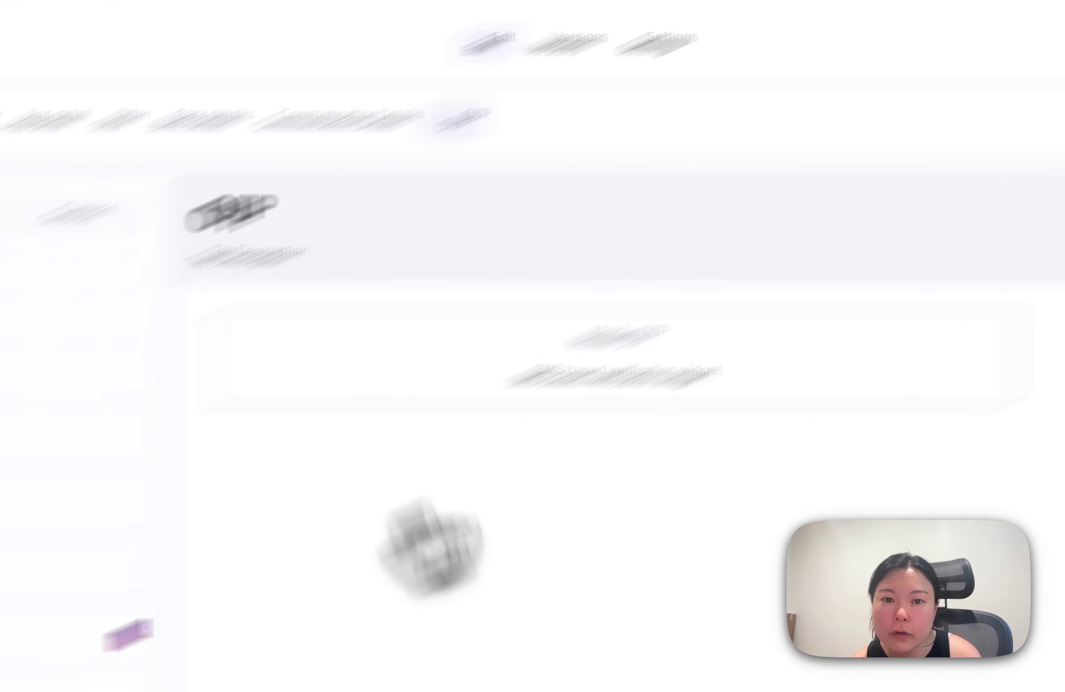
{"action": "left_click", "coordinate": [229, 114]}
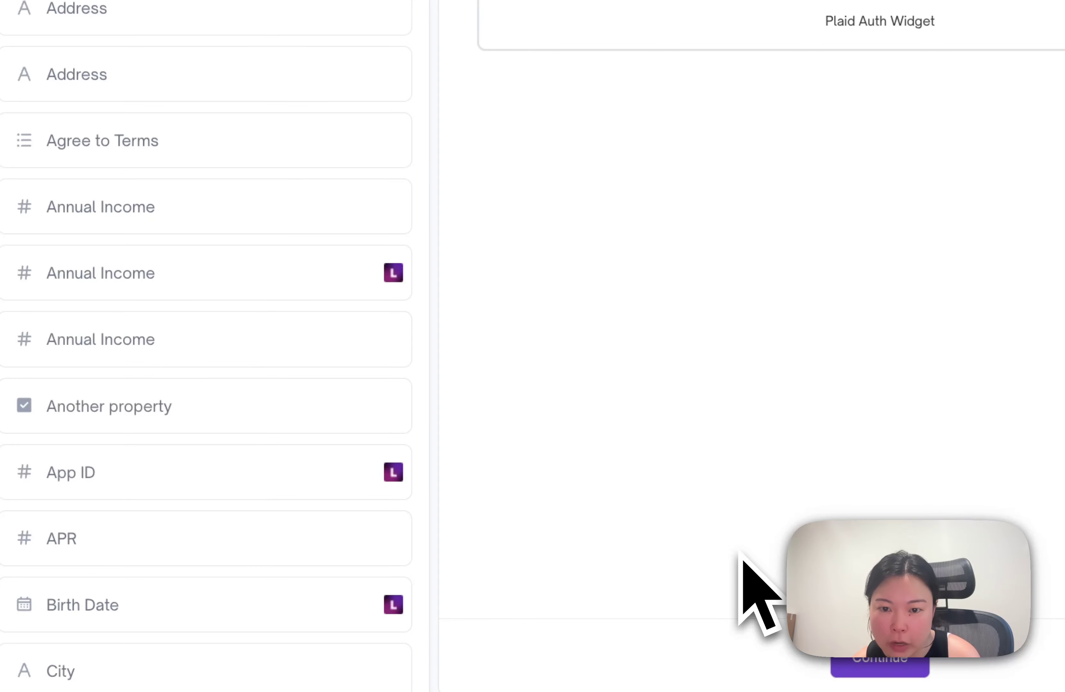
{"action": "left_click", "coordinate": [299, 220]}
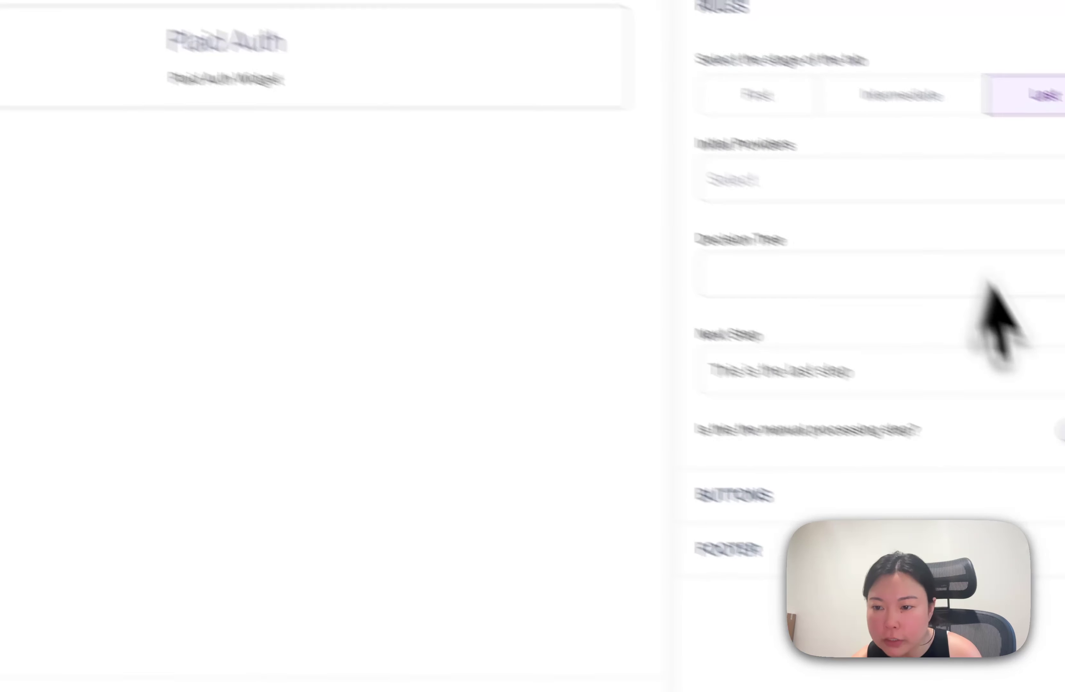
{"action": "left_click", "coordinate": [929, 163]}
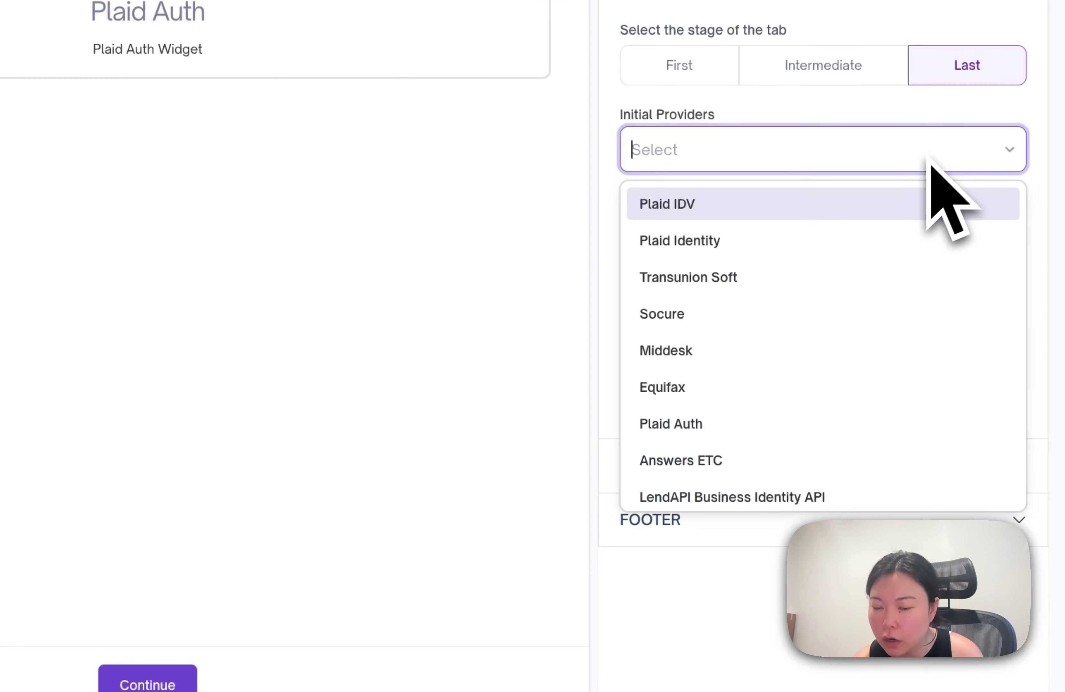
{"action": "scroll", "coordinate": [861, 423], "scroll_direction": "down", "scroll_amount": 2}
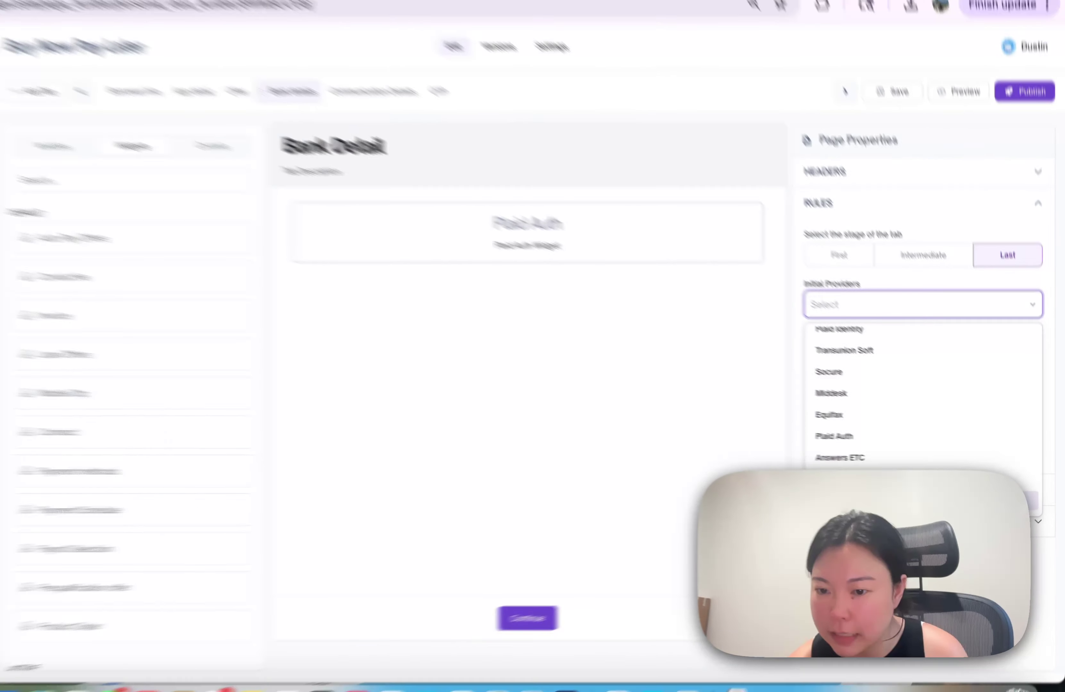
{"action": "scroll", "coordinate": [921, 391], "scroll_direction": "up", "scroll_amount": 1}
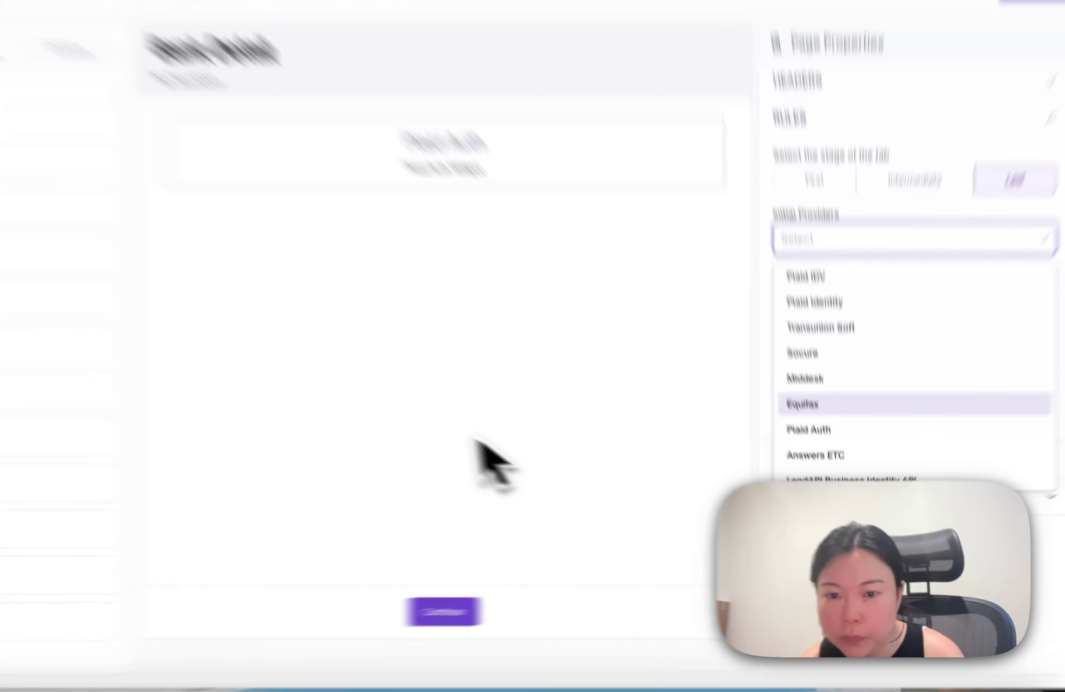
{"action": "left_click", "coordinate": [608, 470]}
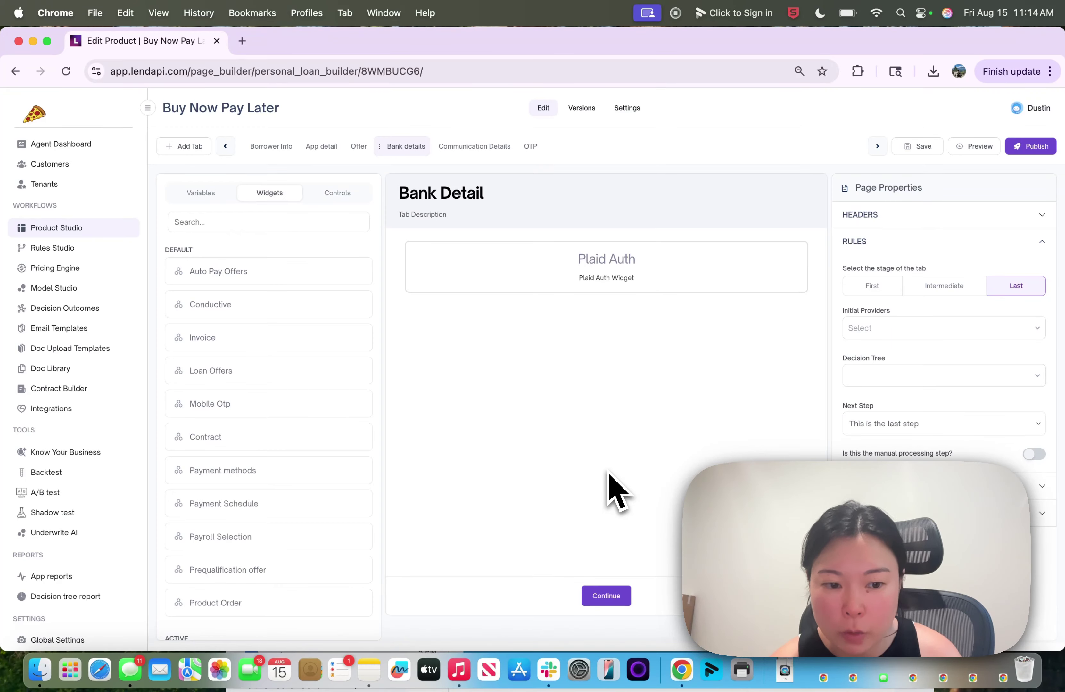
Look through the default, active and not yet enabled widgets available for the Bank details tab.
{"action": "scroll", "coordinate": [243, 424], "scroll_direction": "down", "scroll_amount": 6}
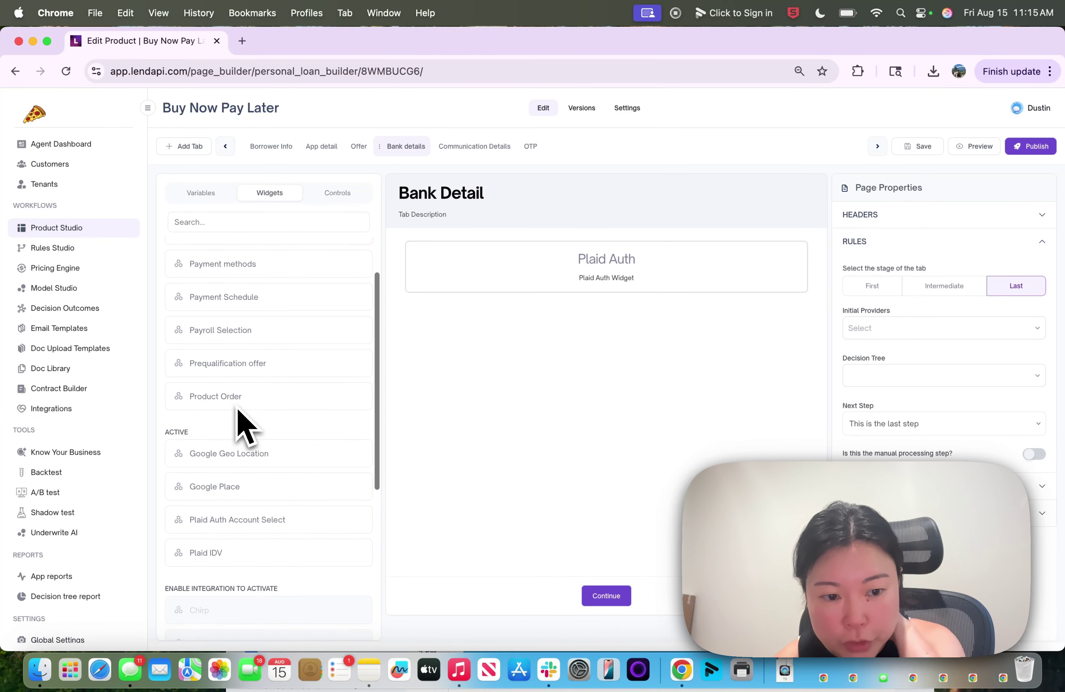
{"action": "scroll", "coordinate": [242, 423], "scroll_direction": "down", "scroll_amount": 5}
{"action": "scroll", "coordinate": [243, 423], "scroll_direction": "up", "scroll_amount": 5}
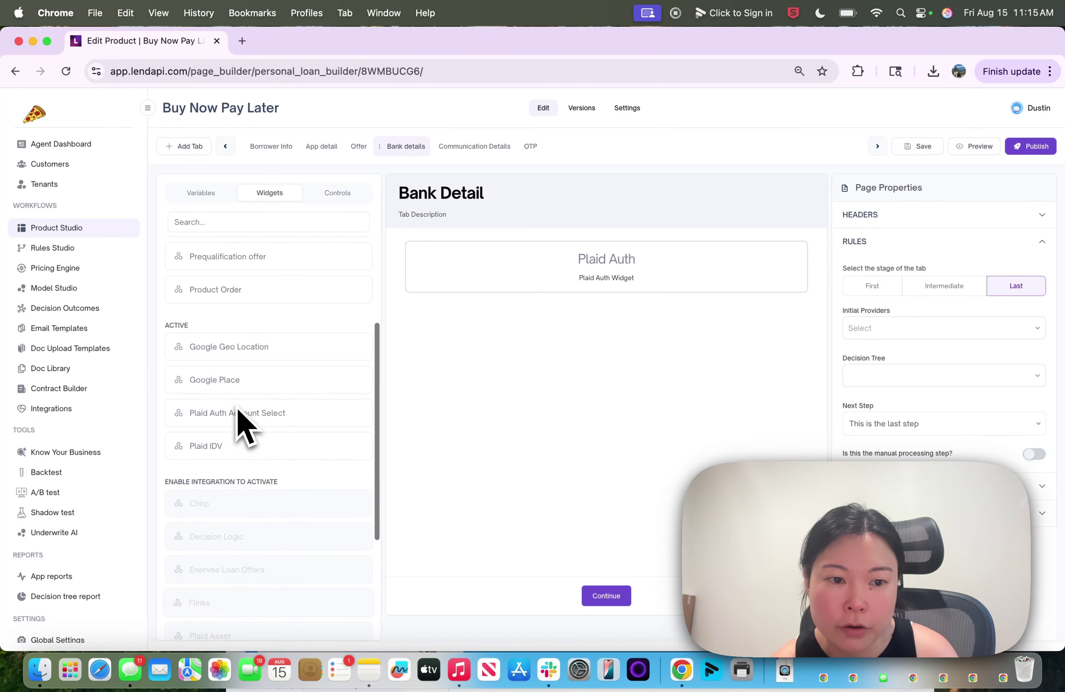
{"action": "scroll", "coordinate": [238, 409], "scroll_direction": "up", "scroll_amount": 6}
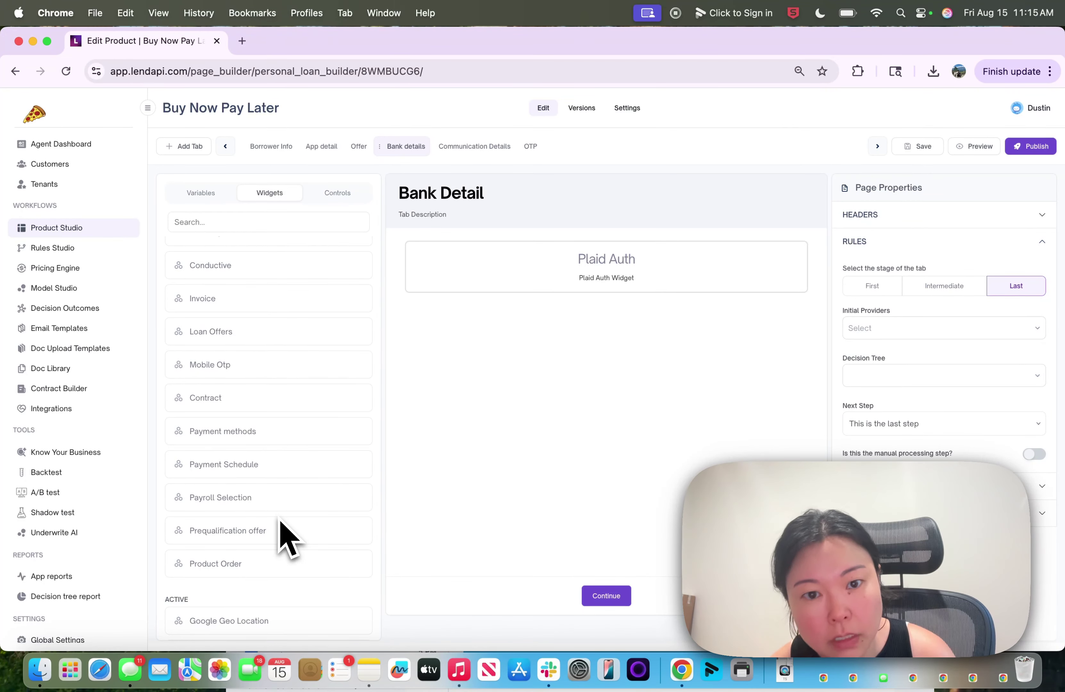
{"action": "scroll", "coordinate": [288, 481], "scroll_direction": "down", "scroll_amount": 4}
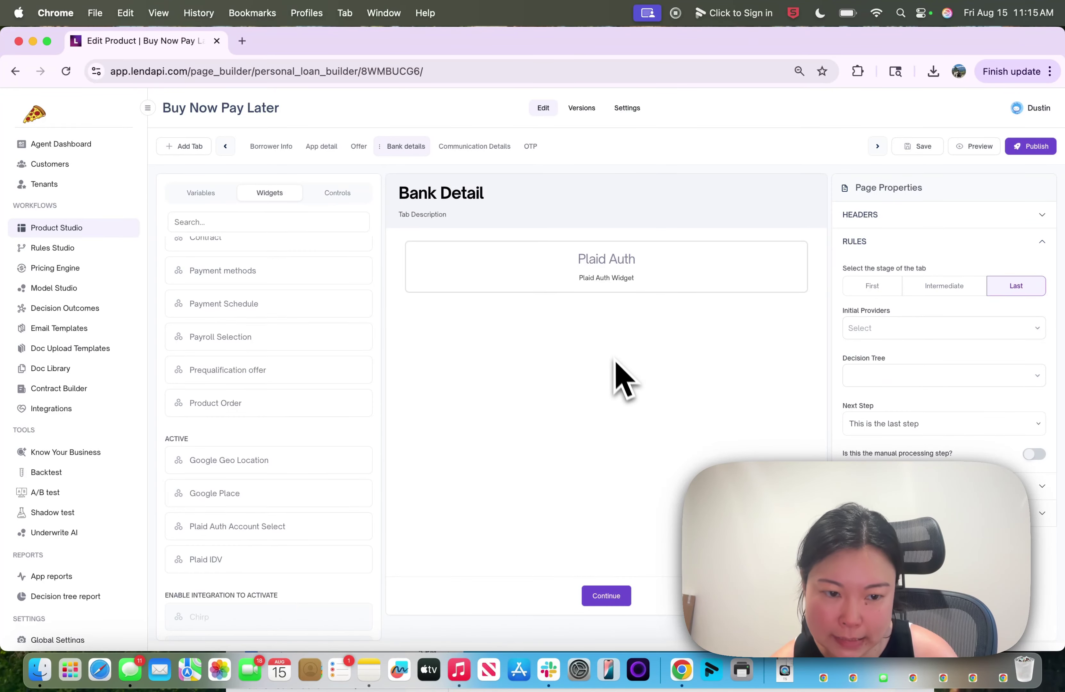
Find Plaid Auth among the Open Banking integrations and open its integration settings.
{"action": "left_click", "coordinate": [75, 412]}
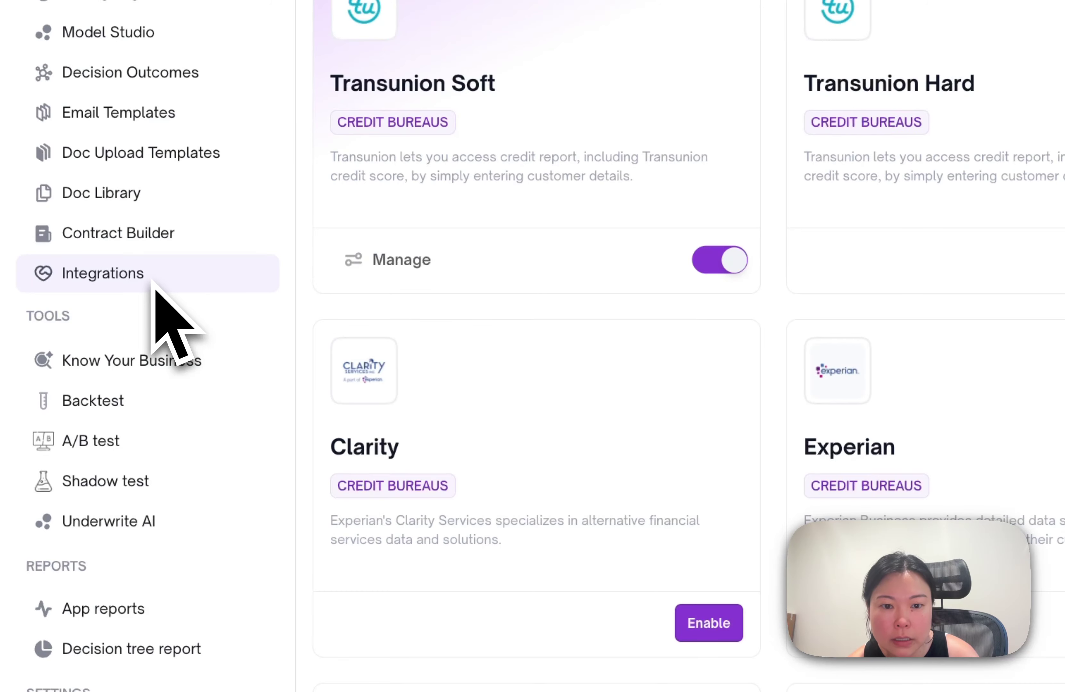
{"action": "scroll", "coordinate": [760, 439], "scroll_direction": "down", "scroll_amount": 20}
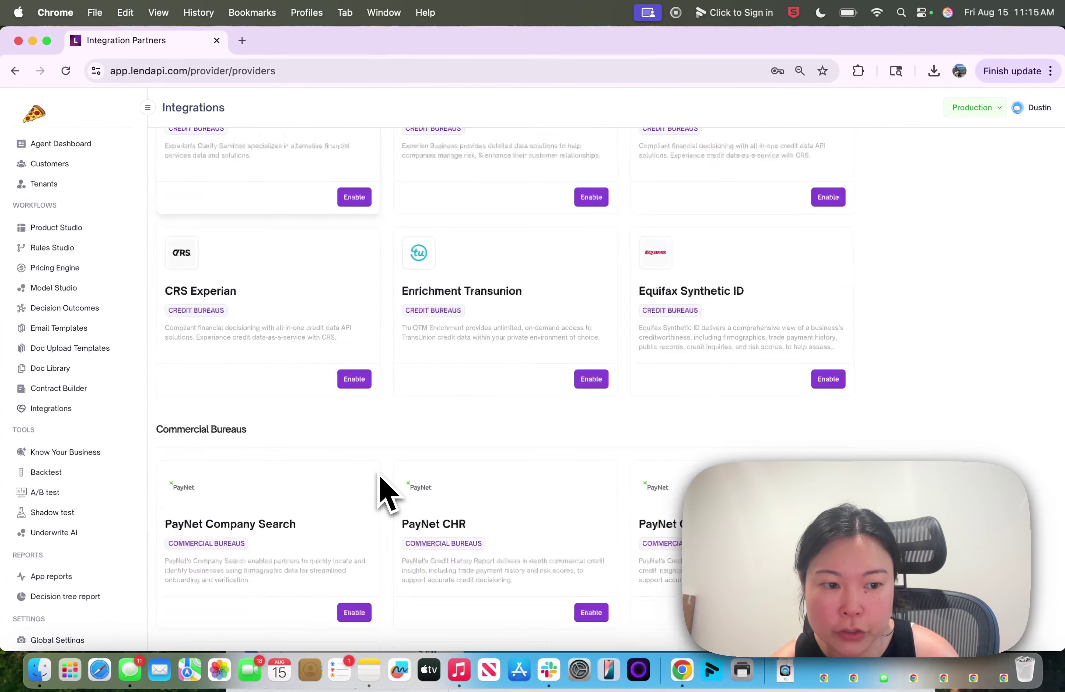
{"action": "scroll", "coordinate": [382, 491], "scroll_direction": "down", "scroll_amount": 20}
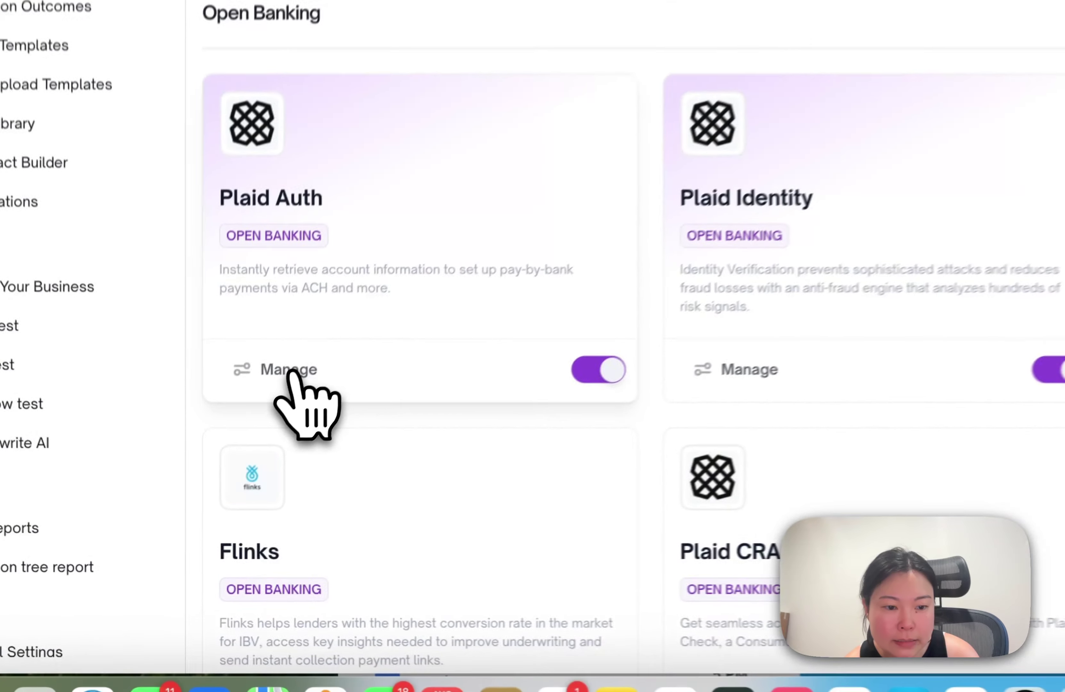
{"action": "left_click", "coordinate": [201, 495]}
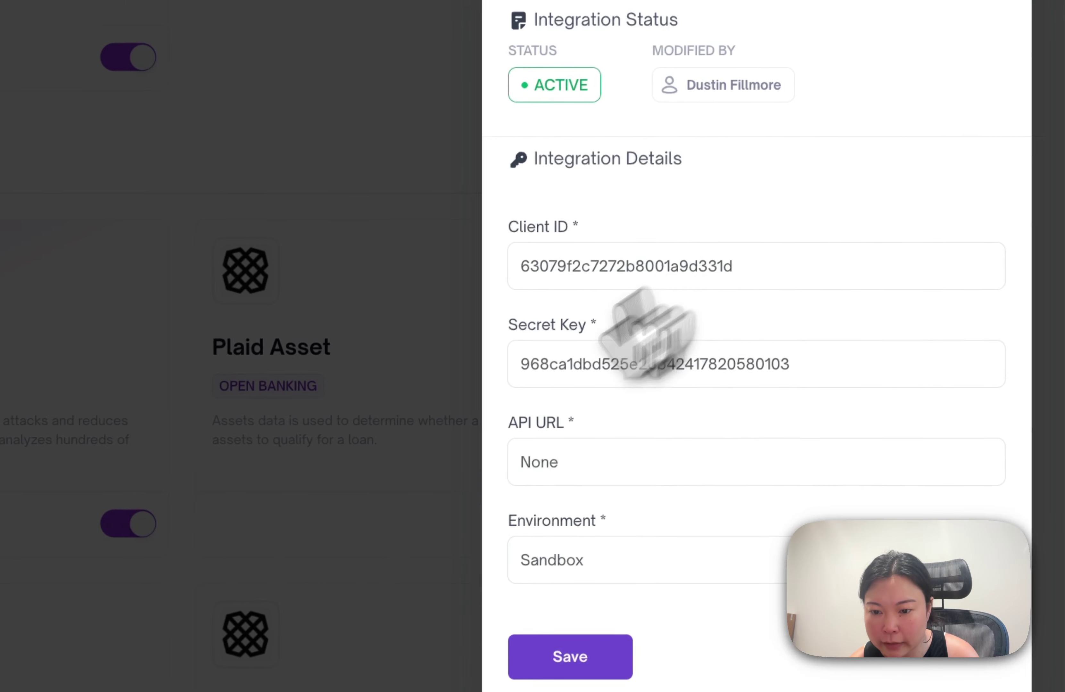
{"action": "left_click", "coordinate": [681, 458]}
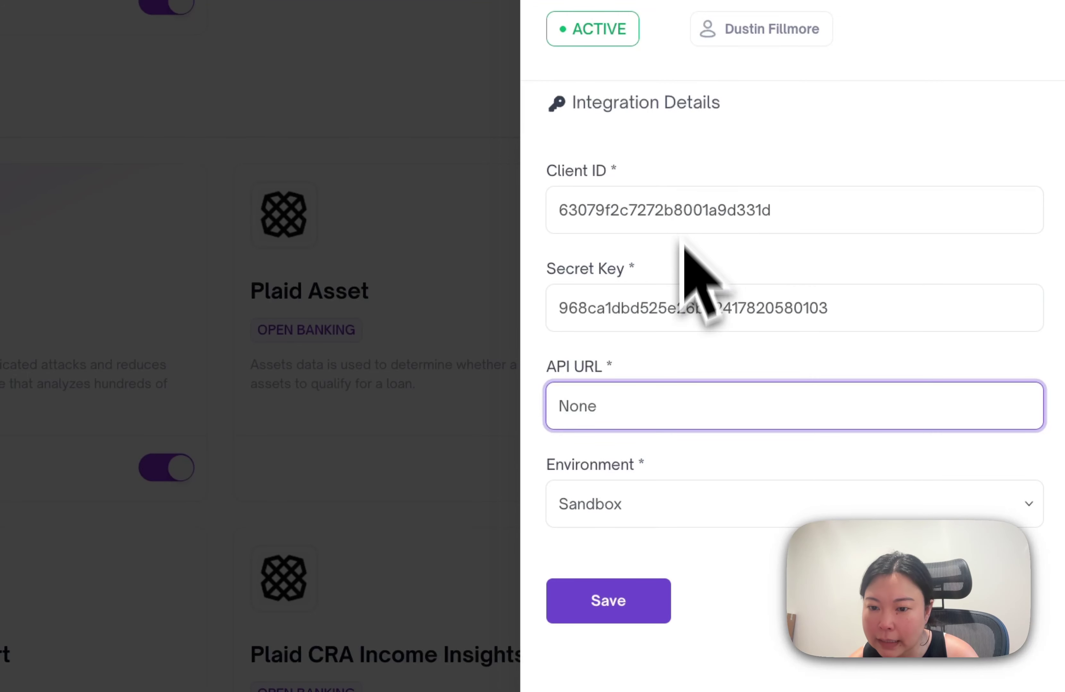
{"action": "double_click", "coordinate": [687, 409]}
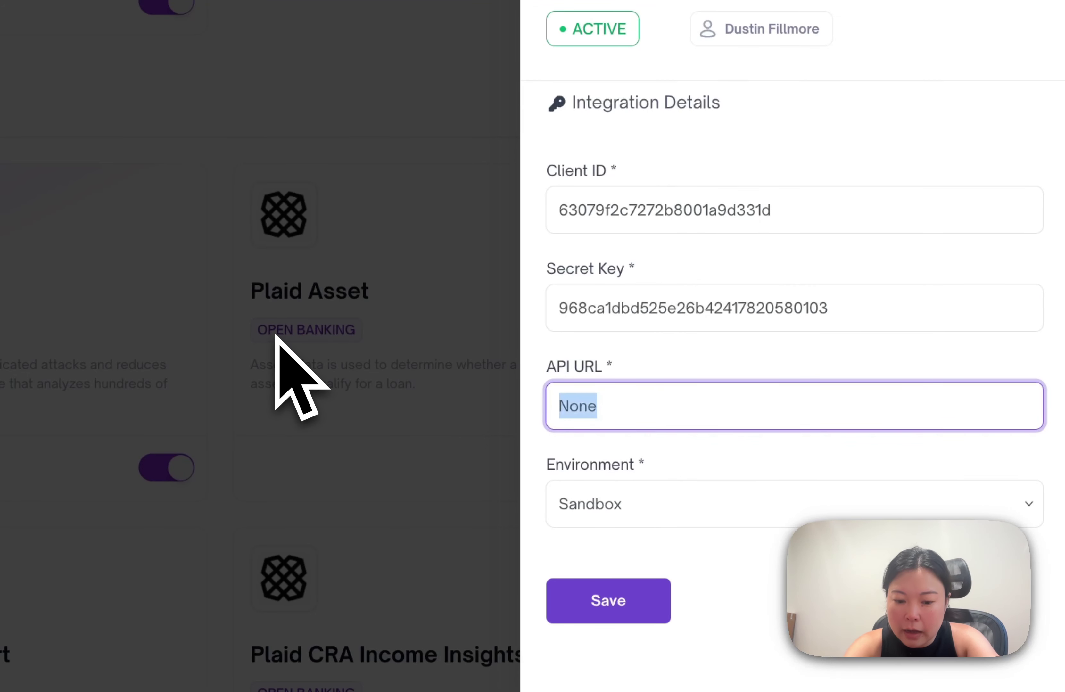
{"action": "type", "text": "hppt"}
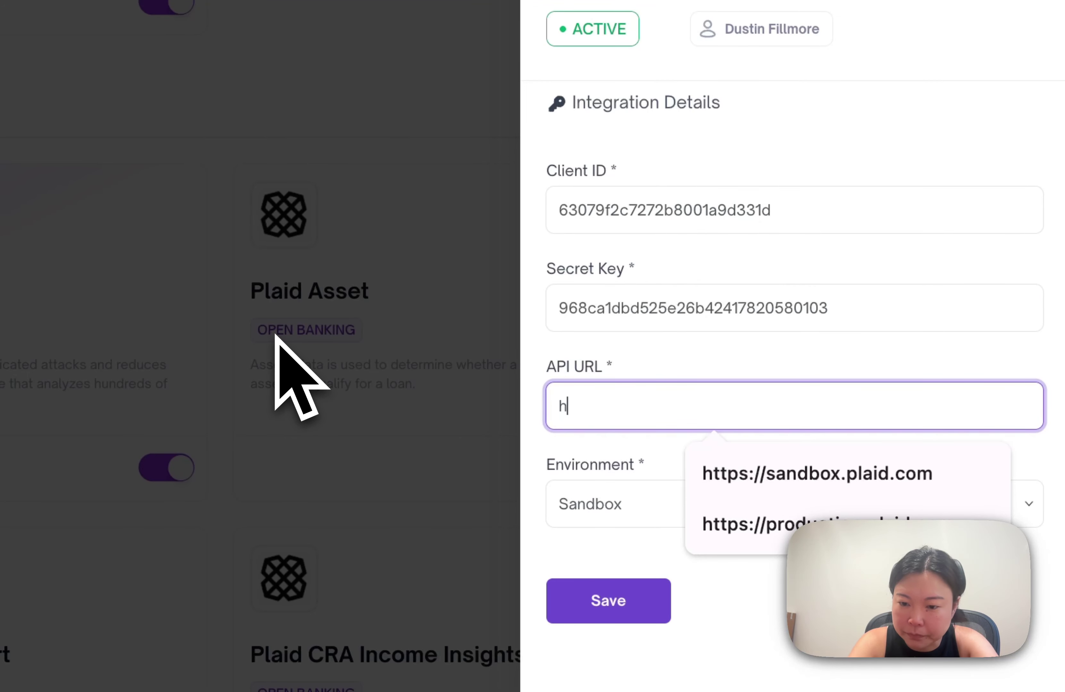
{"action": "key", "text": "BackSpace"}
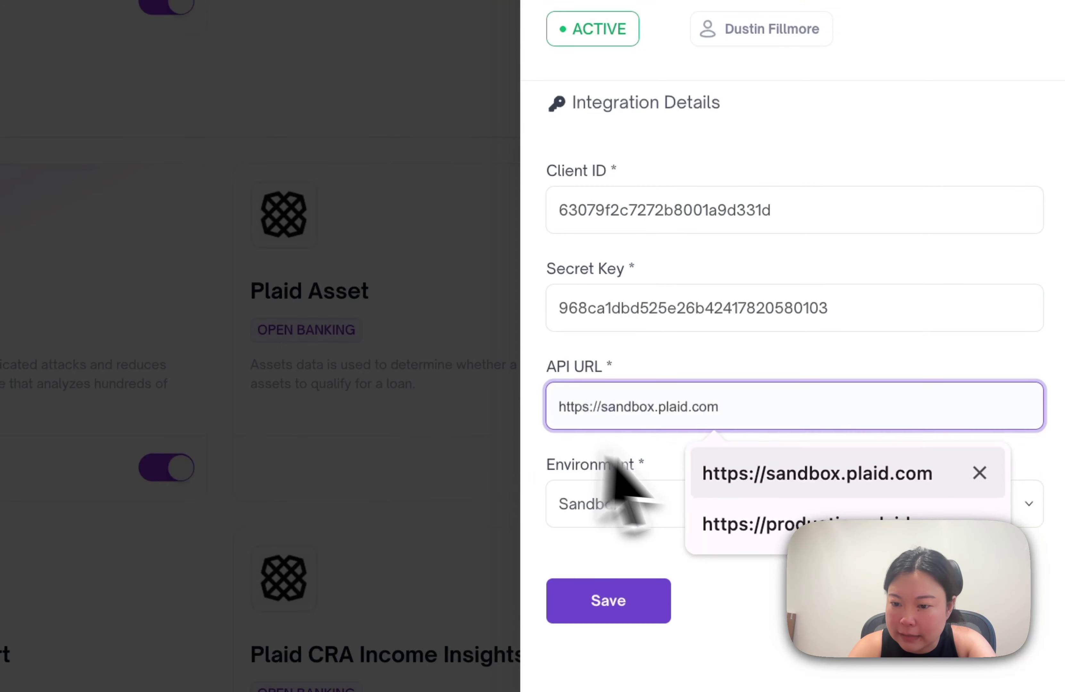
{"action": "left_click", "coordinate": [832, 485]}
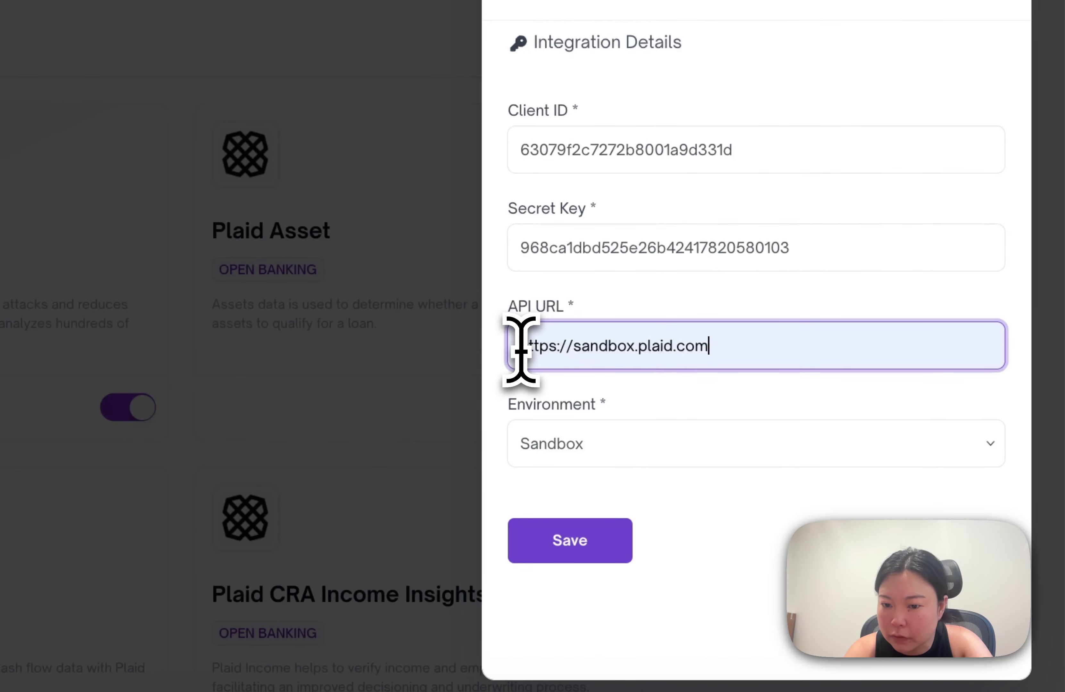
{"action": "left_click_drag", "start_coordinate": [522, 347], "coordinate": [799, 351]}
{"action": "left_click", "coordinate": [799, 350]}
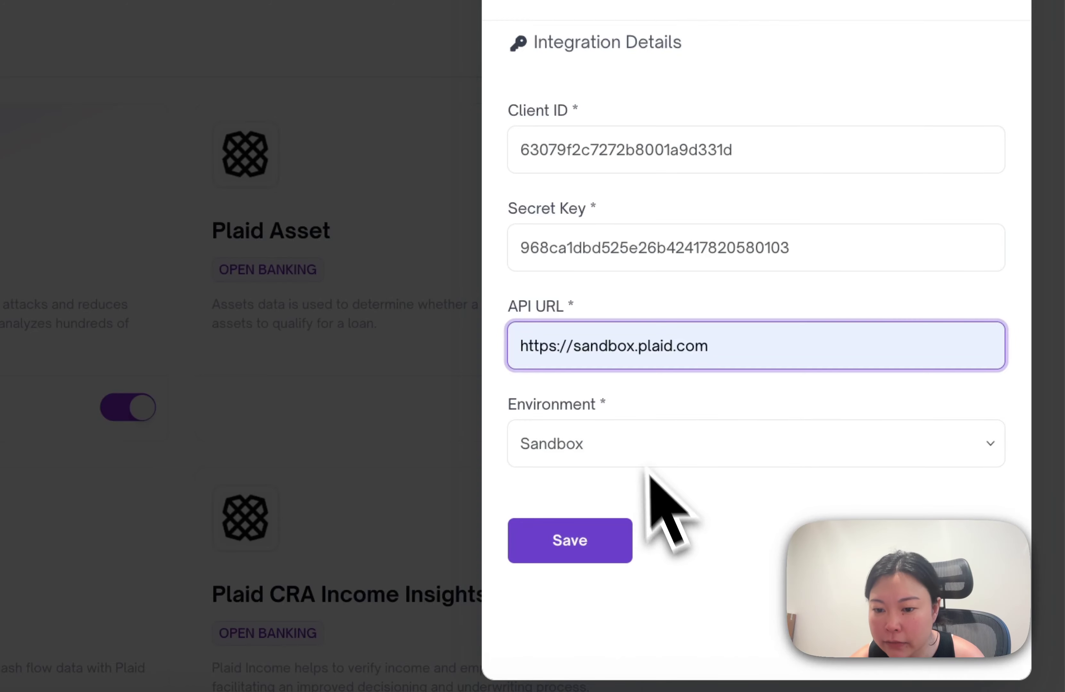
{"action": "left_click", "coordinate": [583, 538]}
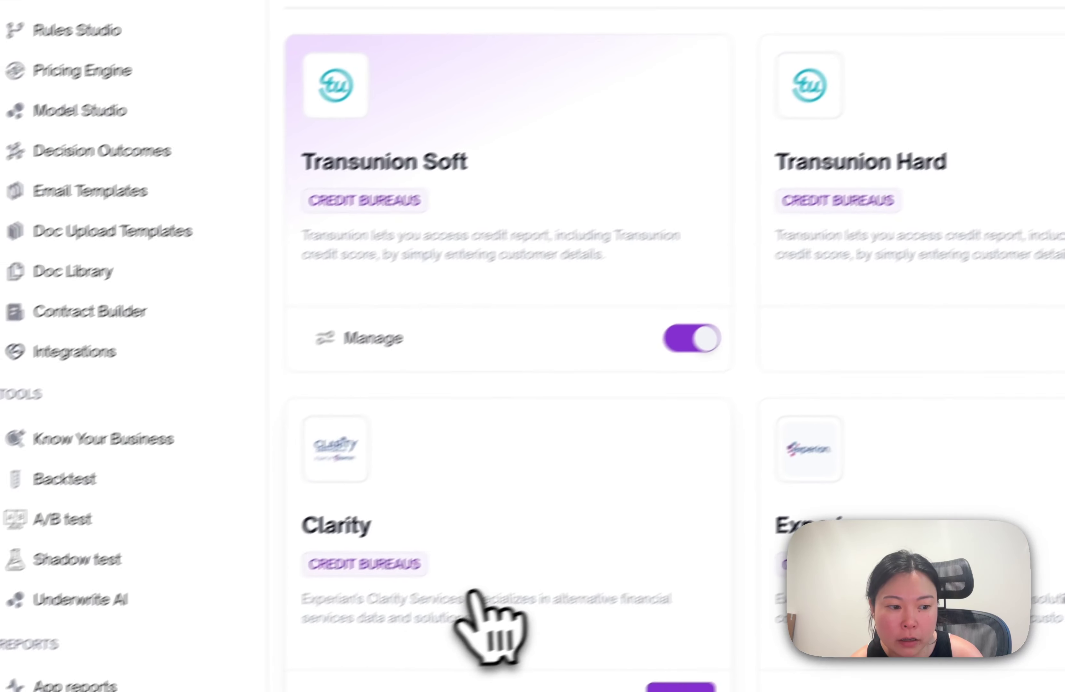
Reopen the Buy Now Pay Later product from Product Studio and show its Bank details tab.
{"action": "left_click", "coordinate": [158, 202]}
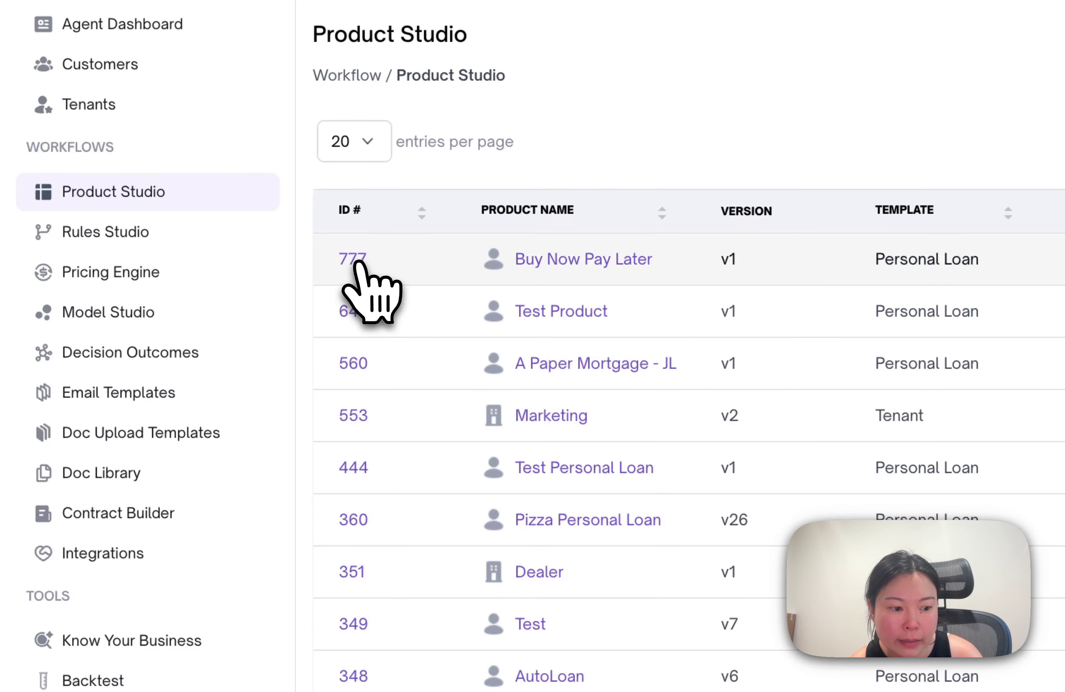
{"action": "left_click", "coordinate": [354, 260]}
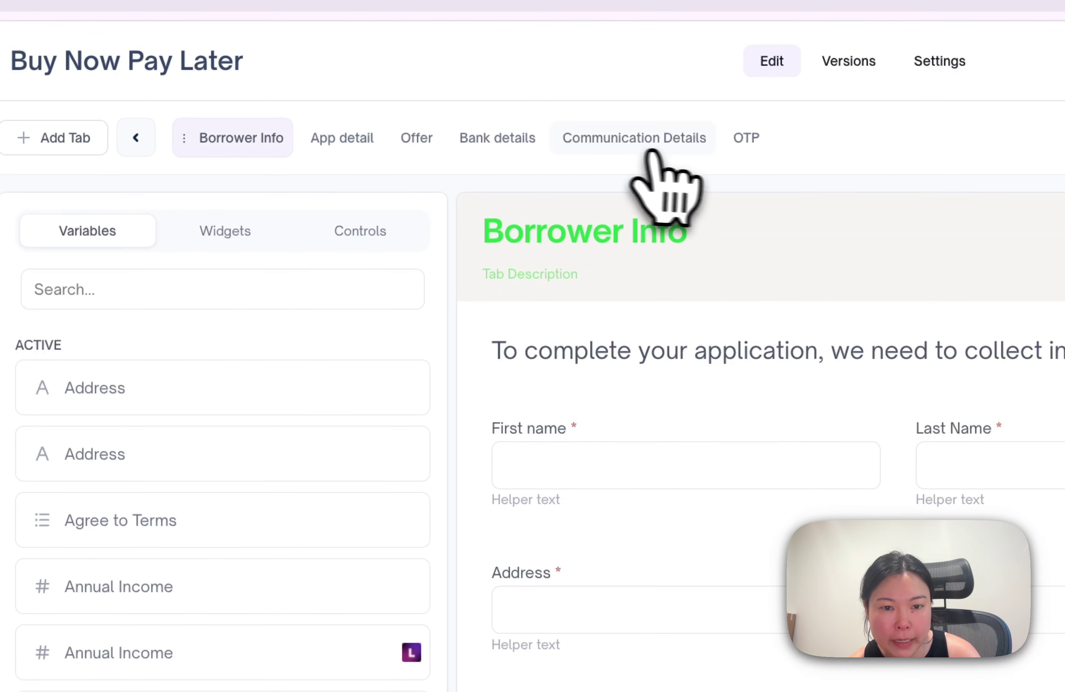
{"action": "left_click", "coordinate": [488, 138]}
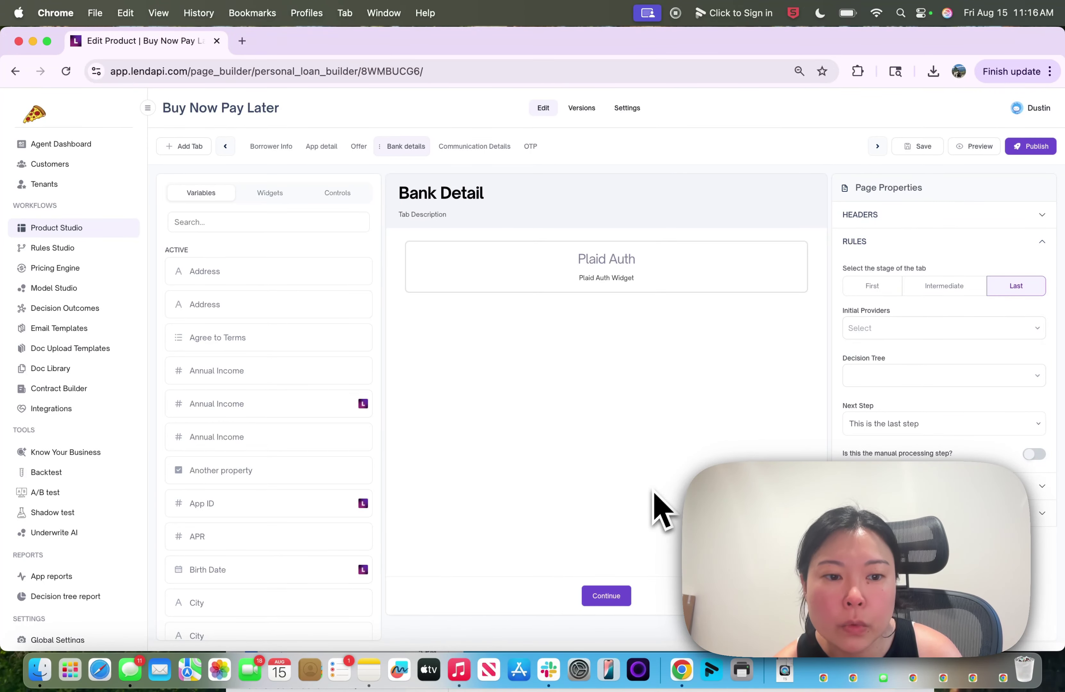
Compare the active widgets with those requiring an enabled integration on the Bank details tab, including the Plaid ones.
{"action": "scroll", "coordinate": [324, 509], "scroll_direction": "down", "scroll_amount": 2}
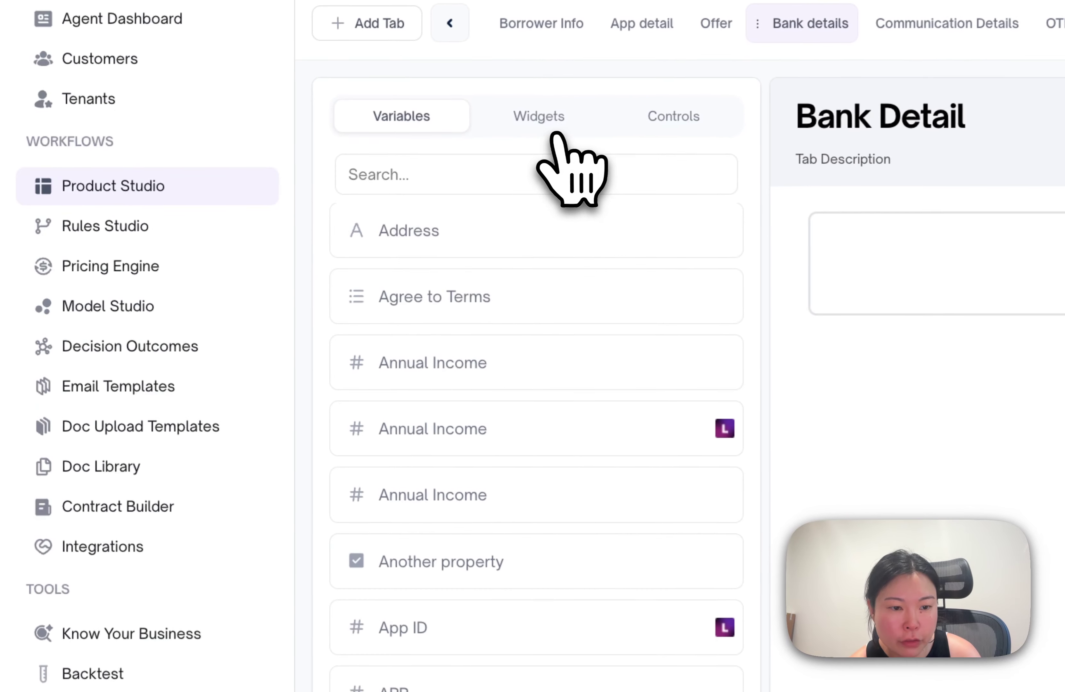
{"action": "left_click", "coordinate": [556, 135]}
{"action": "scroll", "coordinate": [507, 404], "scroll_direction": "down", "scroll_amount": 10}
{"action": "scroll", "coordinate": [506, 369], "scroll_direction": "up", "scroll_amount": 5}
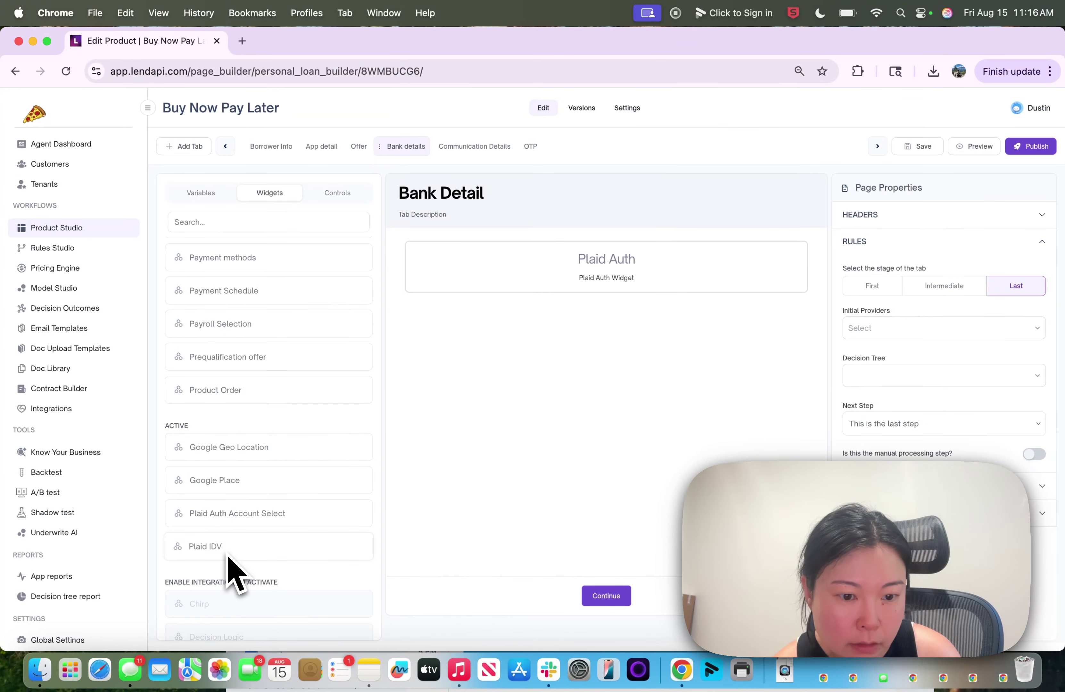
{"action": "scroll", "coordinate": [261, 445], "scroll_direction": "down", "scroll_amount": 7}
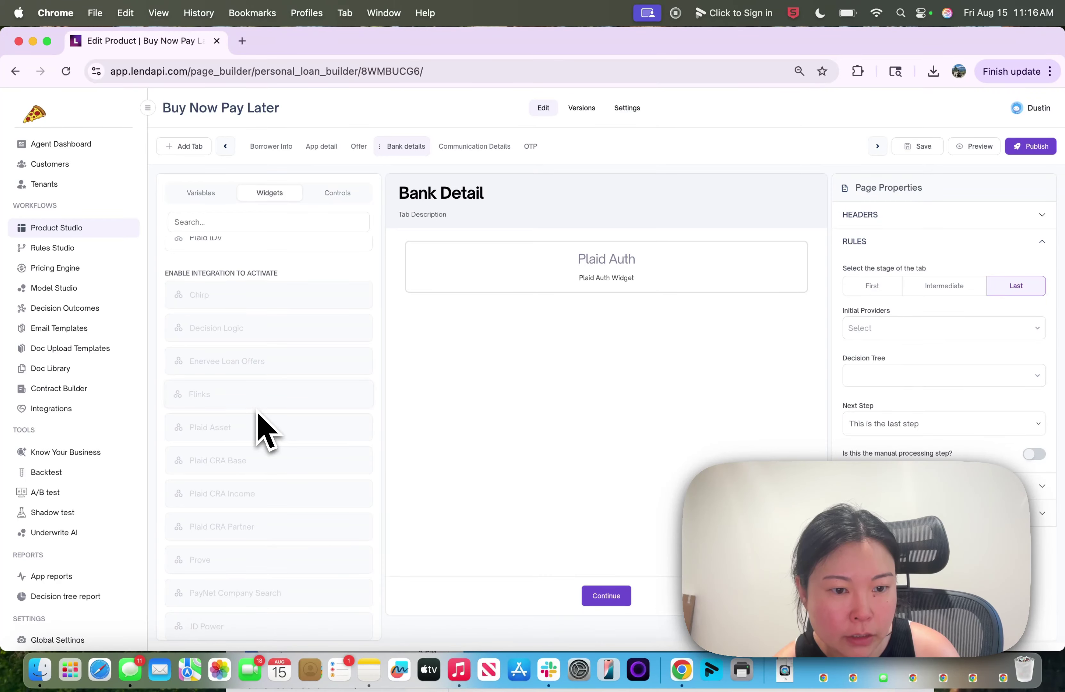
{"action": "scroll", "coordinate": [245, 580], "scroll_direction": "up", "scroll_amount": 11}
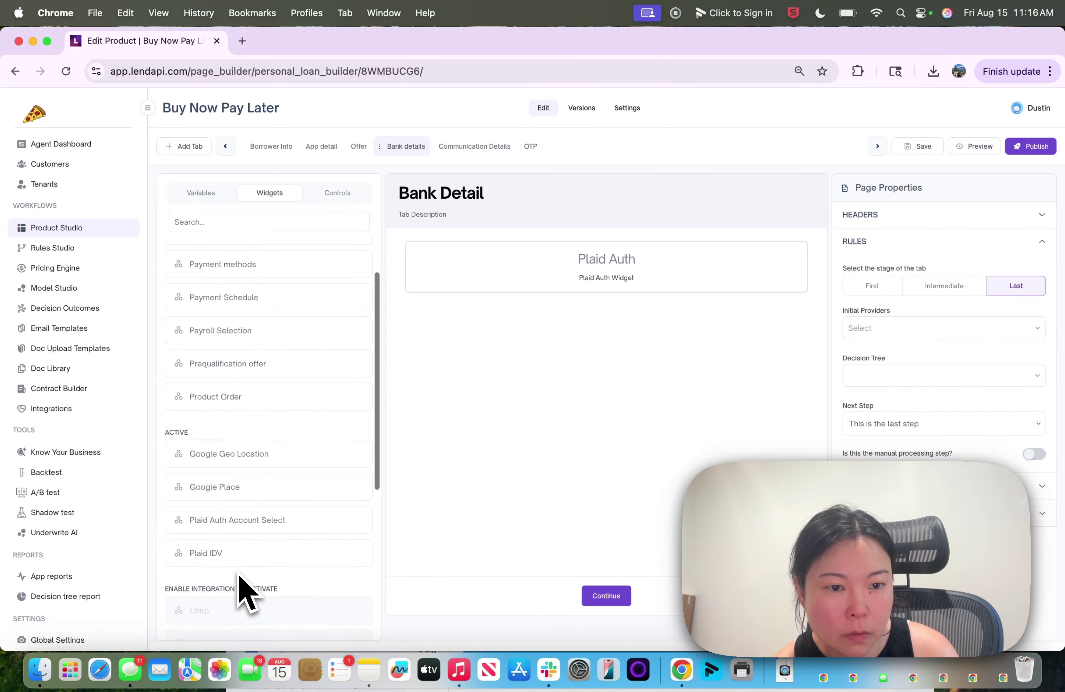
{"action": "scroll", "coordinate": [274, 525], "scroll_direction": "down", "scroll_amount": 10}
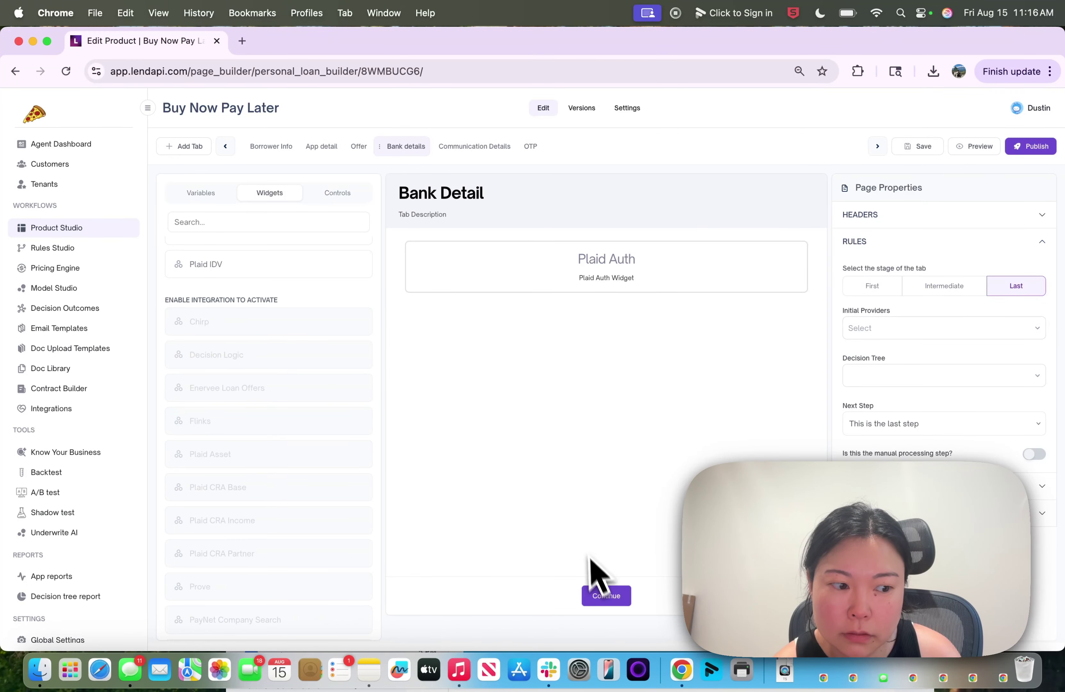
{"action": "scroll", "coordinate": [362, 481], "scroll_direction": "up", "scroll_amount": 10}
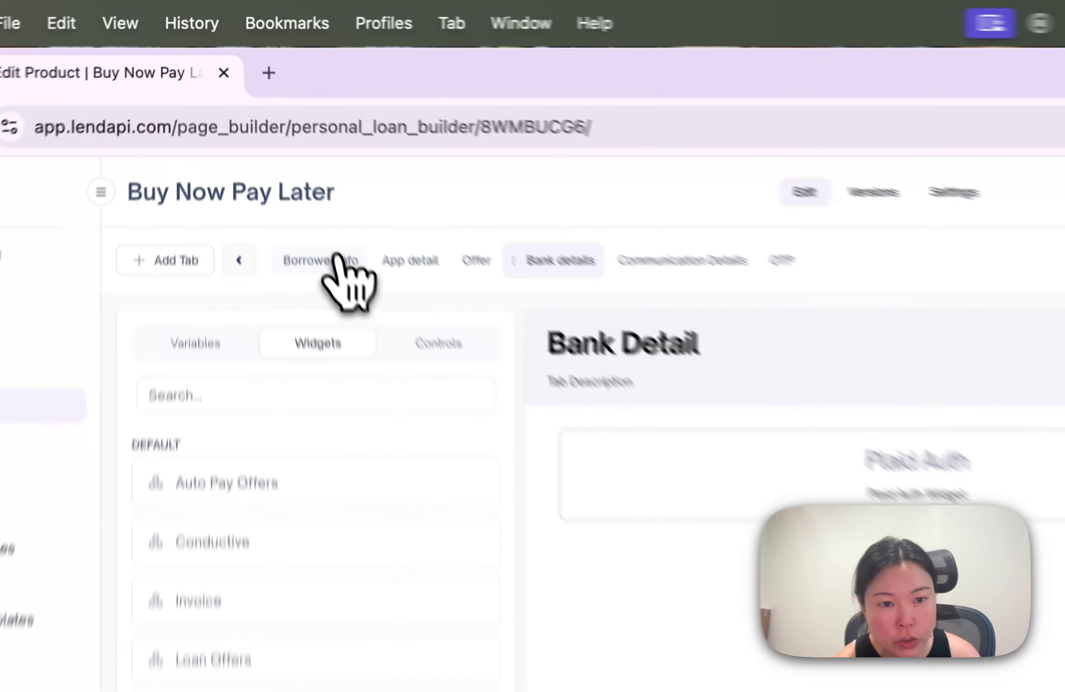
Review the Borrower Info form, select its Address field, and locate the Google Place widget among the available widgets.
{"action": "left_click", "coordinate": [283, 146]}
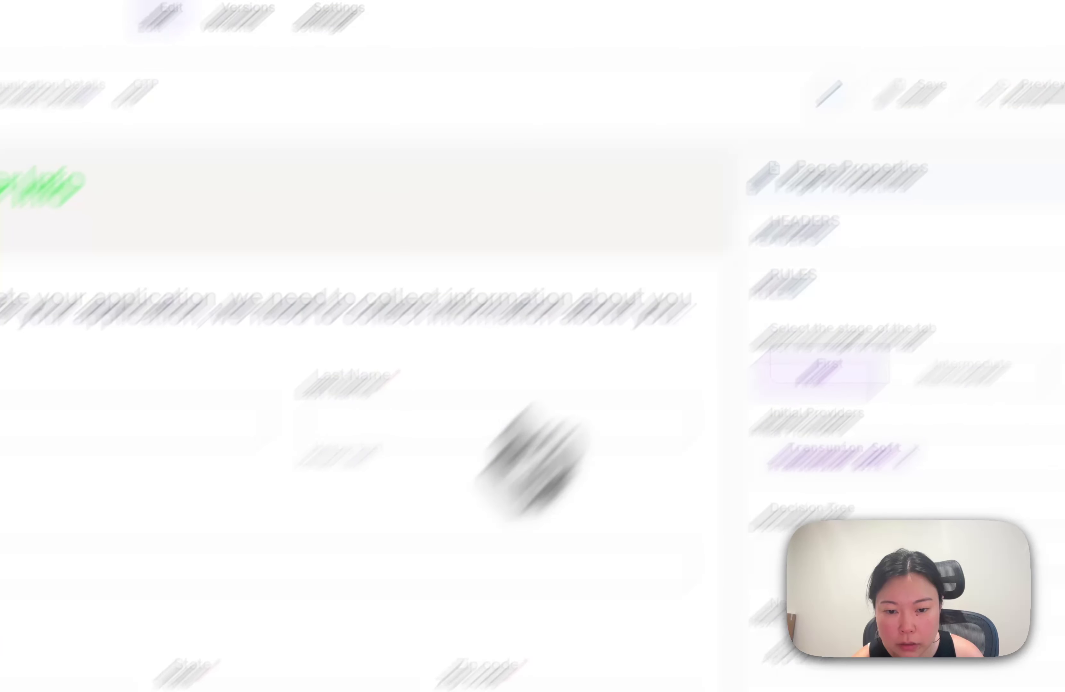
{"action": "scroll", "coordinate": [419, 581], "scroll_direction": "down", "scroll_amount": 5}
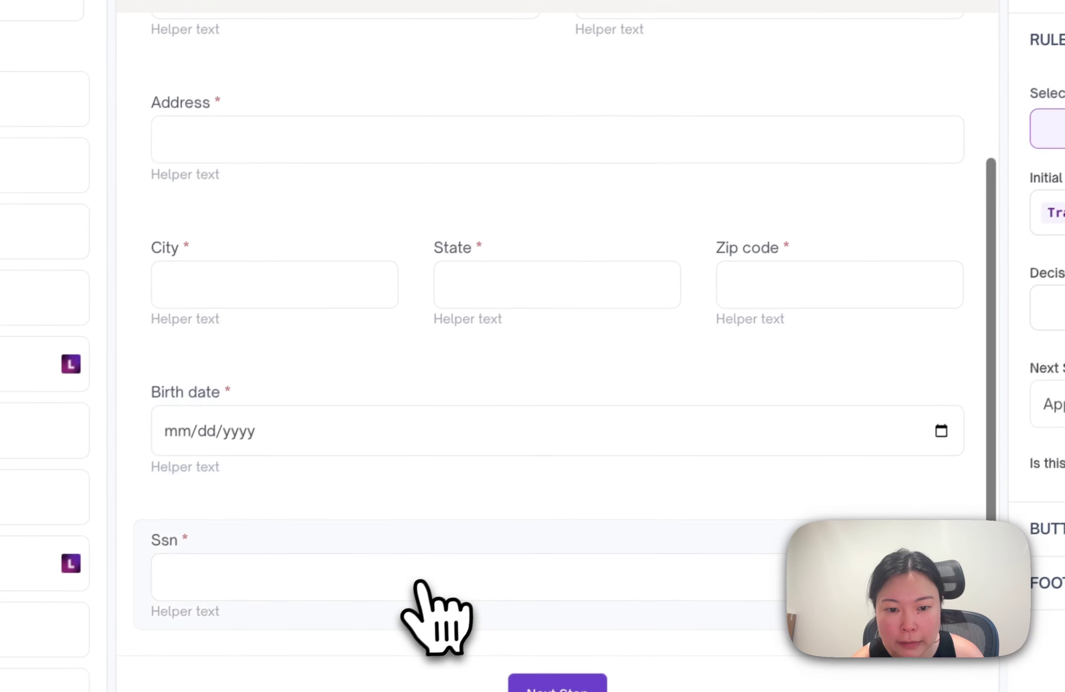
{"action": "scroll", "coordinate": [438, 256], "scroll_direction": "up", "scroll_amount": 2}
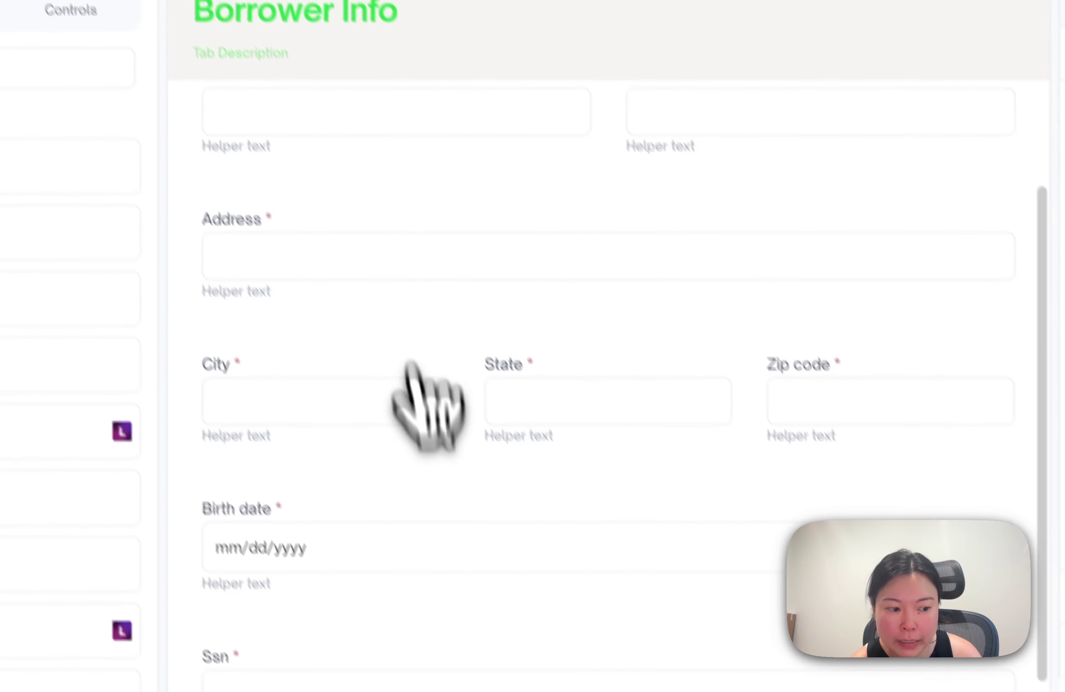
{"action": "left_click", "coordinate": [435, 278]}
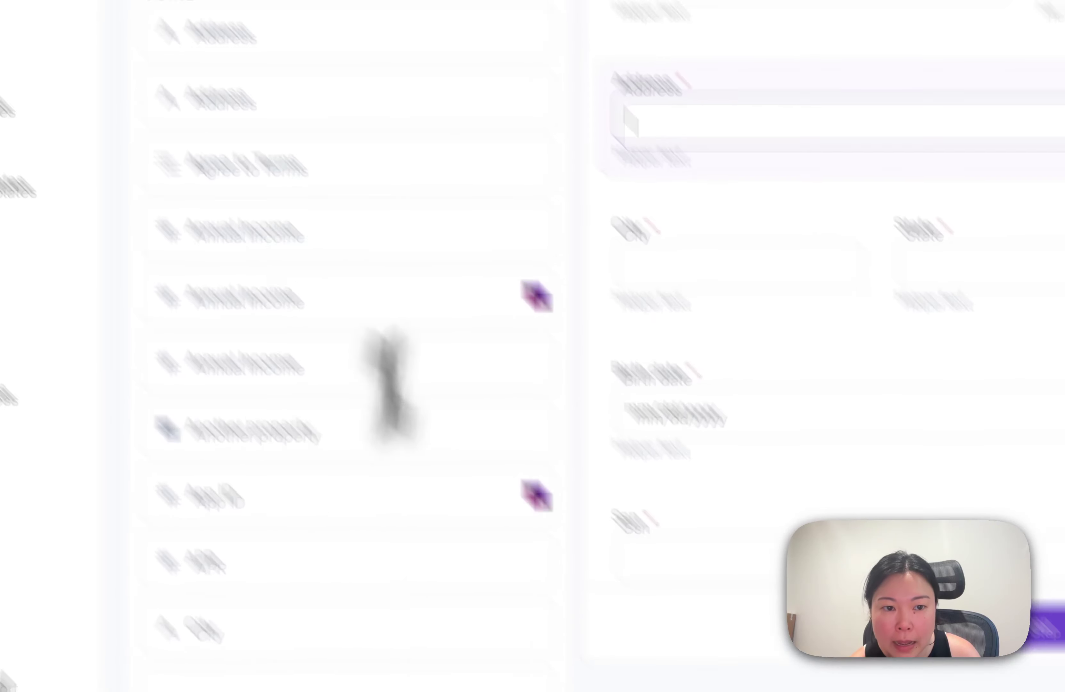
{"action": "left_click", "coordinate": [537, 123]}
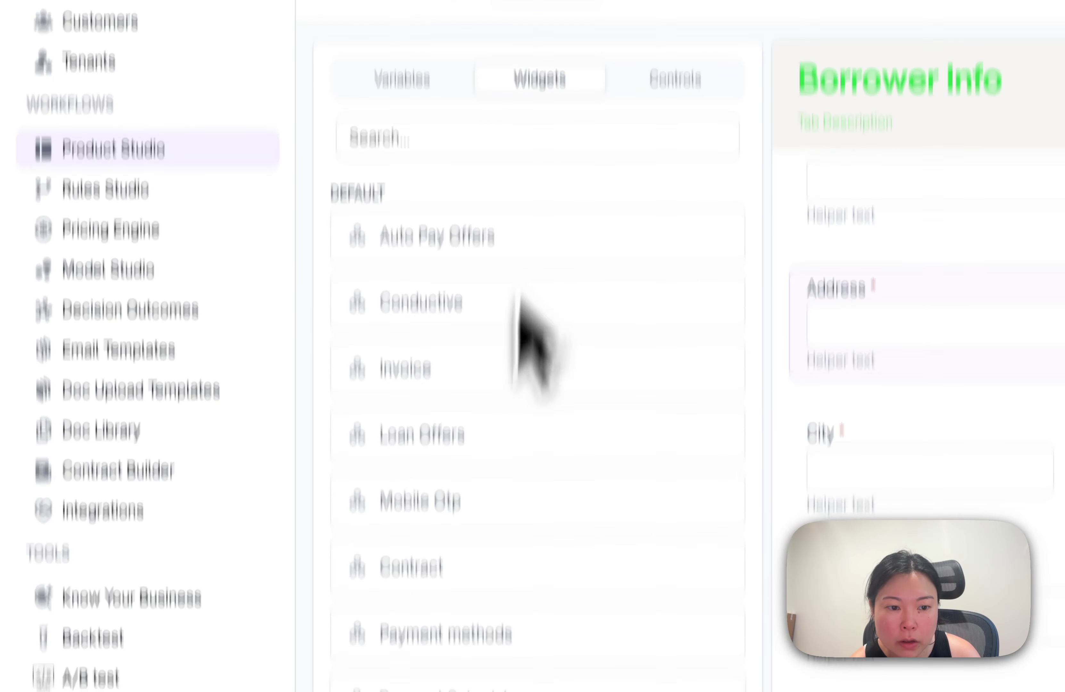
{"action": "scroll", "coordinate": [487, 535], "scroll_direction": "down", "scroll_amount": 15}
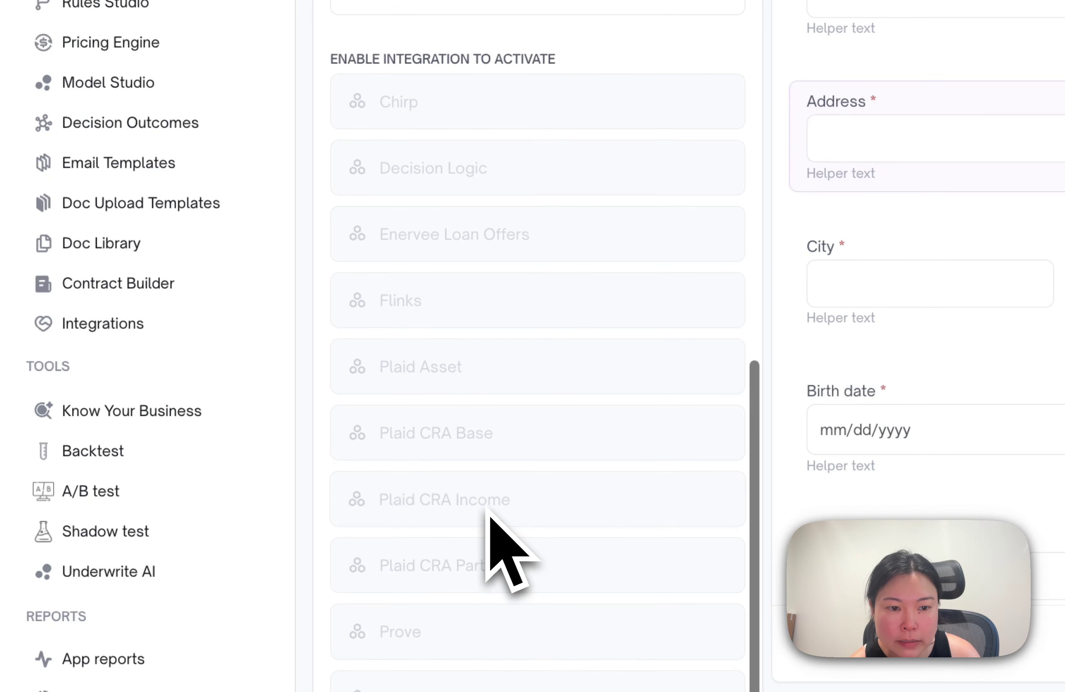
{"action": "scroll", "coordinate": [488, 535], "scroll_direction": "up", "scroll_amount": 5}
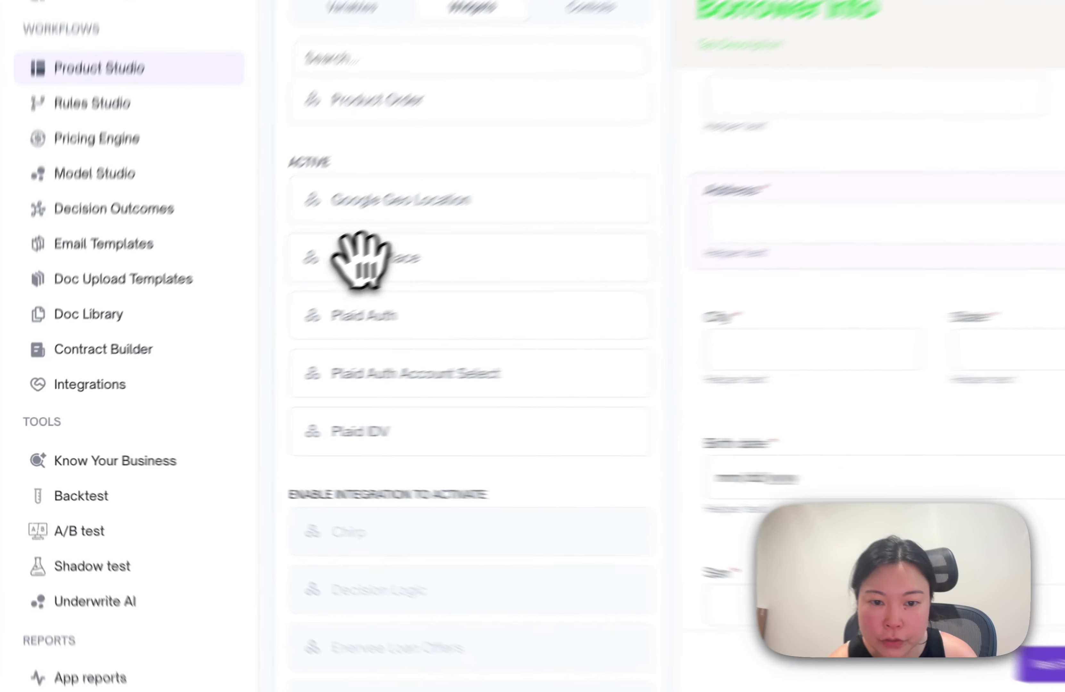
Search the integrations for google, check the Google Place integration's status and API details, and close its settings.
{"action": "left_click", "coordinate": [146, 384]}
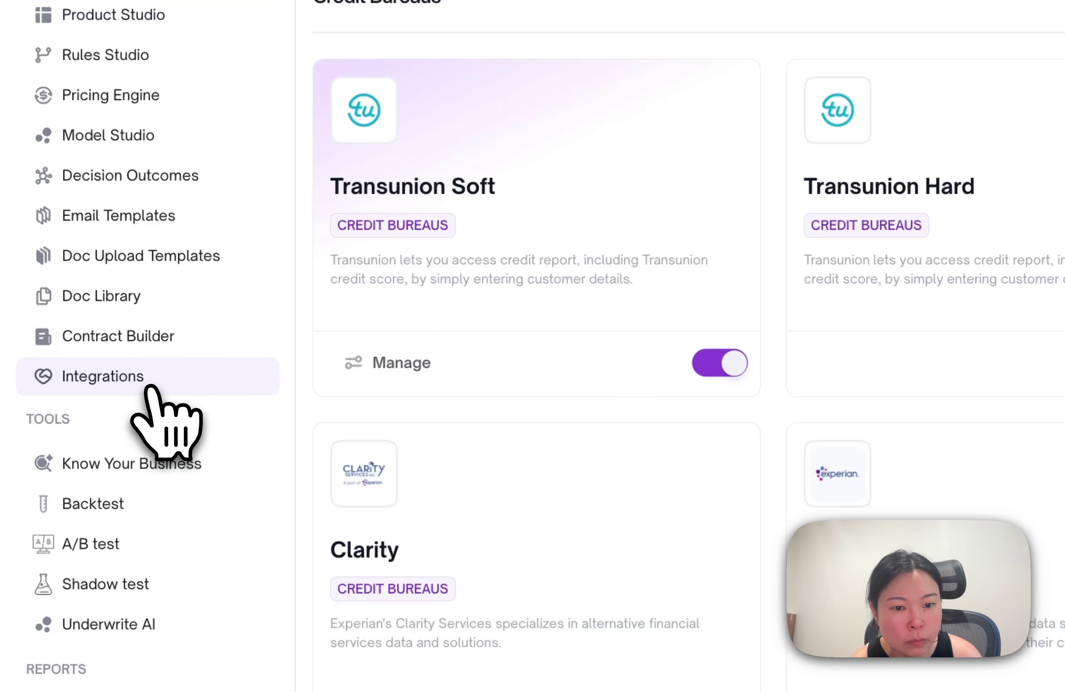
{"action": "left_click", "coordinate": [325, 72]}
{"action": "type", "text": "google"}
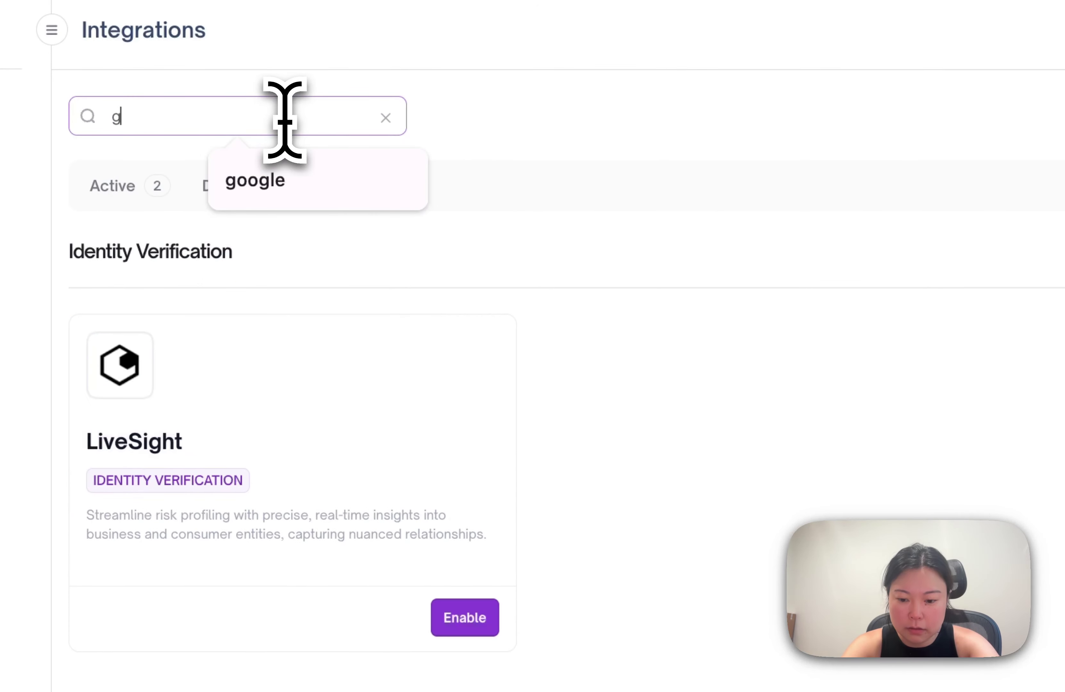
{"action": "left_click", "coordinate": [638, 617]}
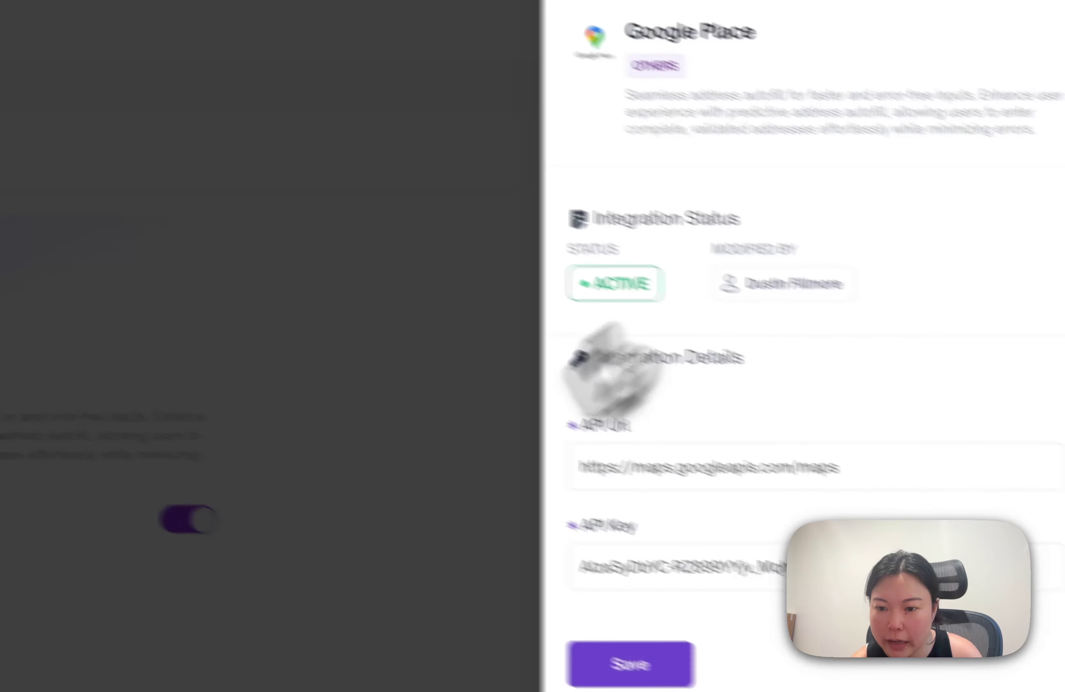
{"action": "left_click", "coordinate": [1008, 198]}
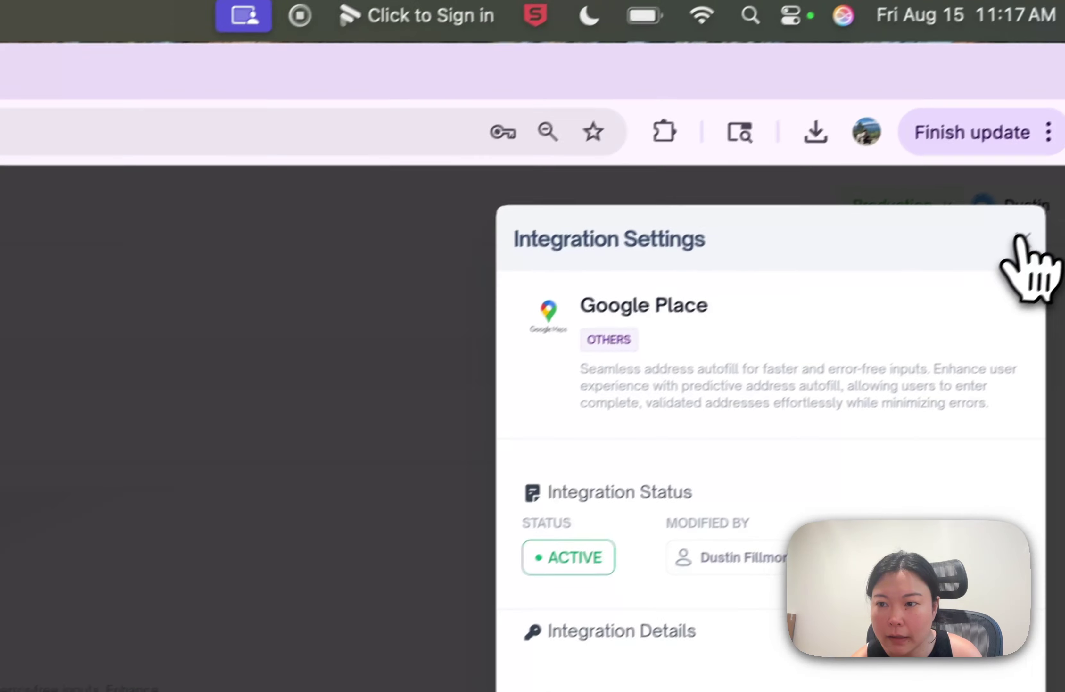
Close the Google Place integration settings and reopen the Buy Now Pay Later product from Product Studio.
{"action": "left_click", "coordinate": [1022, 239]}
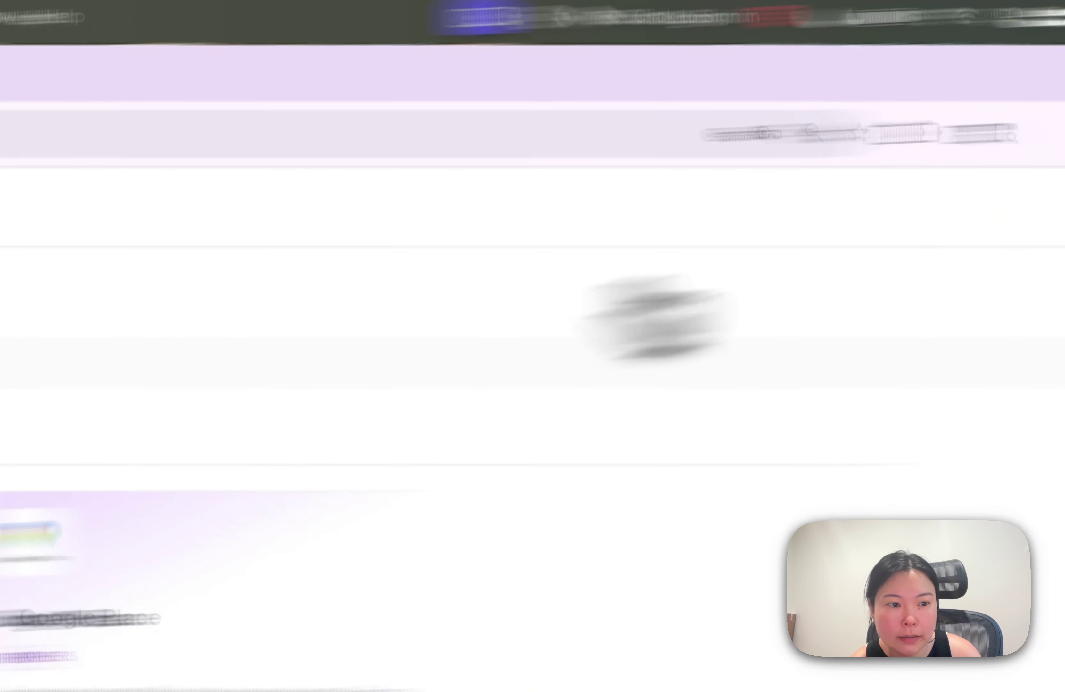
{"action": "left_click", "coordinate": [68, 209]}
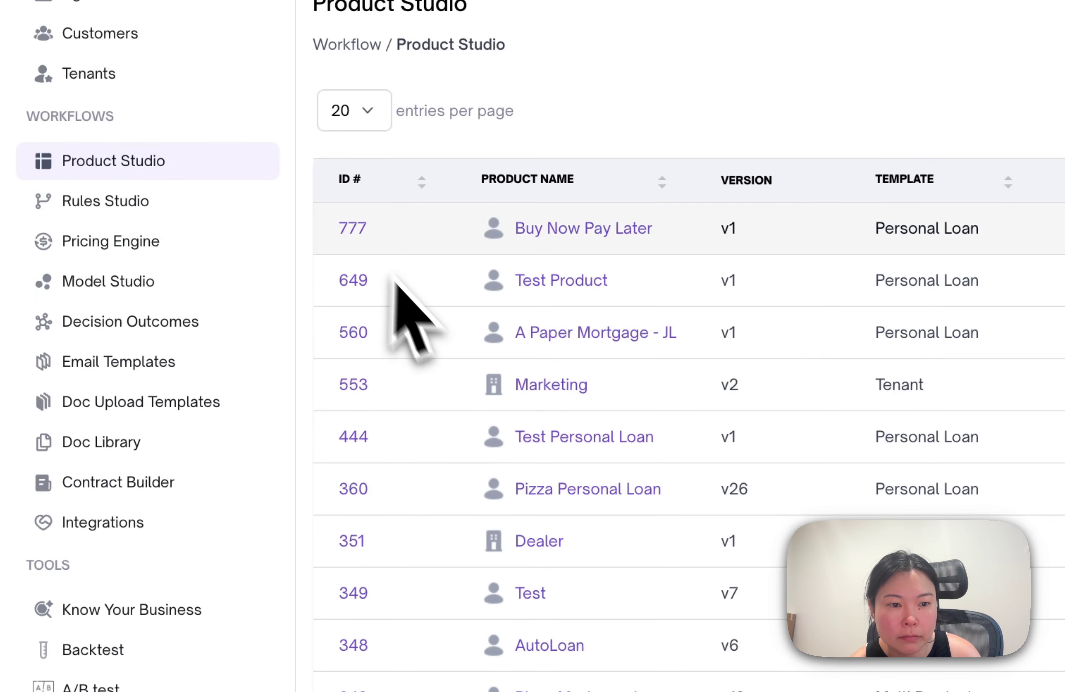
{"action": "left_click", "coordinate": [354, 229]}
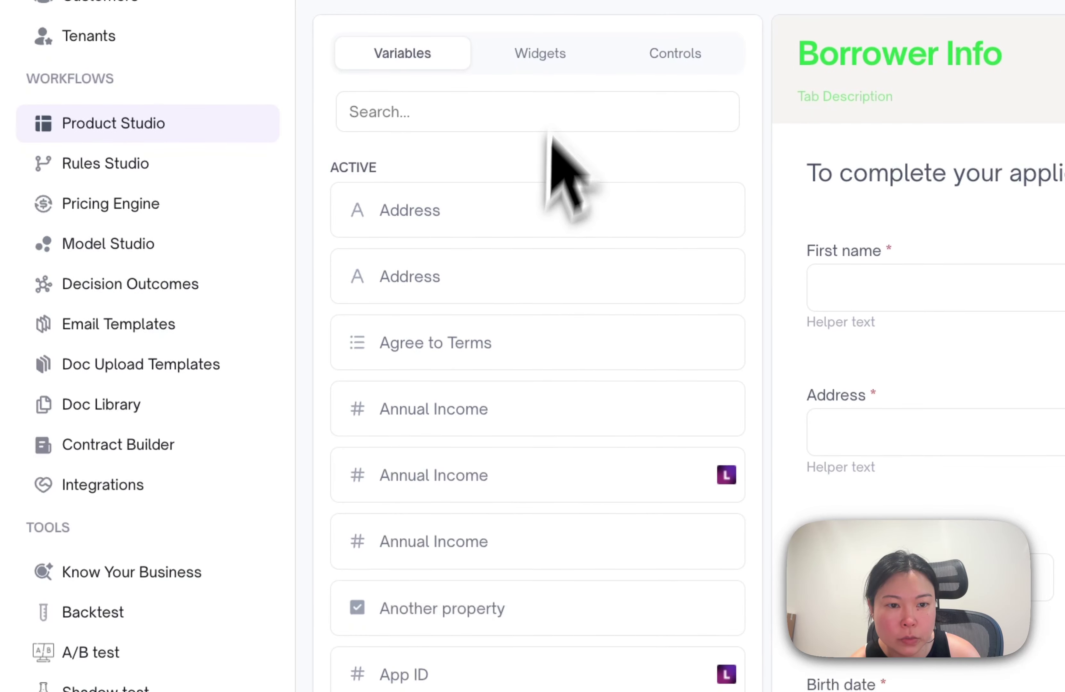
Add the active Google Place widget to the Borrower Info form, directly above the Address field.
{"action": "left_click", "coordinate": [556, 111]}
{"action": "scroll", "coordinate": [528, 584], "scroll_direction": "down", "scroll_amount": 20}
{"action": "scroll", "coordinate": [514, 624], "scroll_direction": "up", "scroll_amount": 15}
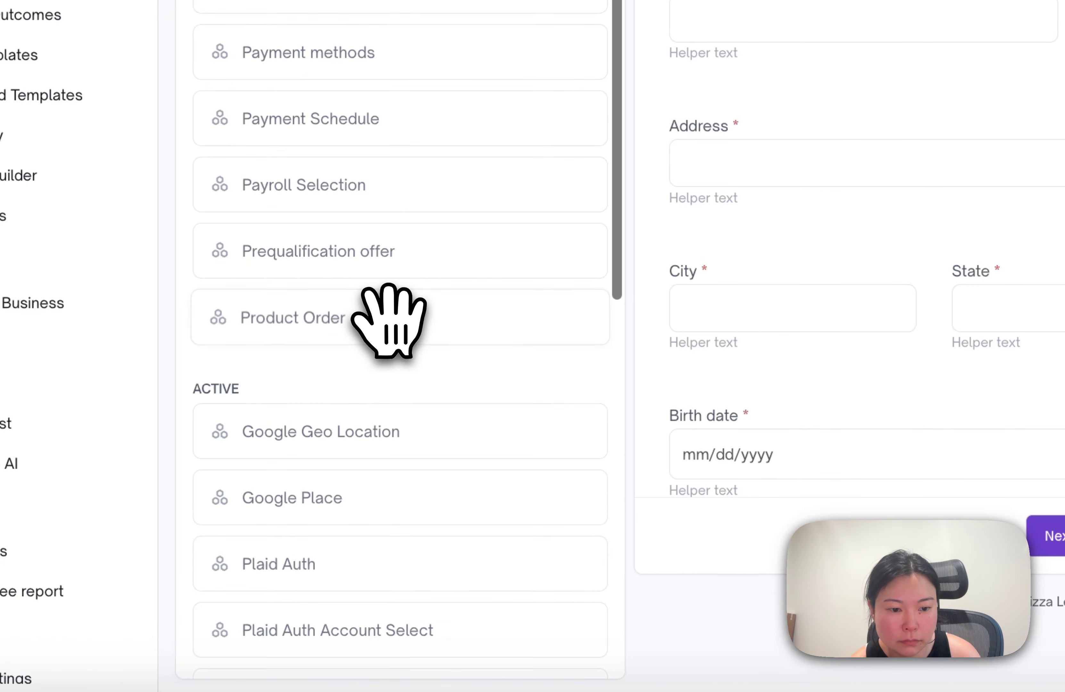
{"action": "scroll", "coordinate": [490, 602], "scroll_direction": "down", "scroll_amount": 3}
{"action": "left_click_drag", "start_coordinate": [266, 357], "coordinate": [813, 103]}
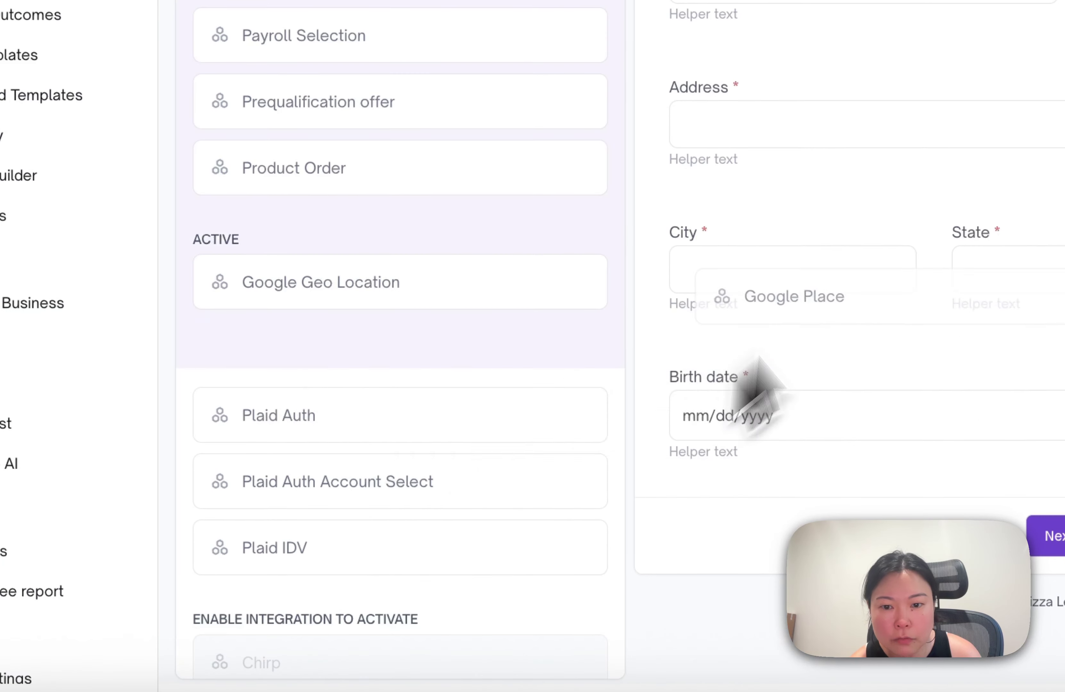
{"action": "left_click_drag", "start_coordinate": [431, 169], "coordinate": [416, 189]}
{"action": "scroll", "coordinate": [403, 530], "scroll_direction": "down", "scroll_amount": 4}
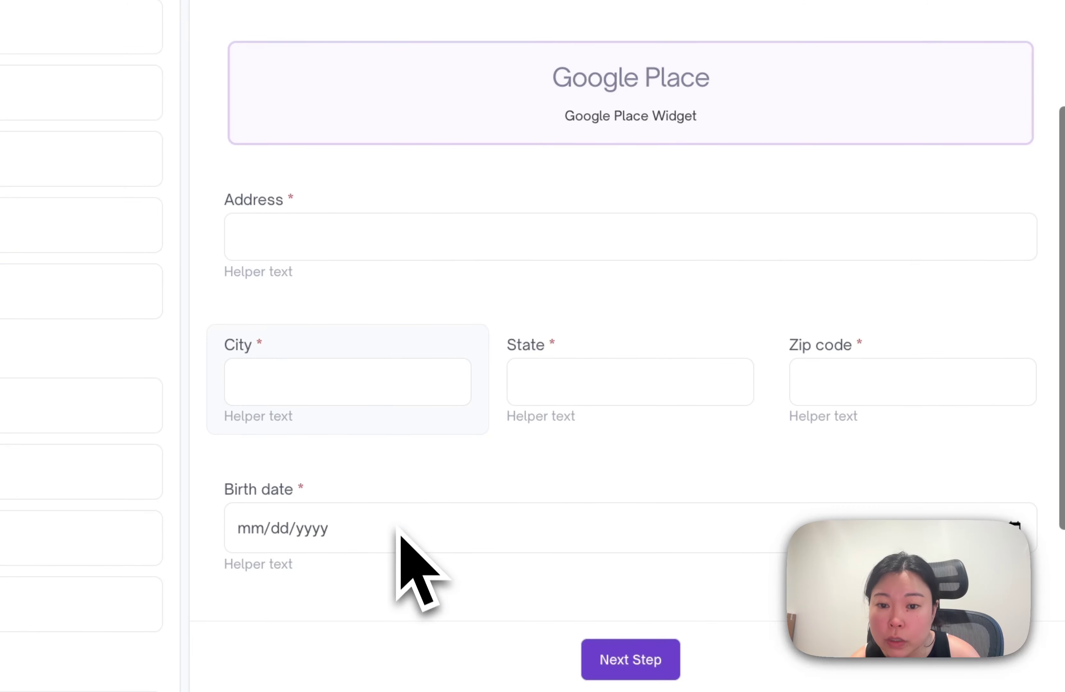